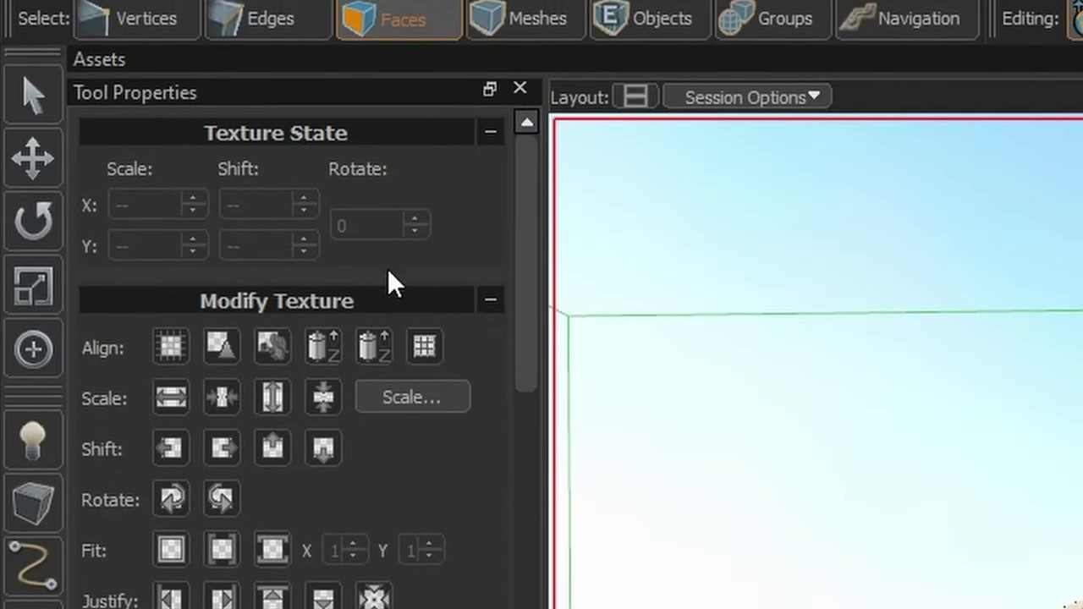
scroll(387, 268, "down", 10)
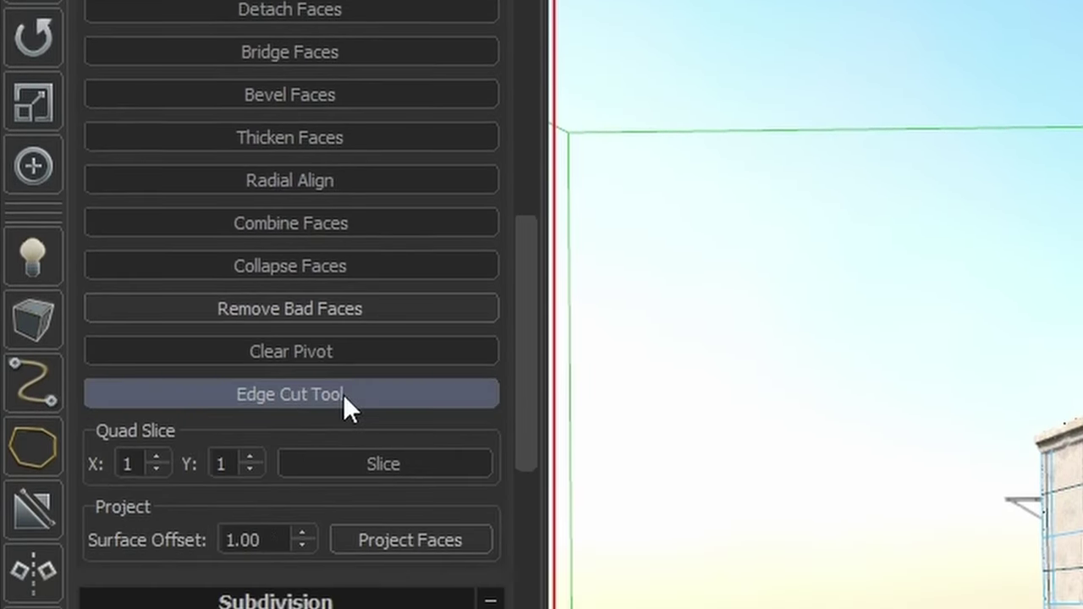
scroll(343, 394, "down", 15)
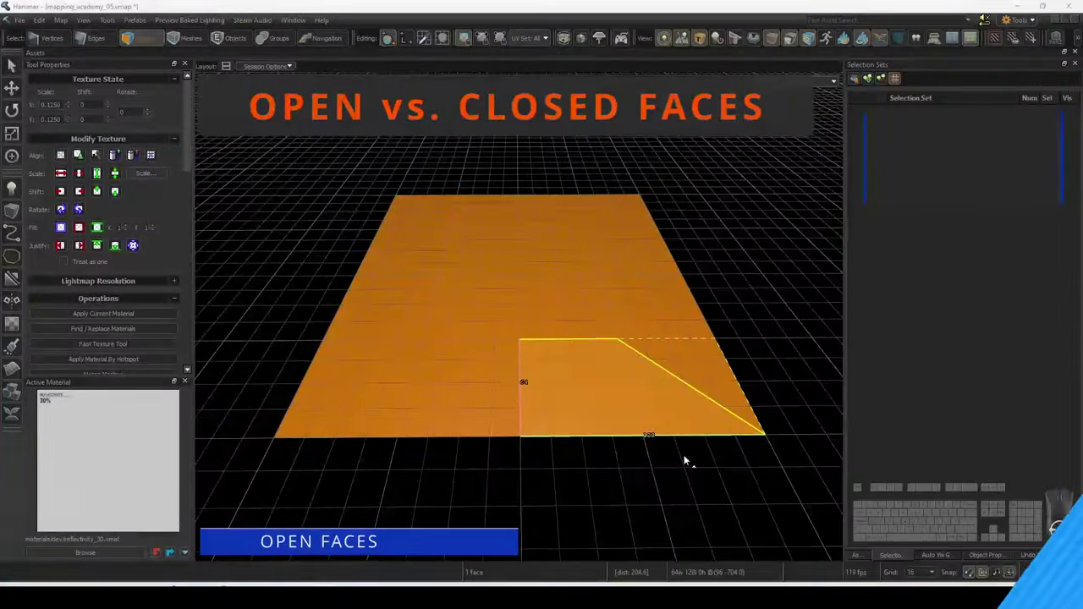
- Select the open edge loop around the plane's outer perimeter
left_click(635, 454)
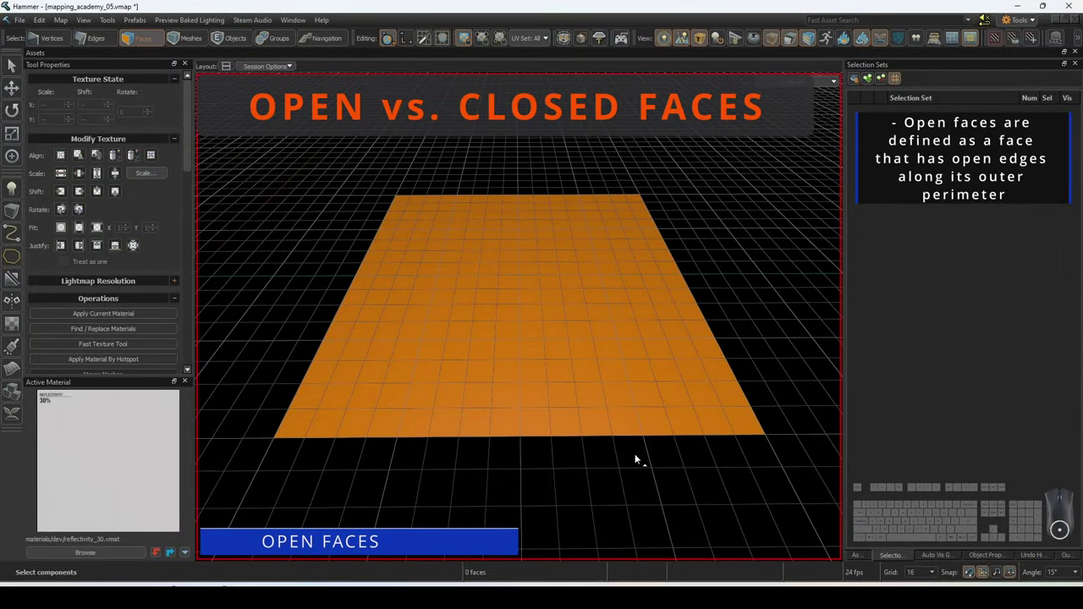
double_click(566, 411)
key("ctrl+2")
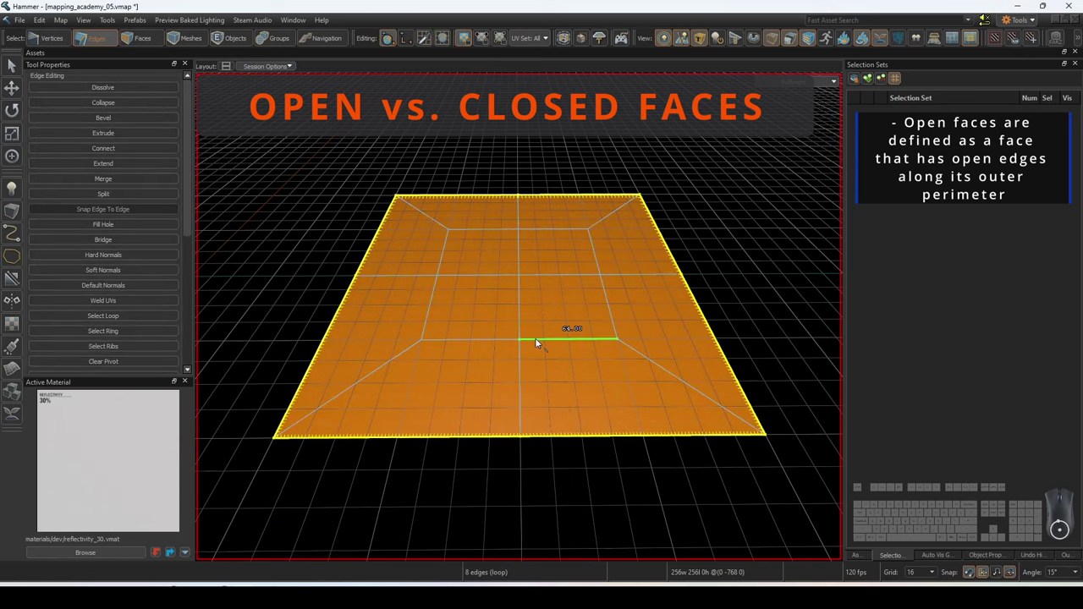
- Select the plane's four central faces and the closed edges around their perimeter
key("ctrl+3")
left_click_drag(550, 312, 547, 255)
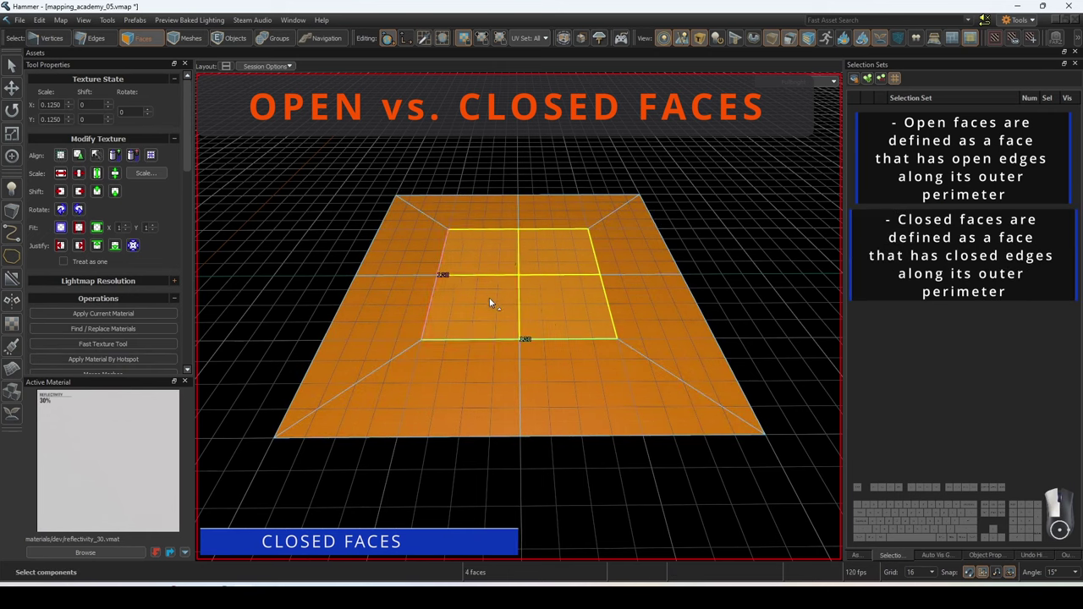
key("ctrl+2")
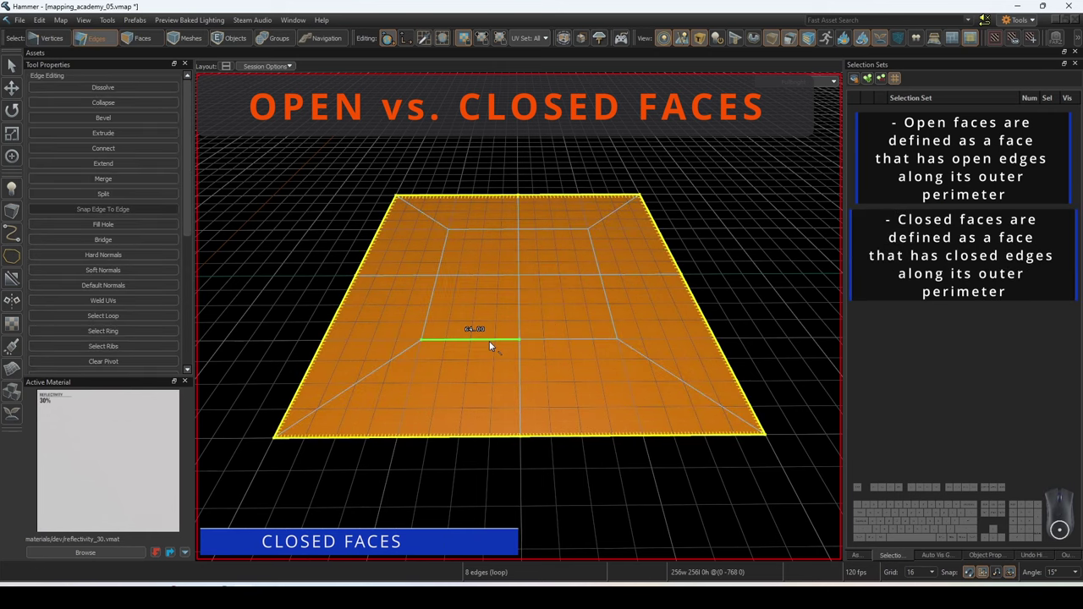
double_click(492, 339)
double_click(432, 299, "shift")
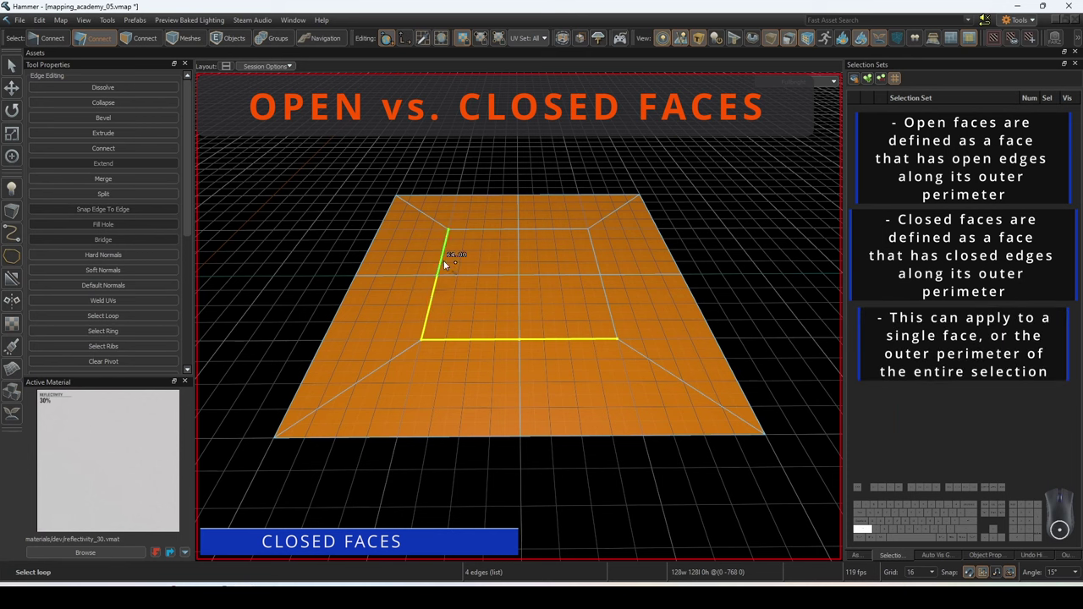
double_click(599, 251, "shift")
key("ctrl+3")
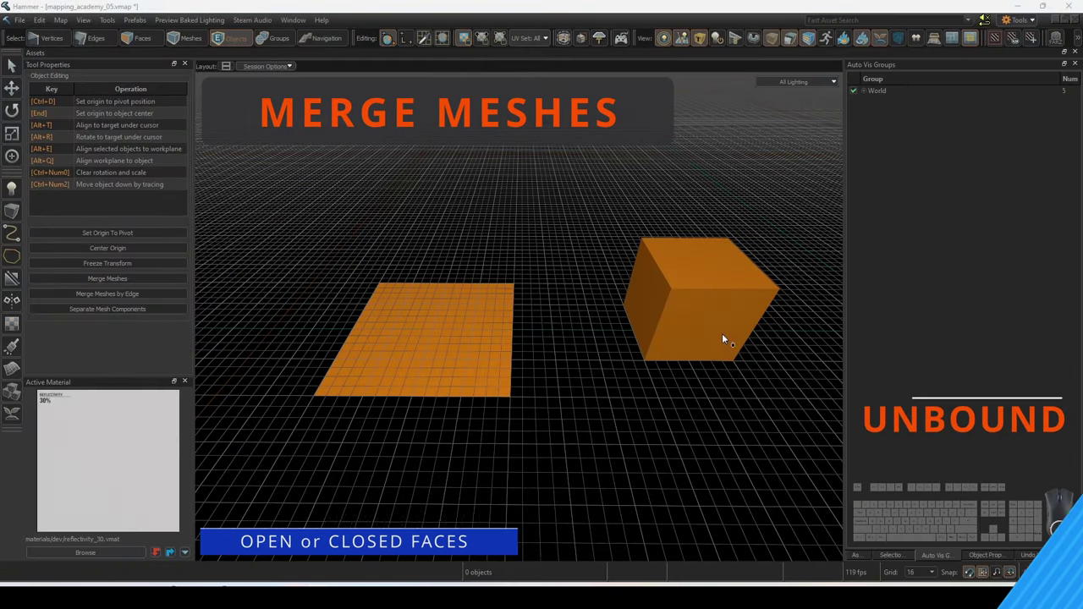
- Select the plane and the cube one at a time as objects to examine whether they are separate meshes
left_click(661, 296)
left_click(494, 300)
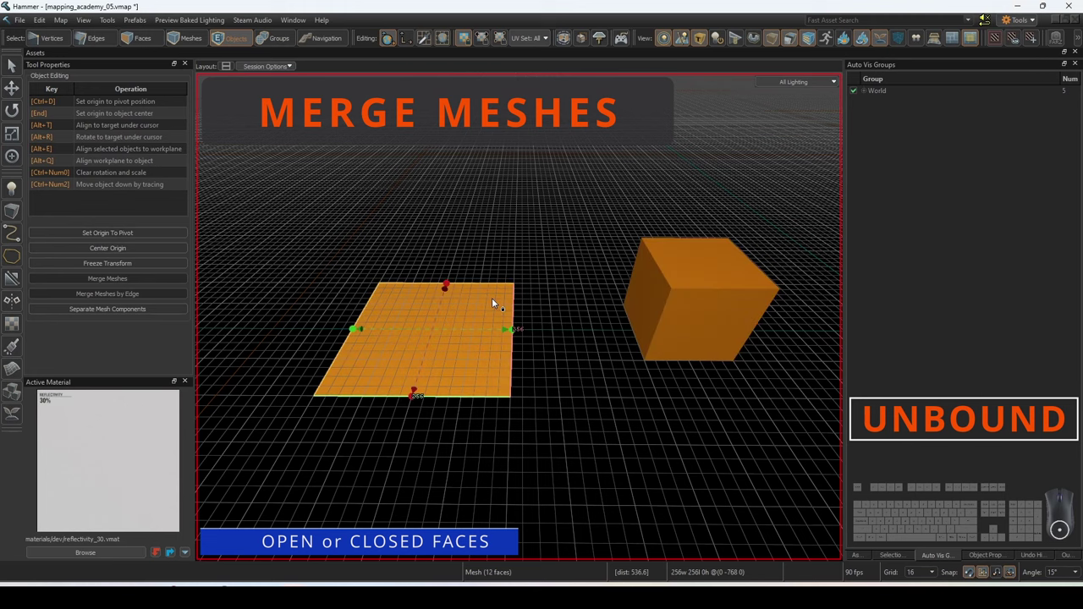
left_click(636, 298)
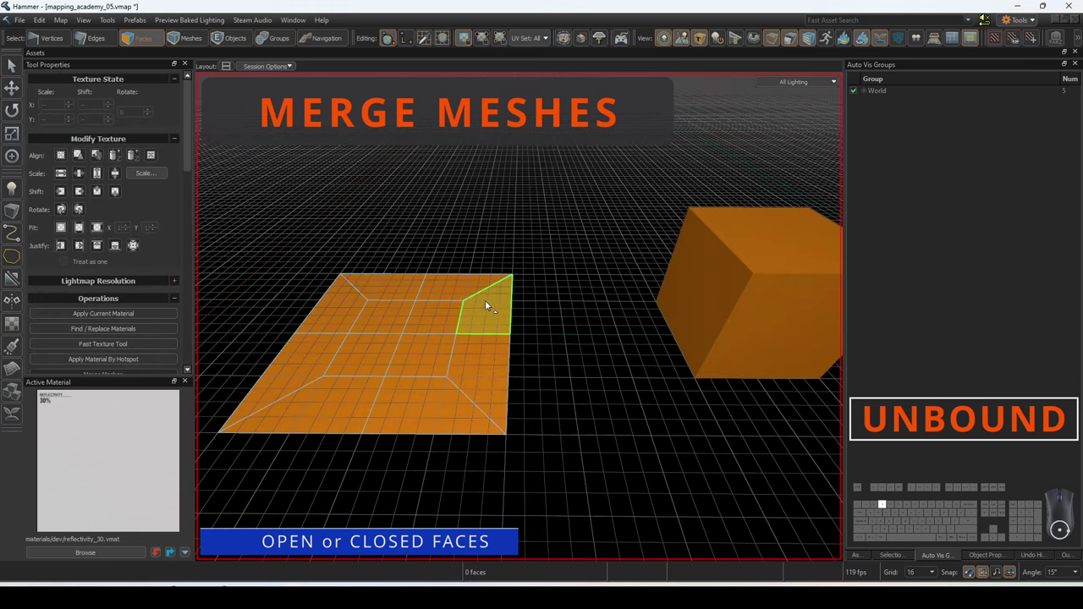
- Merge the plane and the cube into one mesh from a corner face of the plane and the cube's facing side
left_click(486, 301)
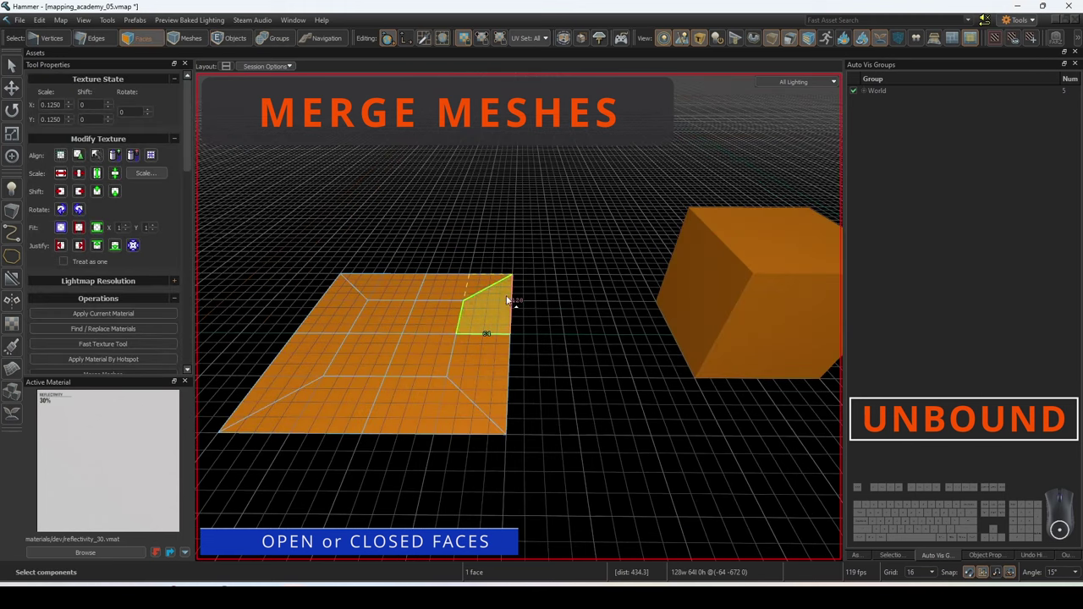
left_click(672, 291, "ctrl")
scroll(139, 226, "down", 4)
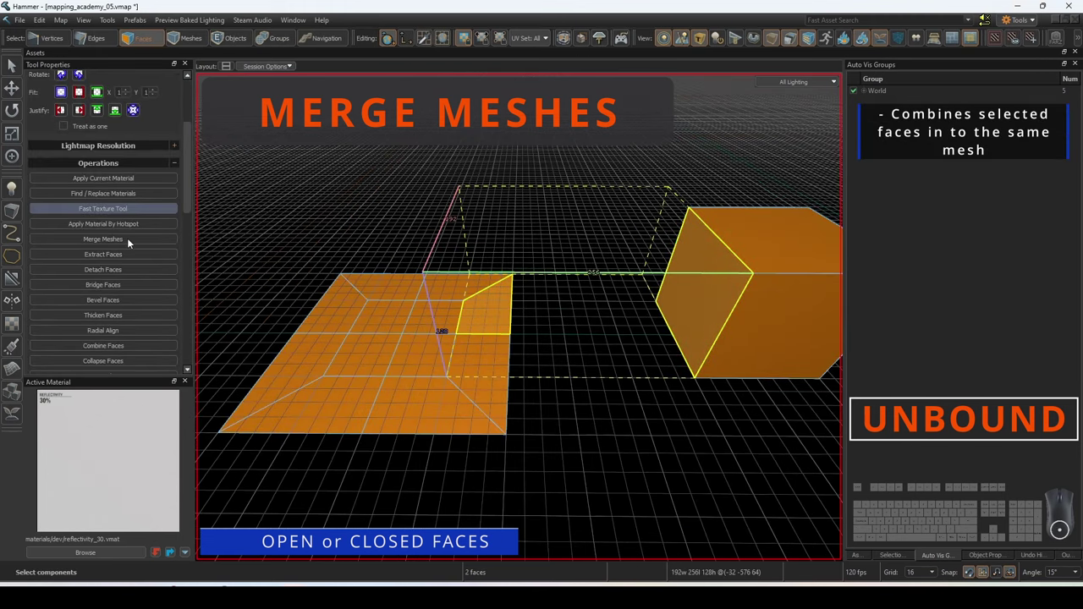
left_click(118, 240)
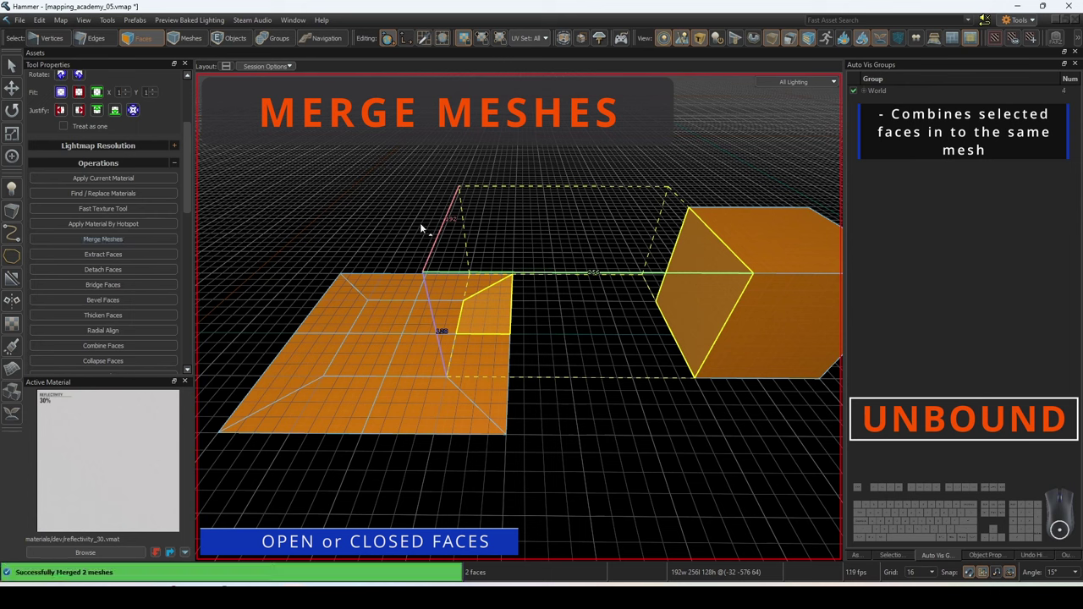
- Select the merged plane and cube in object mode to check that they form one object
key("5")
left_click(423, 303)
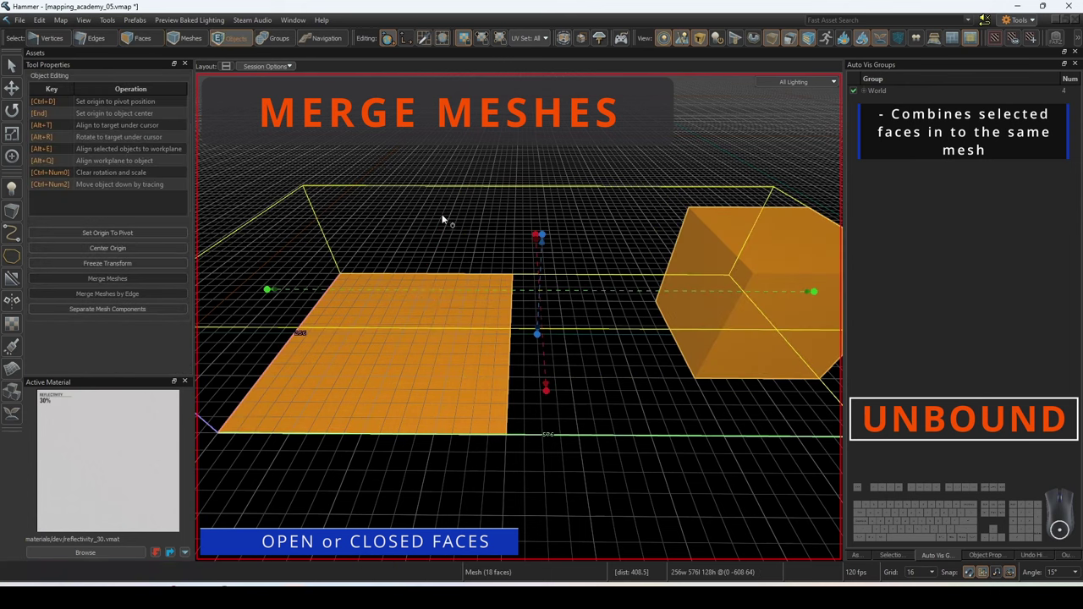
left_click(442, 220)
left_click(442, 286)
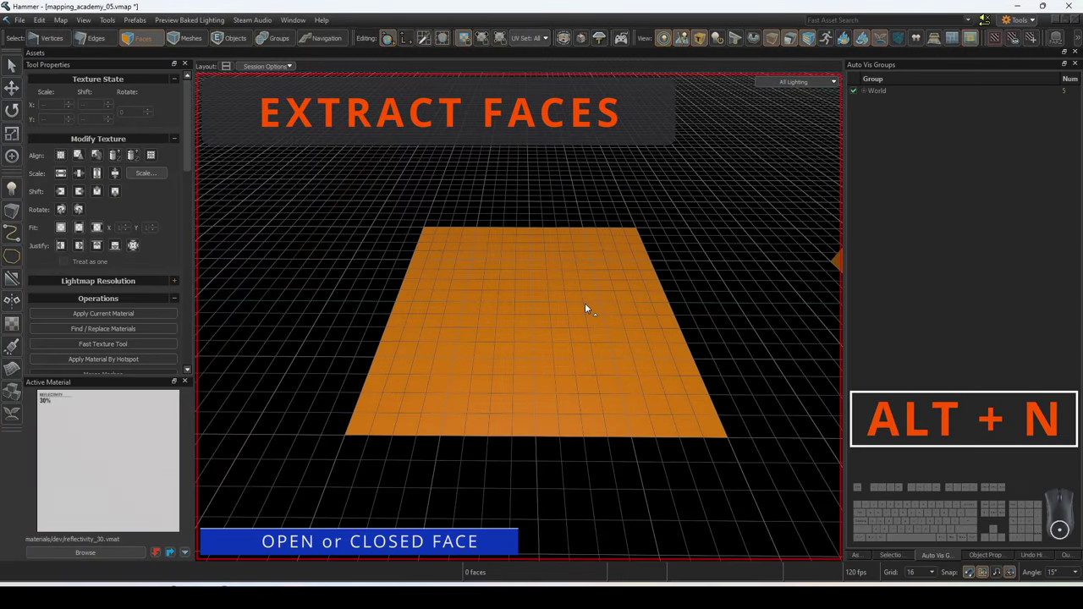
- Extract the far-right central face of the plane into its own individual mesh
scroll(581, 281, "up", 2)
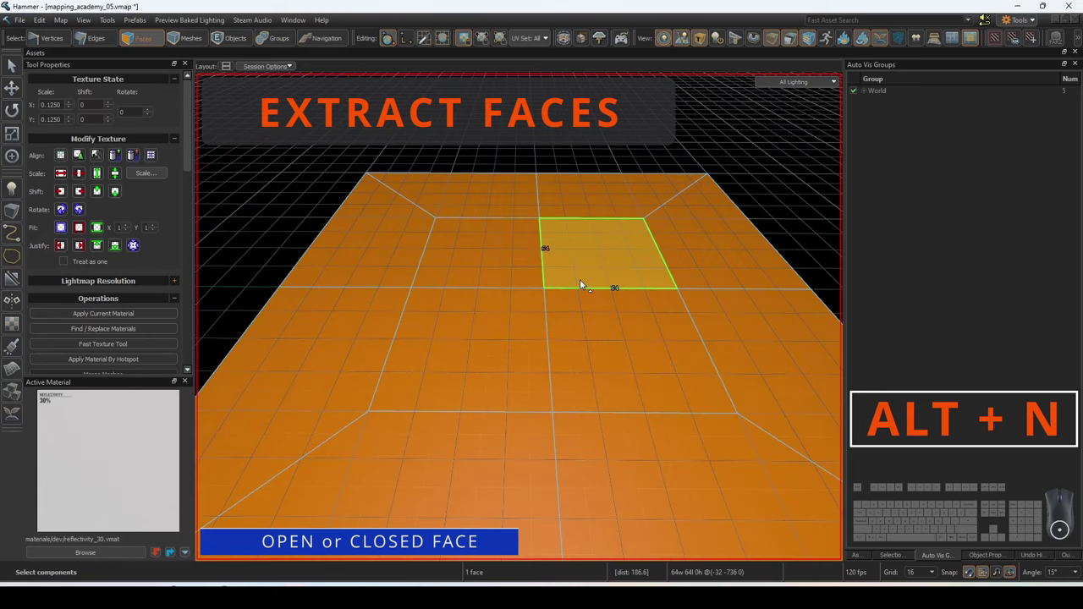
scroll(72, 299, "down", 3)
scroll(72, 299, "down", 2)
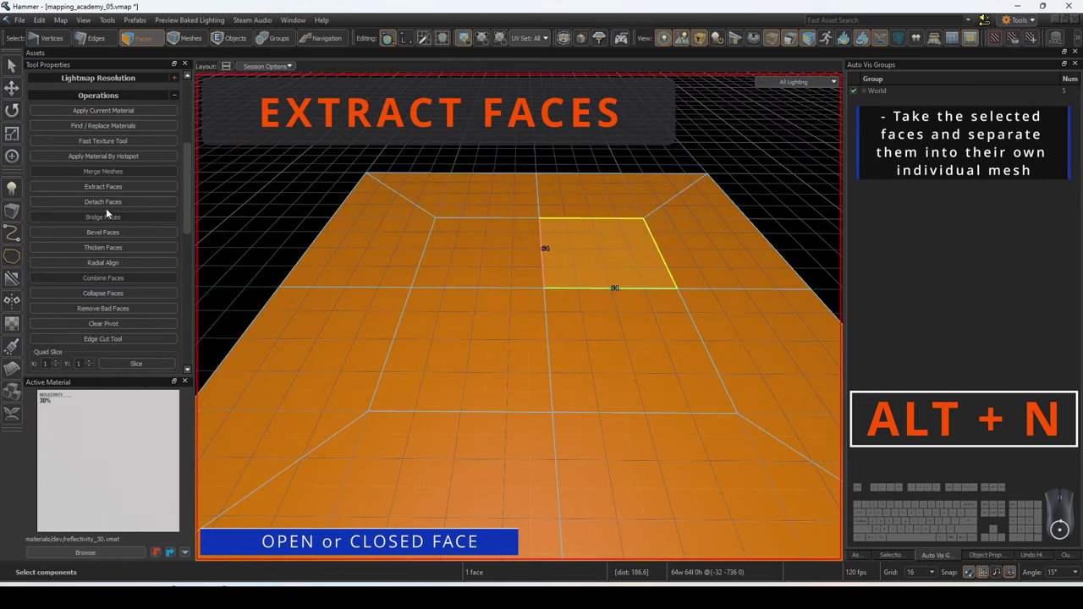
key("alt+n")
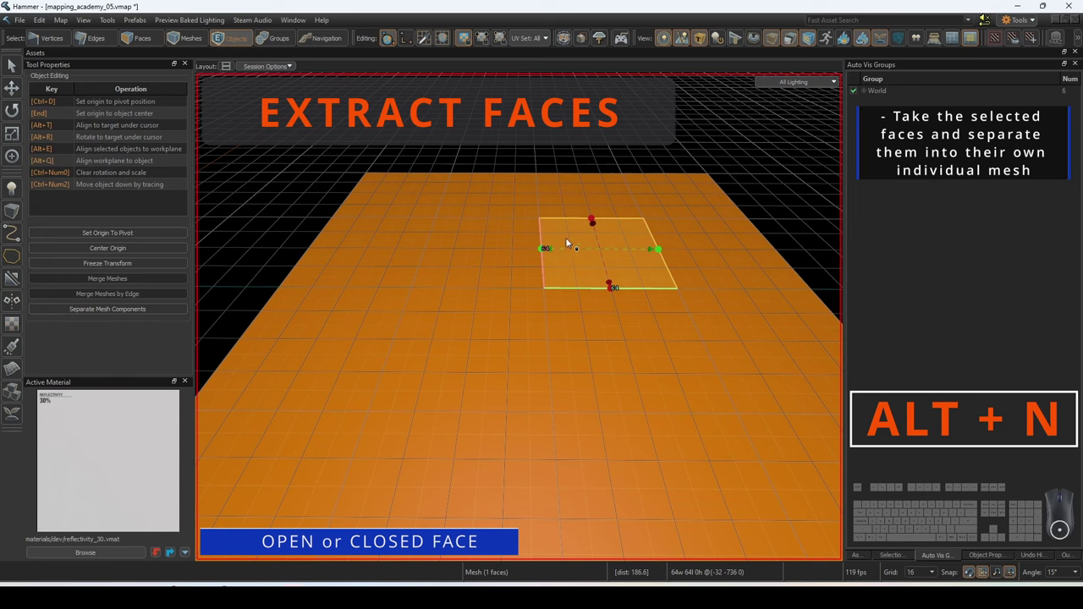
- Select the extracted face and the remaining plane alternately as objects to check their separation
left_click(566, 201)
left_click(569, 242)
left_click(567, 194)
left_click(596, 269)
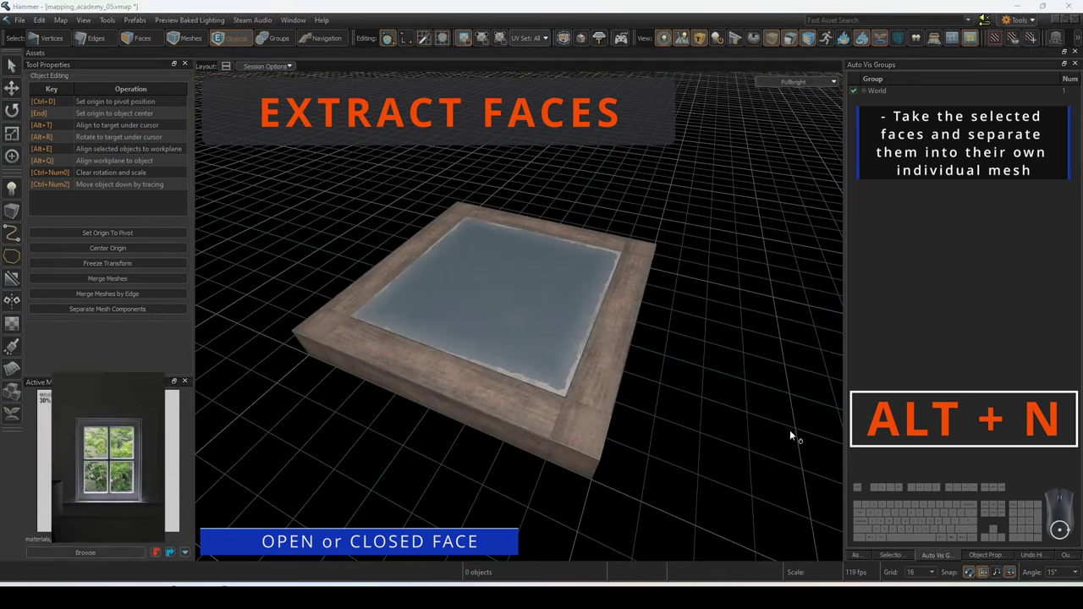
- Extract the glass faces from the wooden window frame into their own mesh and inspect the frame's inner edges
key("3")
left_click(539, 298)
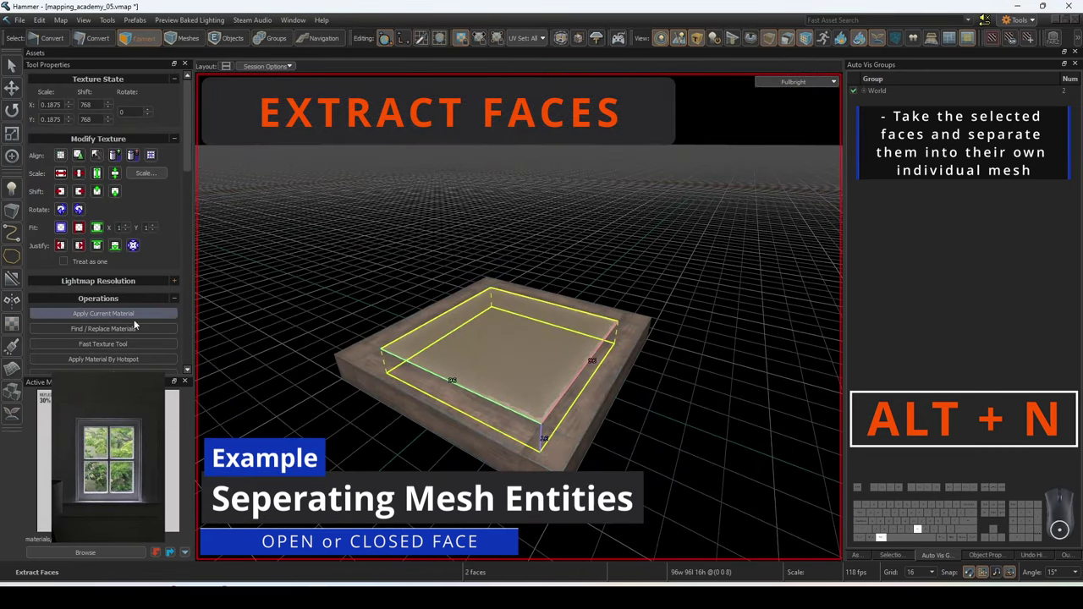
key("alt+n")
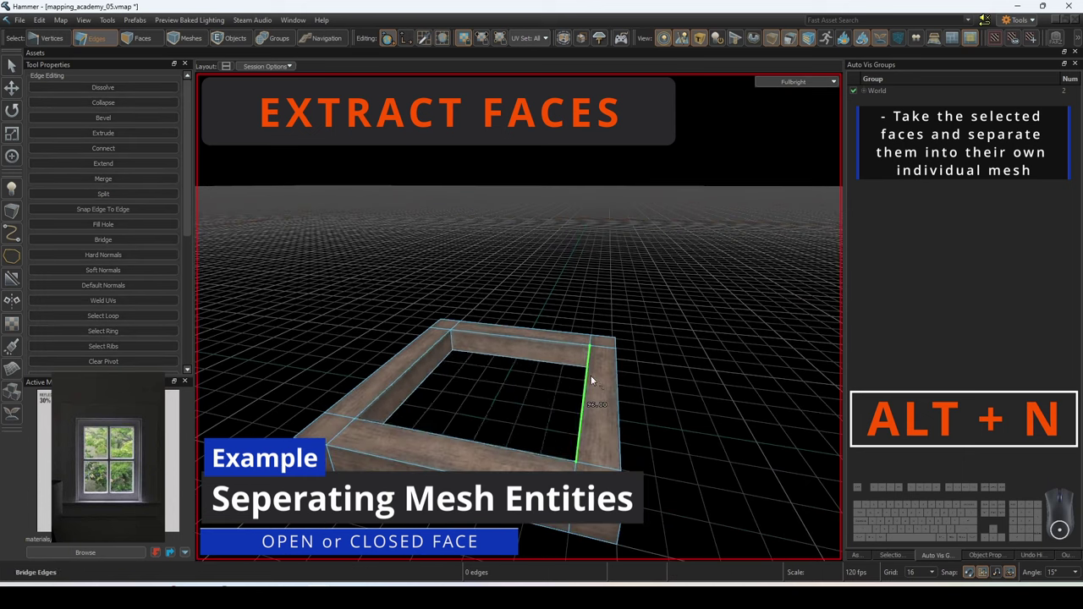
left_click(566, 392)
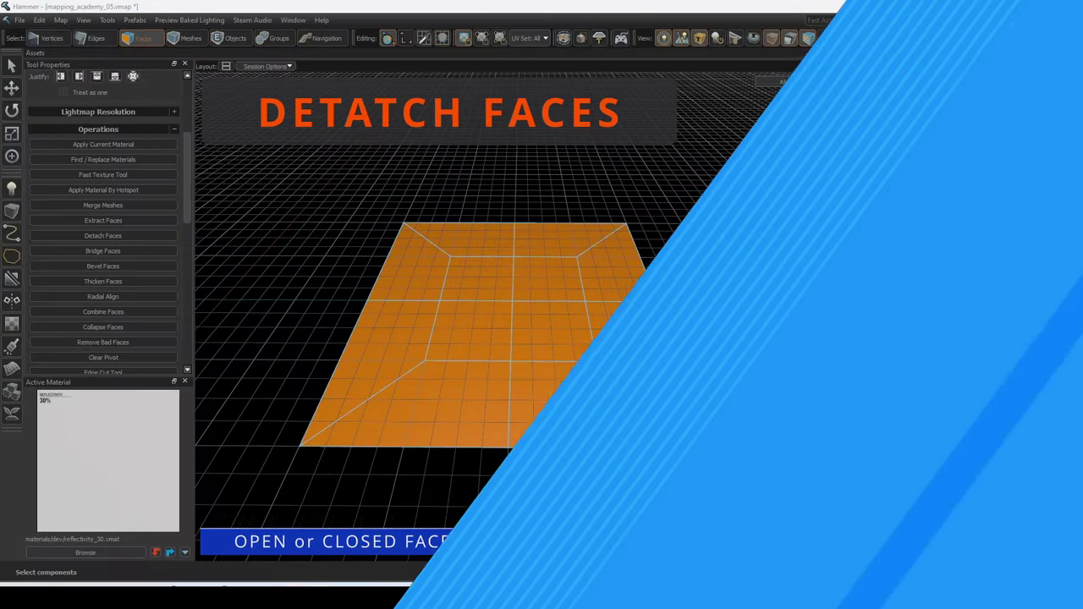
- Detach the far-right central face of the plane while keeping it in the same object
key("n")
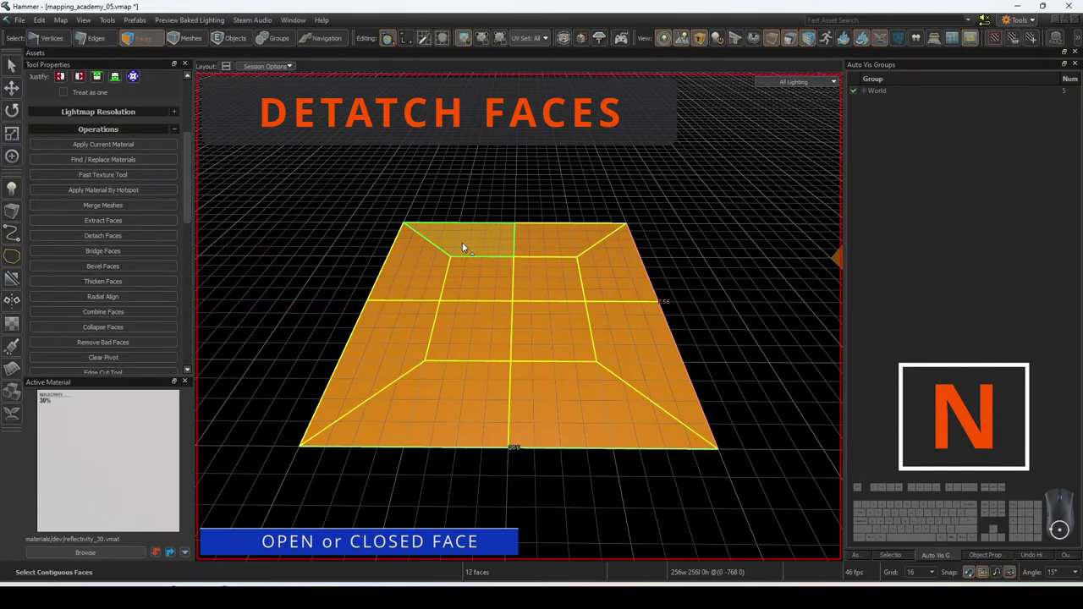
left_click(446, 255)
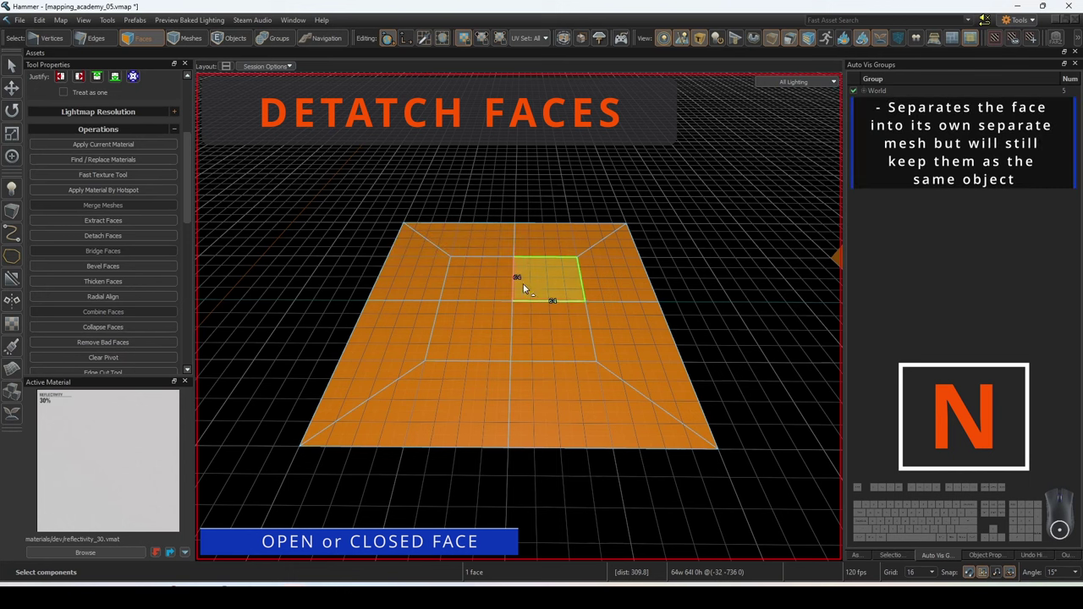
left_click(98, 237)
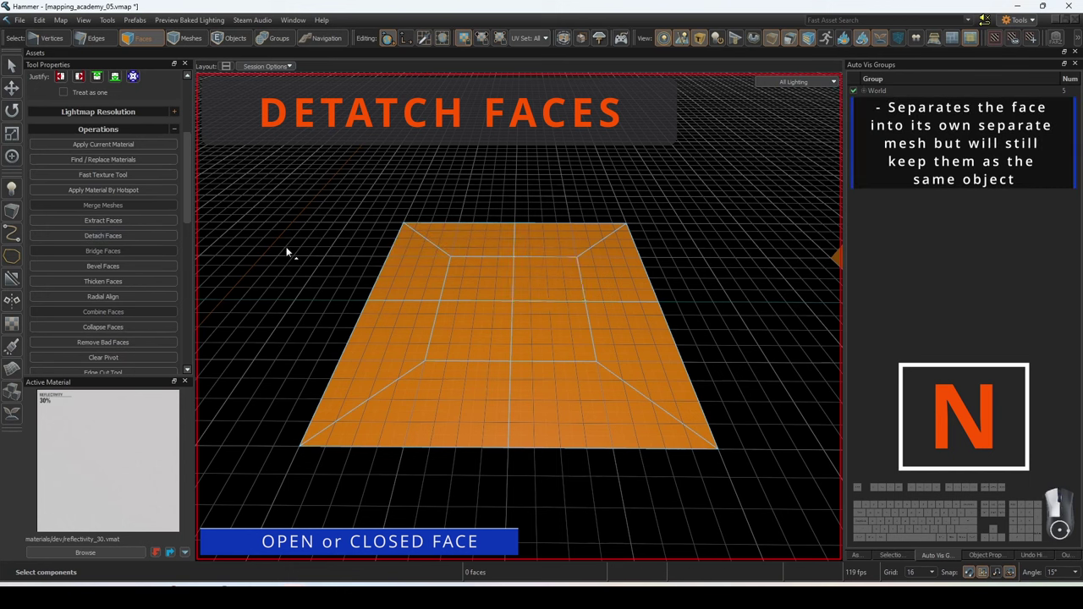
- Select the detached face and the surrounding contiguous faces separately to examine the split
double_click(502, 290)
left_click(547, 286)
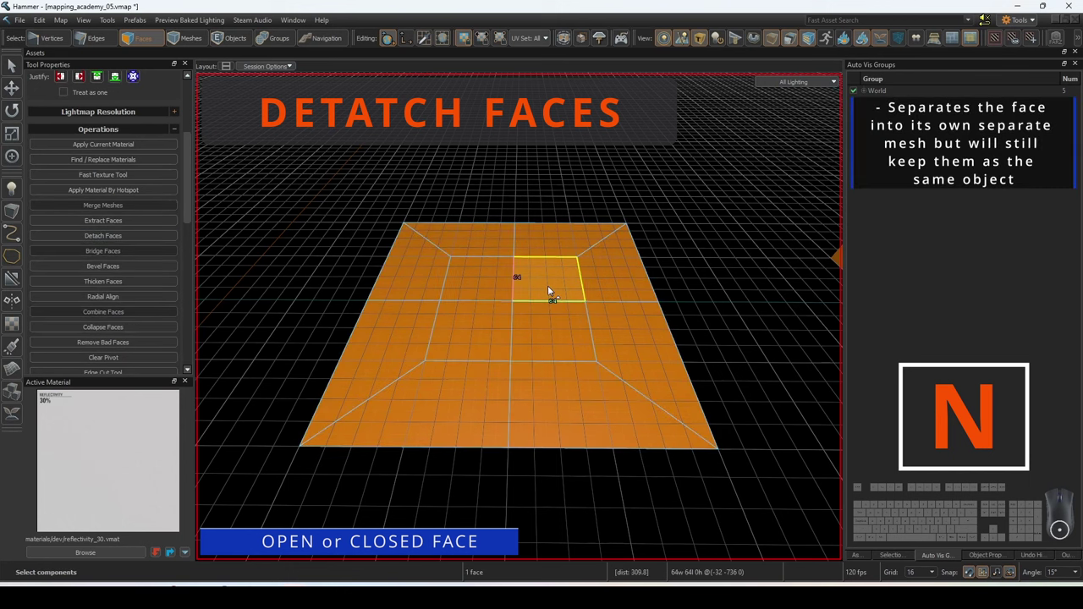
left_click(459, 285)
double_click(532, 284)
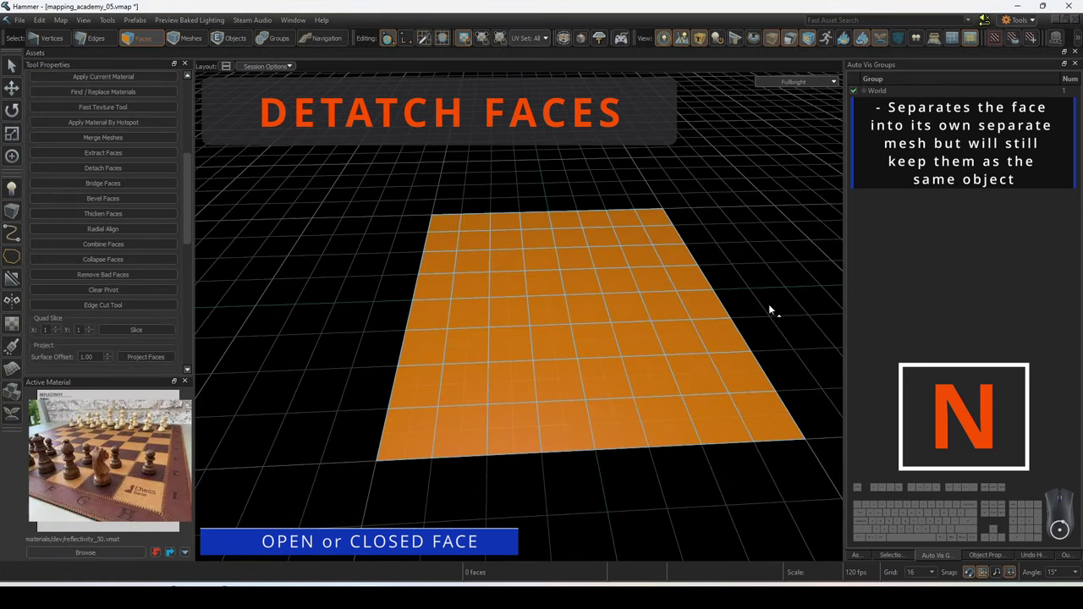
- Detach an irregular pattern of faces on the gridded plane and reselect them as contiguous faces
mouse_move(715, 296)
left_mouse_down()
mouse_move(569, 243)
mouse_move(665, 346)
mouse_move(453, 406)
left_mouse_up()
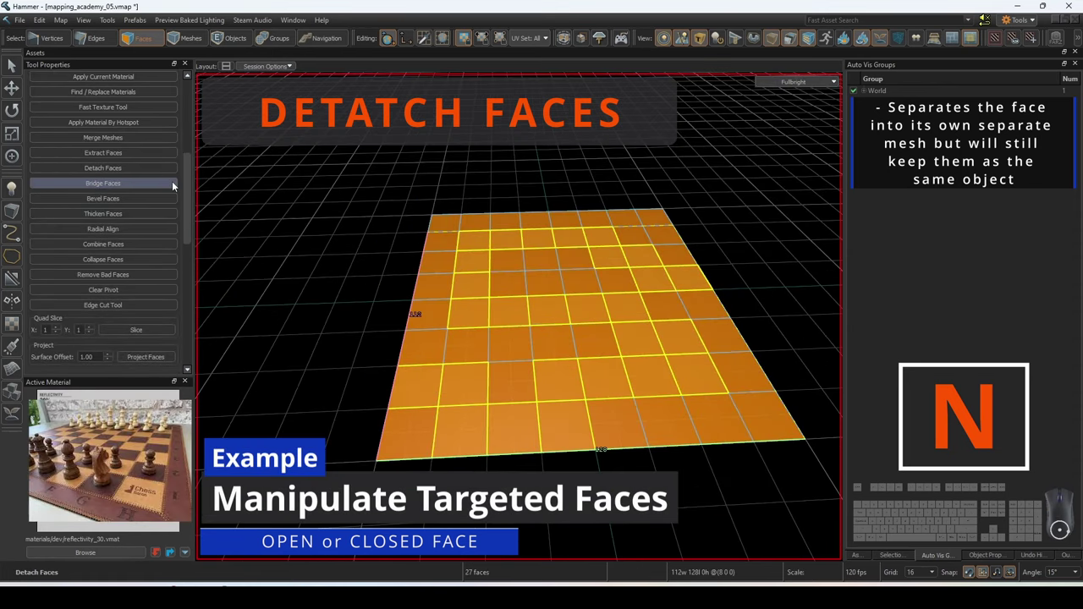
left_click(435, 242)
double_click(604, 304)
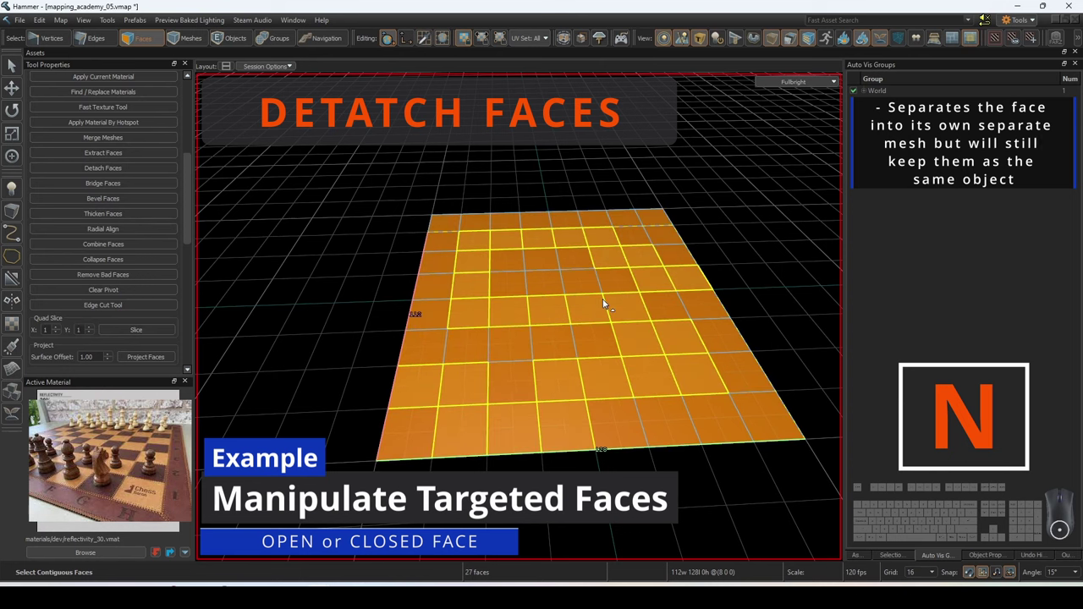
- Reselect the detached pattern of faces and extrude it upward from the plane
left_click(726, 367)
double_click(641, 350)
right_click_drag(641, 350, 642, 339)
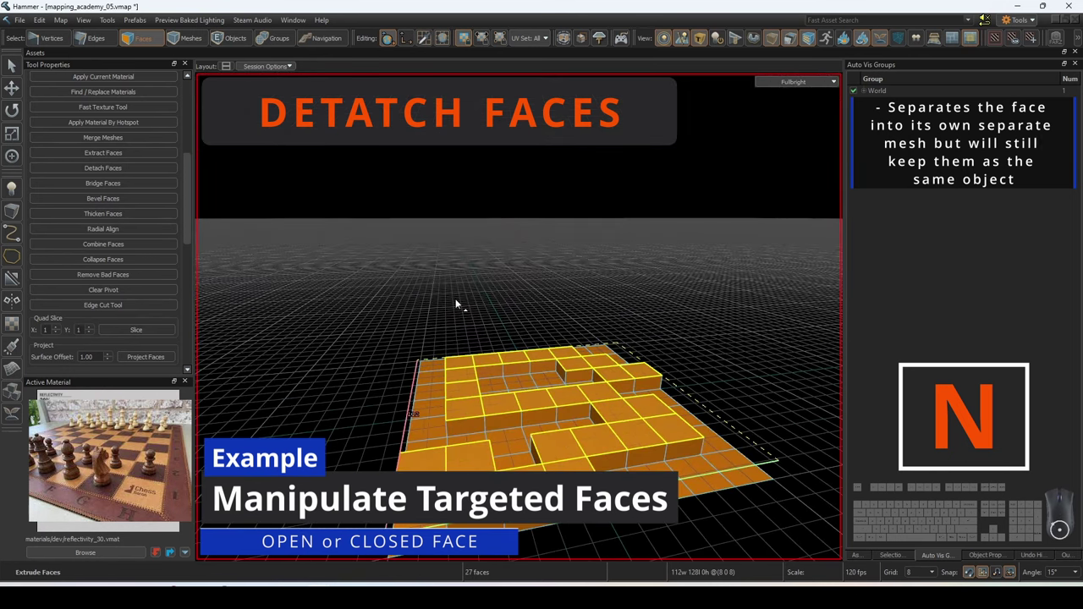
- Select the contiguous faces of the raised pattern and the base plane separately to check the detachment
double_click(536, 398)
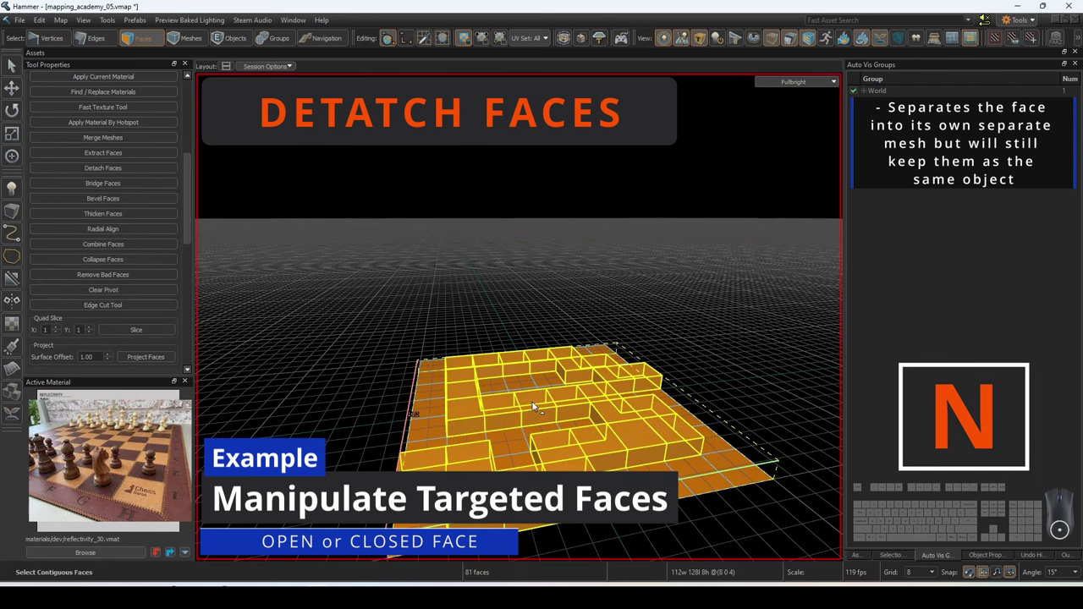
left_click(431, 427)
double_click(489, 416)
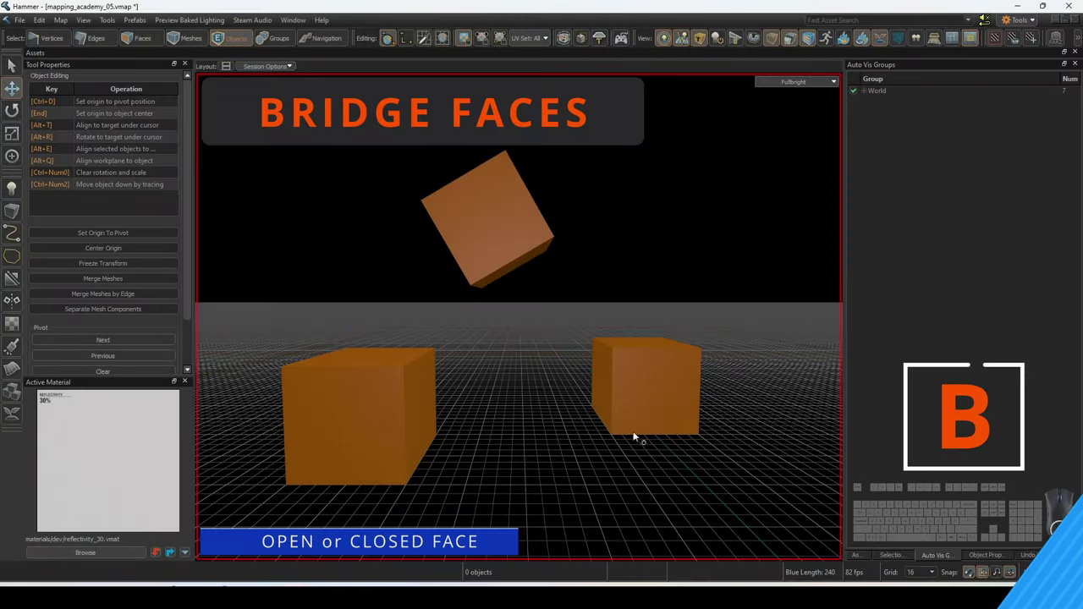
- Bridge the facing side faces of the two lower cubes
left_click(612, 387)
left_click(418, 397, "ctrl")
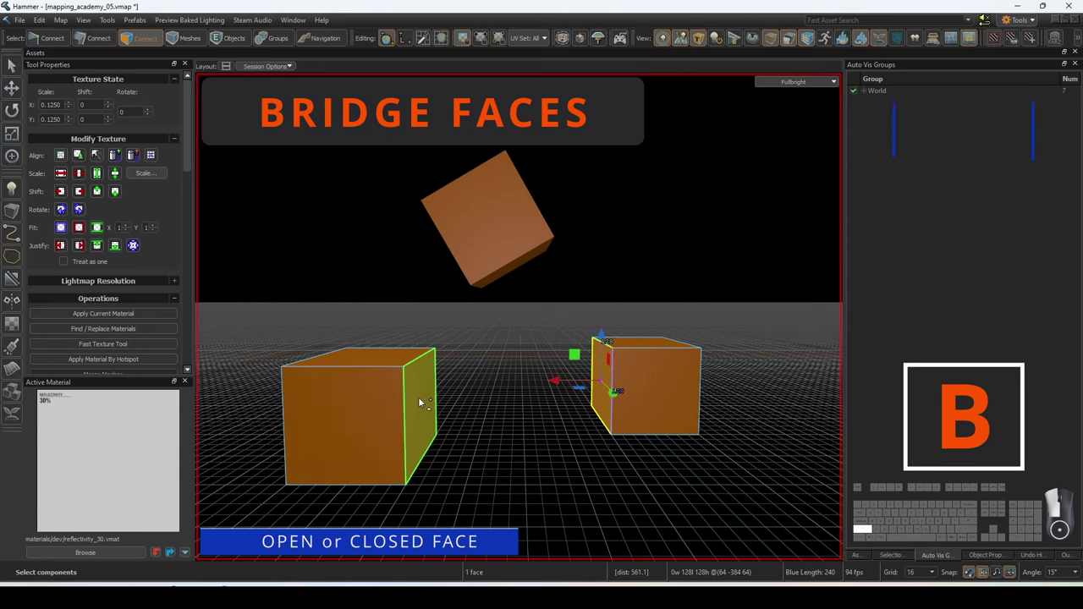
key("b")
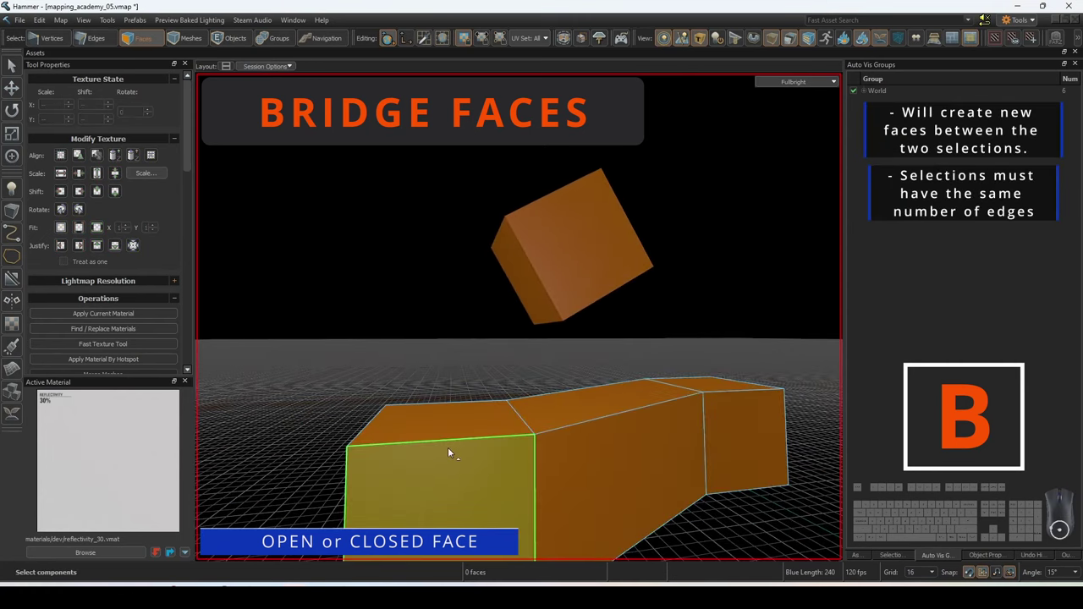
- Bridge the top face of the near lower cube to the facing side of the tilted floating cube
left_click(449, 419)
left_click(536, 291, "ctrl")
key("b")
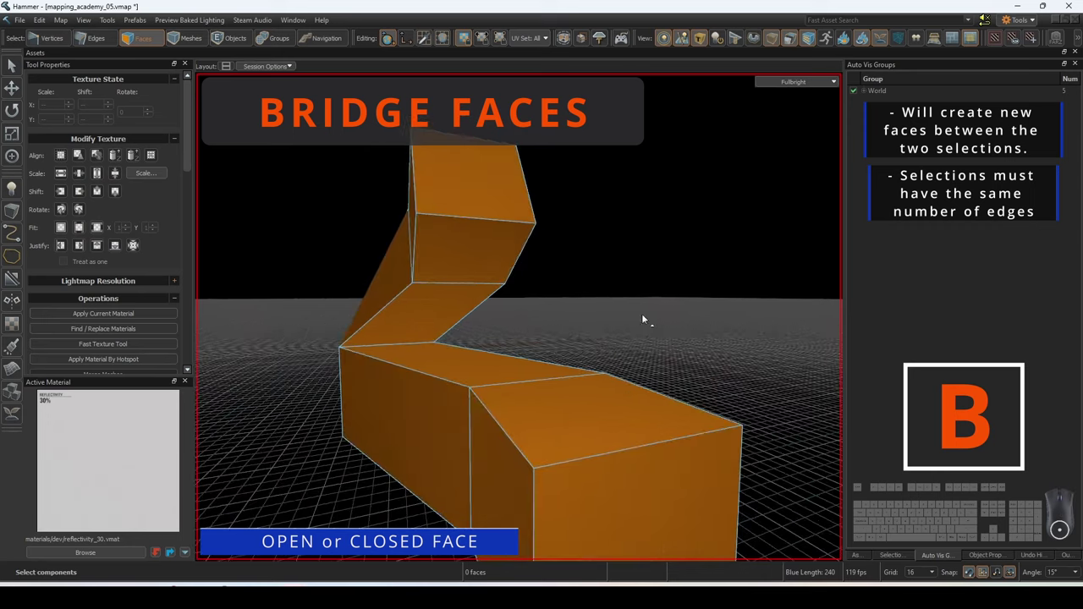
- Bridge the foreground cube's top face to the lower front face of the tilted cube, closing the loop between the shapes
left_click(587, 413)
left_click(512, 262, "ctrl")
key("b")
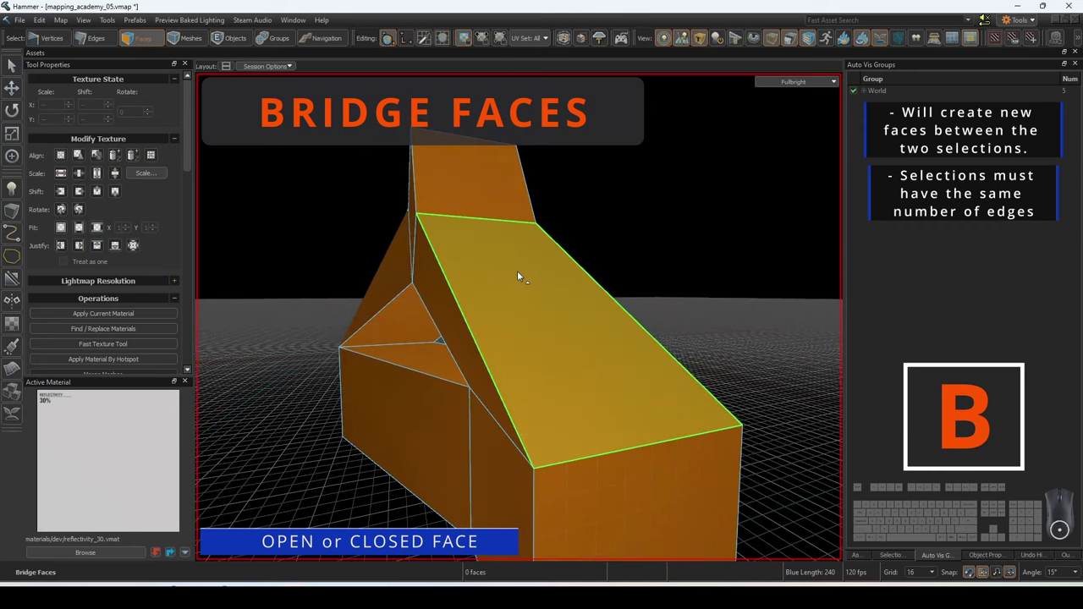
- Join the facing side faces of the two separate lower cubes with an interpolated bridge
left_click(364, 446)
left_click(288, 470)
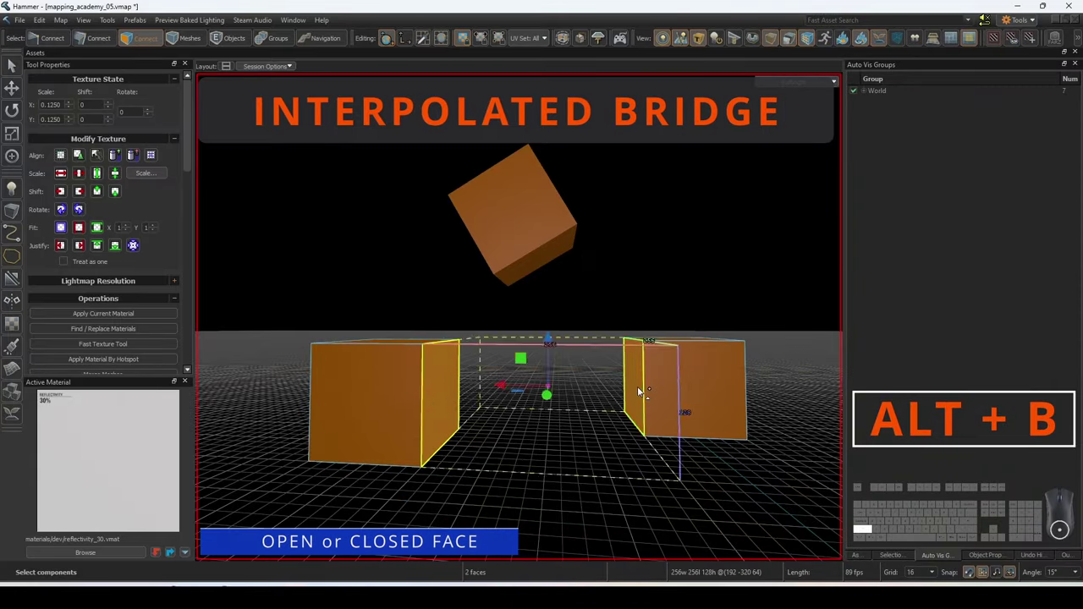
key("alt+b")
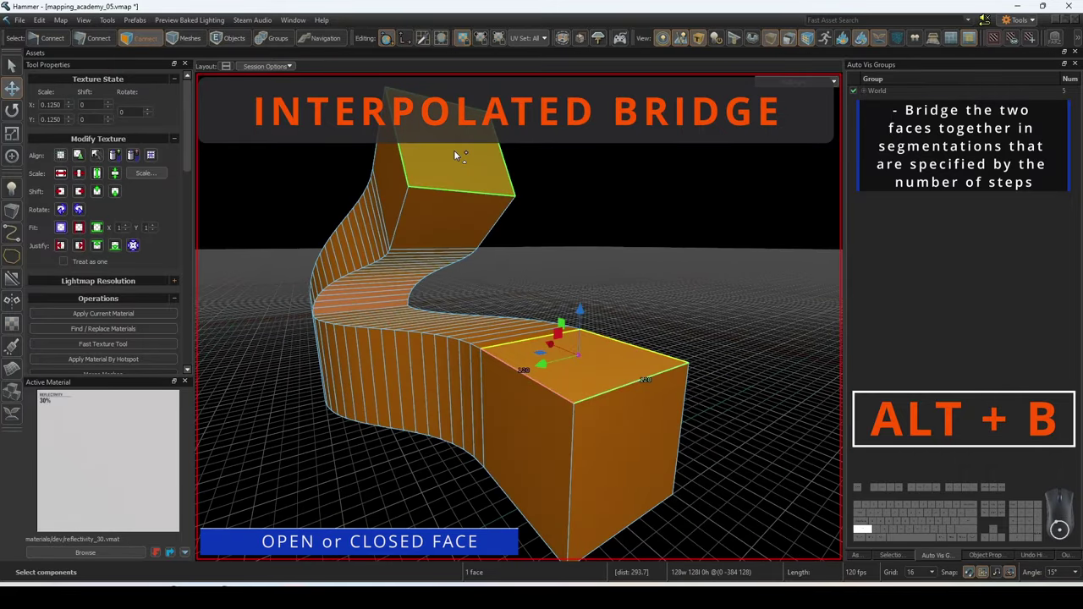
- Create a 21-step interpolated bridge from the near cube's top face to the tilted cube's lower front face, reshaping its curve with the control points
left_click(440, 206, "ctrl")
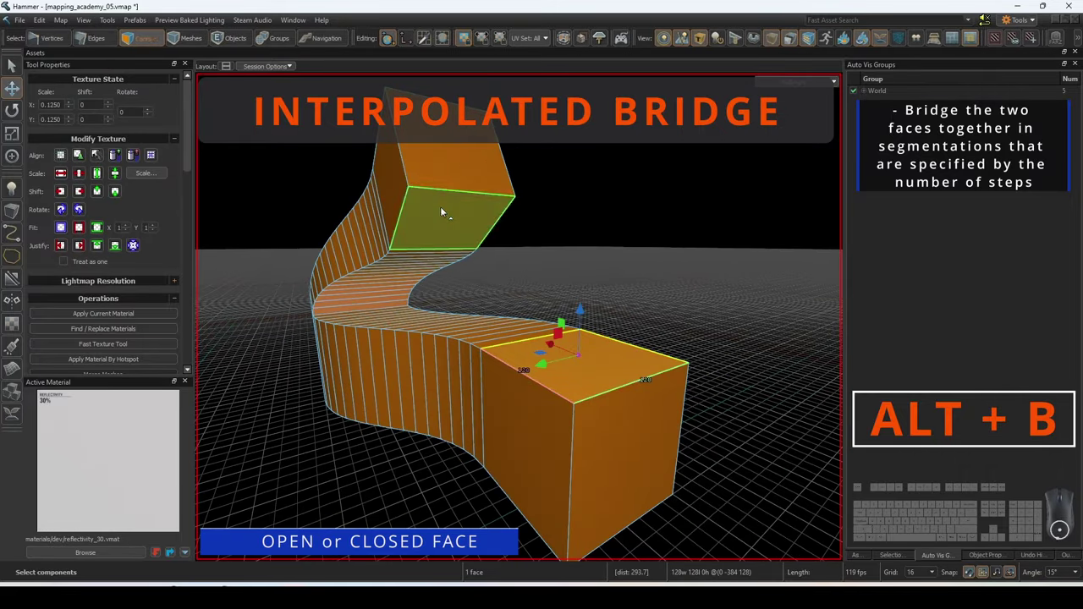
scroll(129, 287, "down", 5)
left_click(112, 251)
mouse_move(475, 220)
left_mouse_down()
mouse_move(478, 276)
mouse_move(496, 226)
left_mouse_up()
left_click_drag(584, 249, 614, 219)
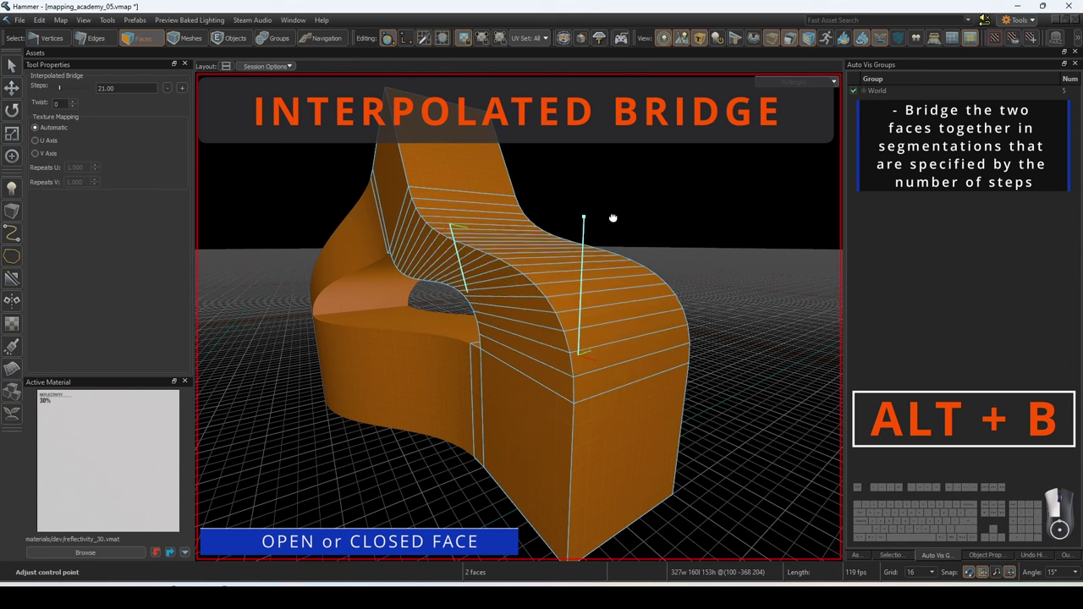
scroll(615, 227, "up", 5)
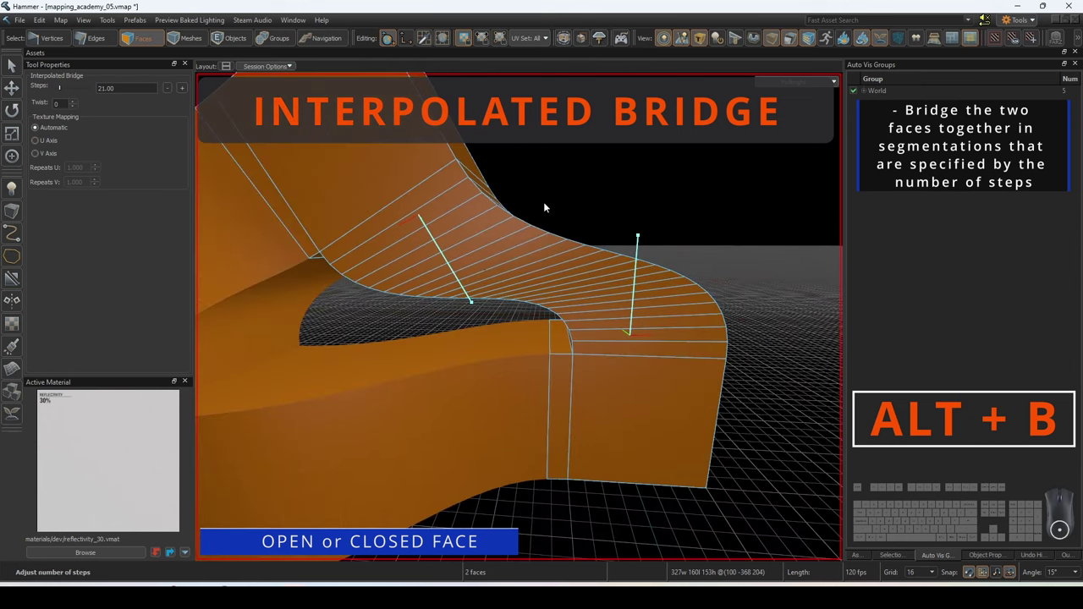
key("Return")
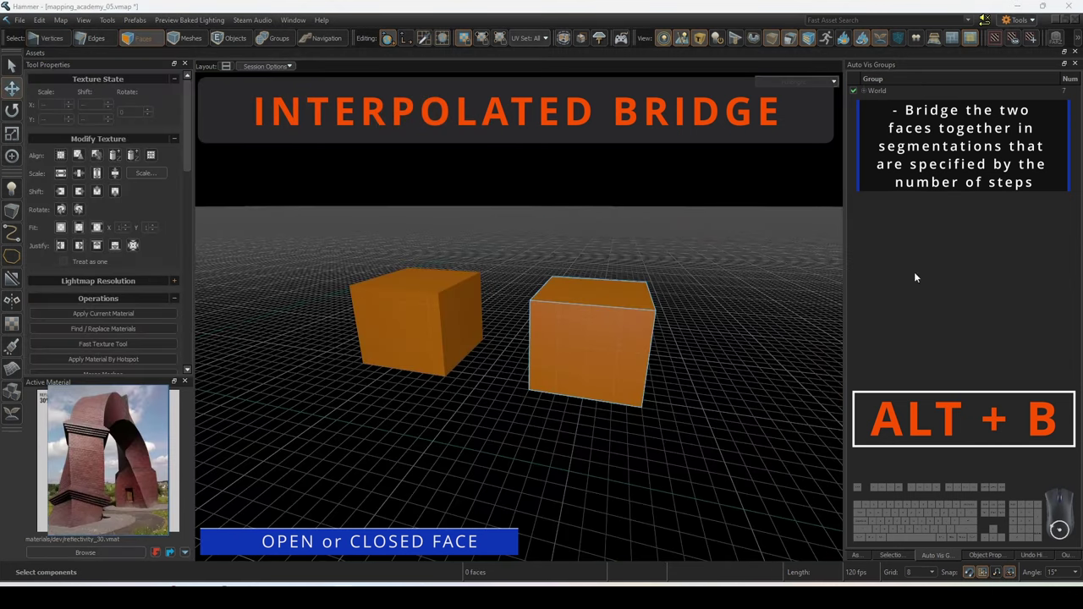
- Build a twisted arch with a 16-step interpolated bridge between the top faces of the two cubes, adjusting its twist and curvature
left_click(581, 286)
left_click(404, 272, "ctrl")
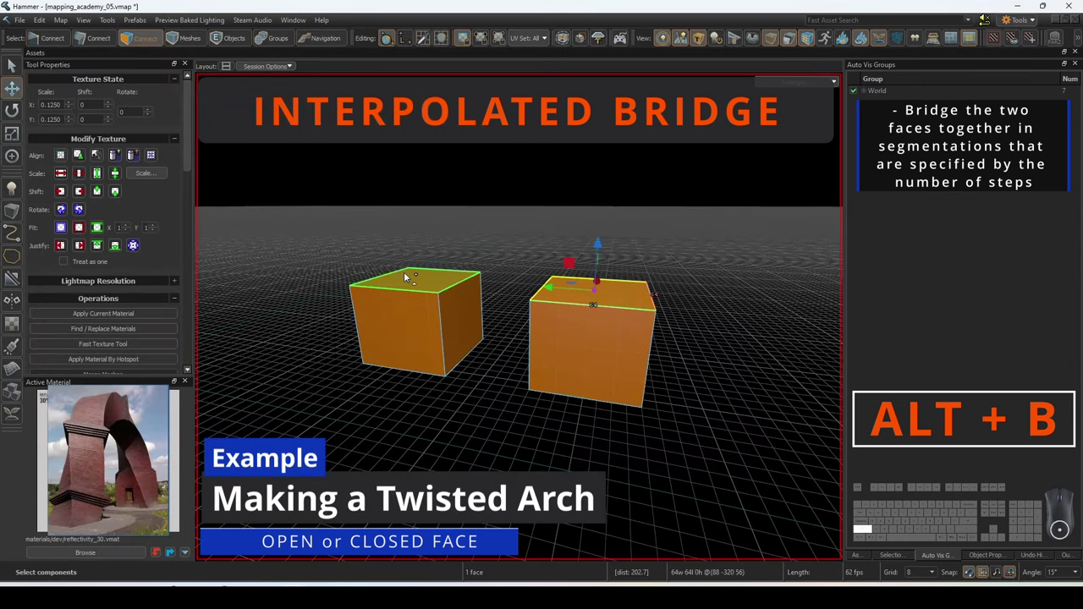
key("alt+b")
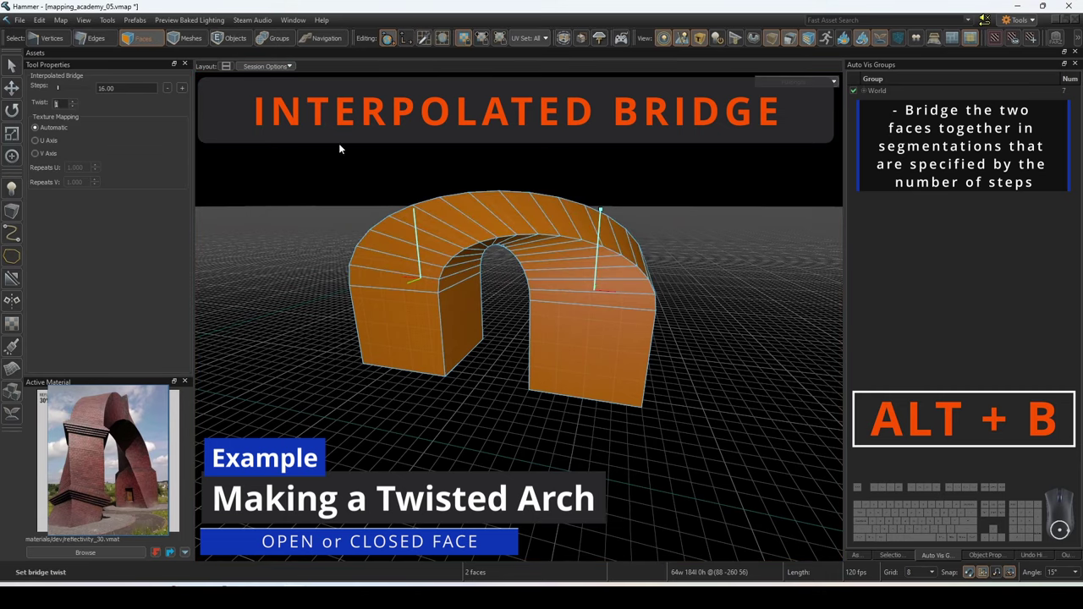
middle_click_drag(340, 149, 474, 156)
left_click_drag(503, 244, 468, 152)
key("Return")
left_click(342, 225)
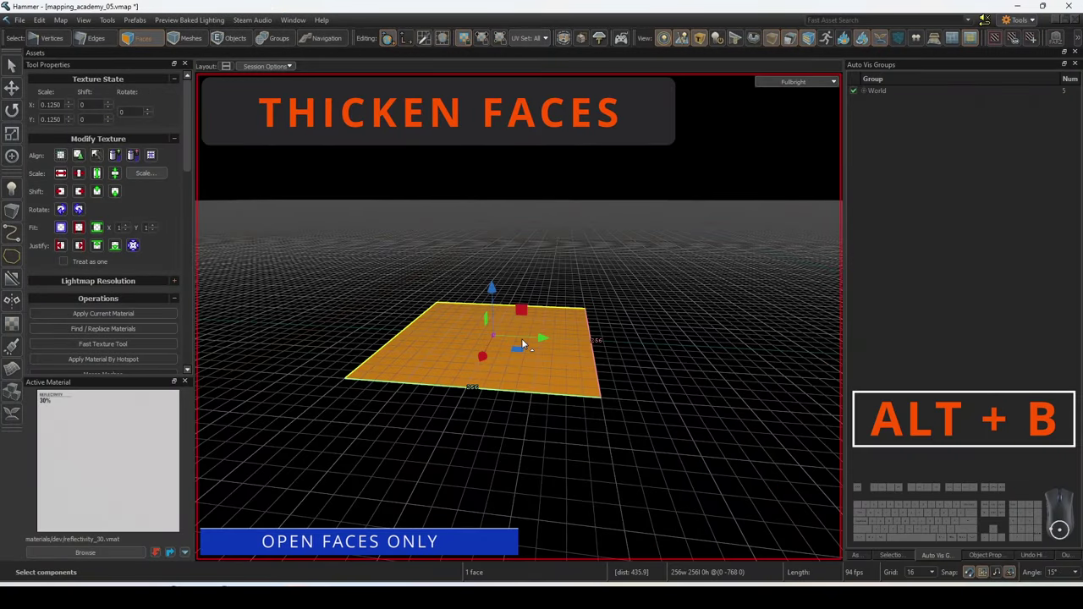
- Thicken the selected flat square face into a solid slab
scroll(116, 333, "down", 3)
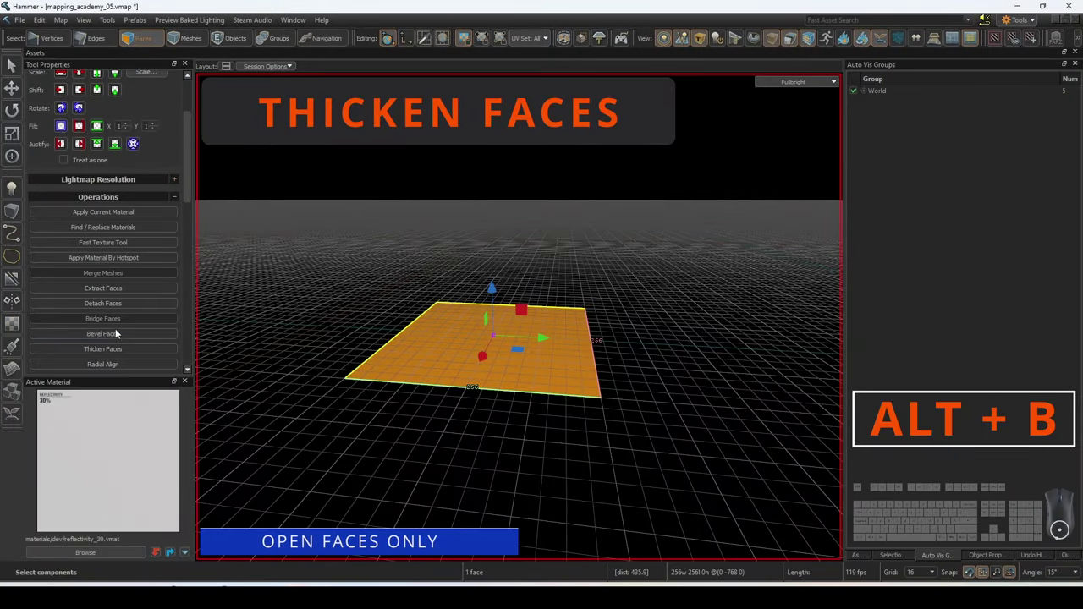
left_click(124, 348)
right_click_drag(406, 346, 450, 369)
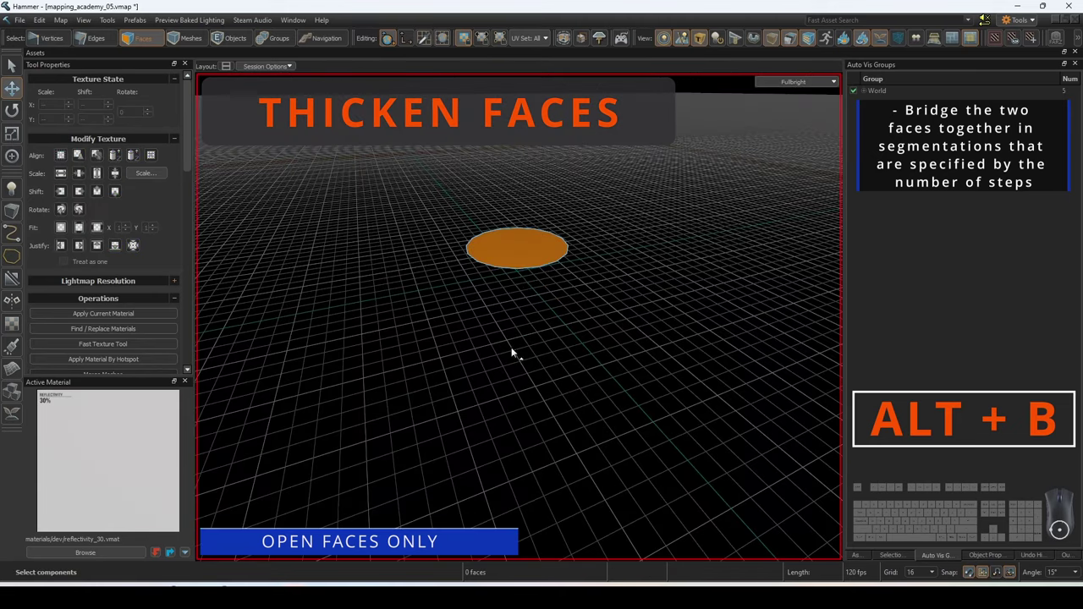
- Thicken the flat circular face by 16 units to form a solid disc
left_click(516, 248)
right_click_drag(516, 248, 214, 300)
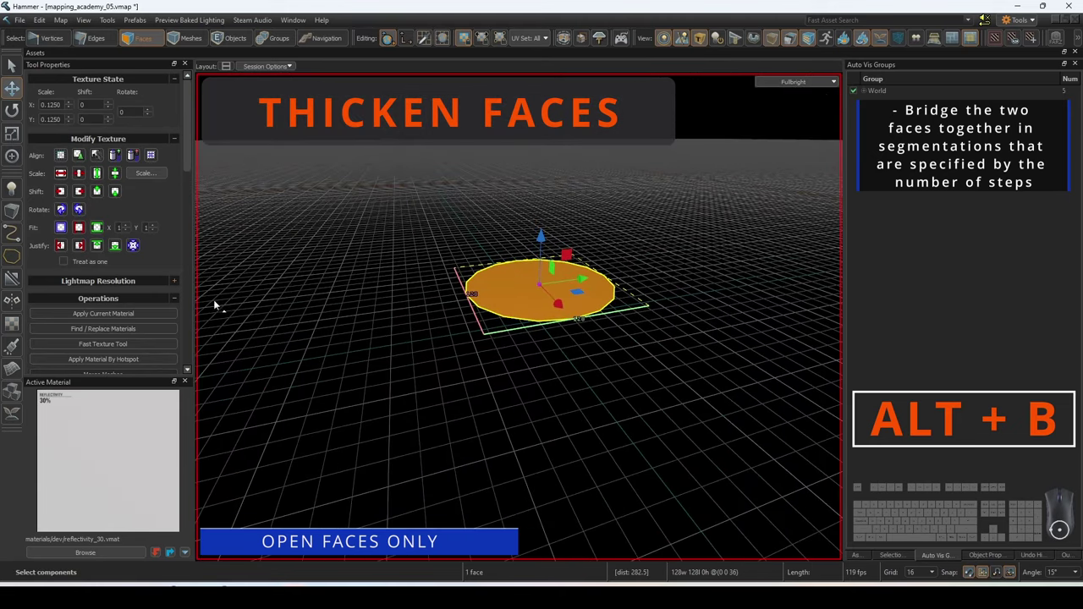
scroll(127, 292, "down", 2)
left_click(113, 316)
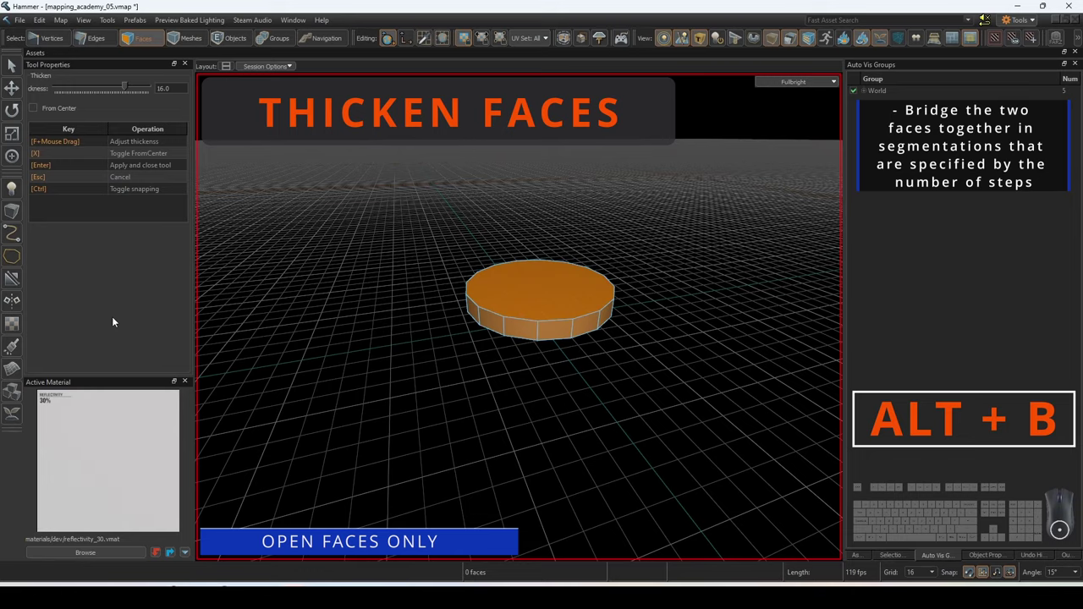
key("Return")
left_click(537, 375)
right_click_drag(537, 343, 518, 316)
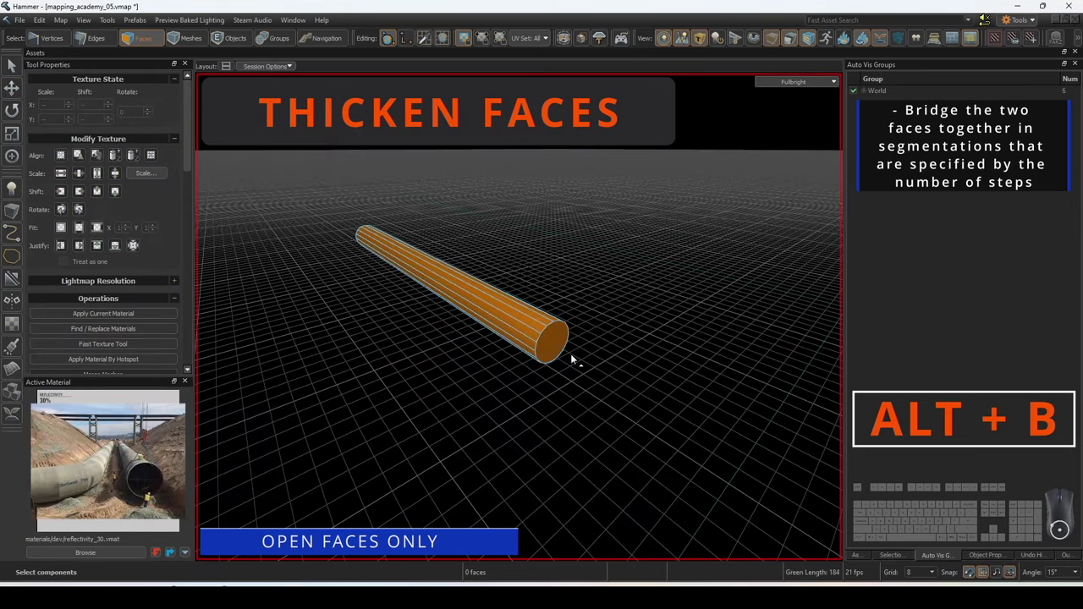
- Remove both end cap faces of the long cylinder and select its contiguous side faces
left_click(546, 343)
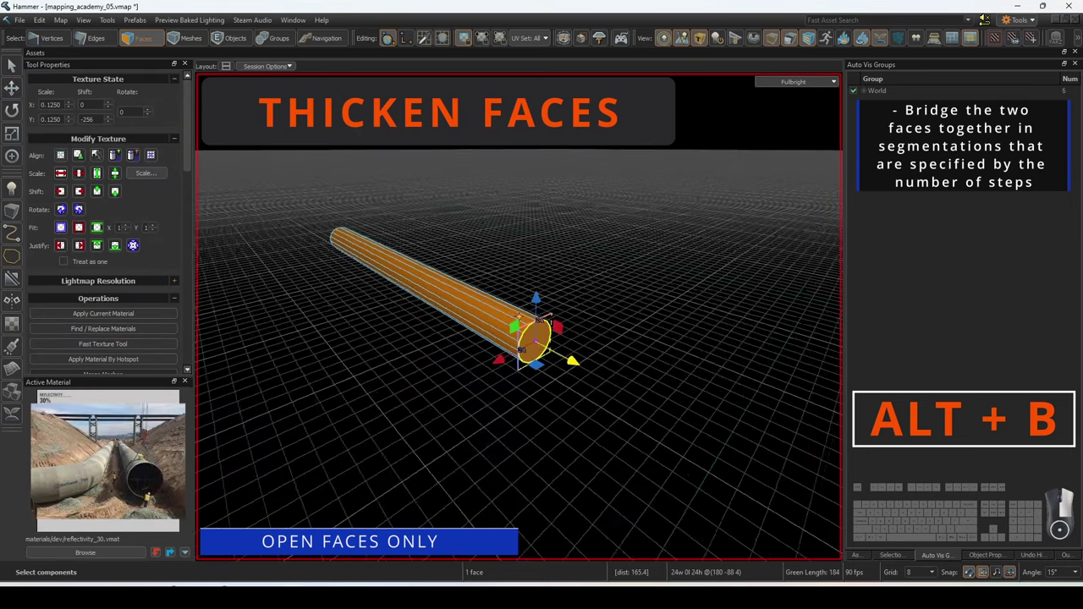
right_click_drag(546, 343, 717, 407)
left_click(717, 406, "ctrl")
key("alt+b")
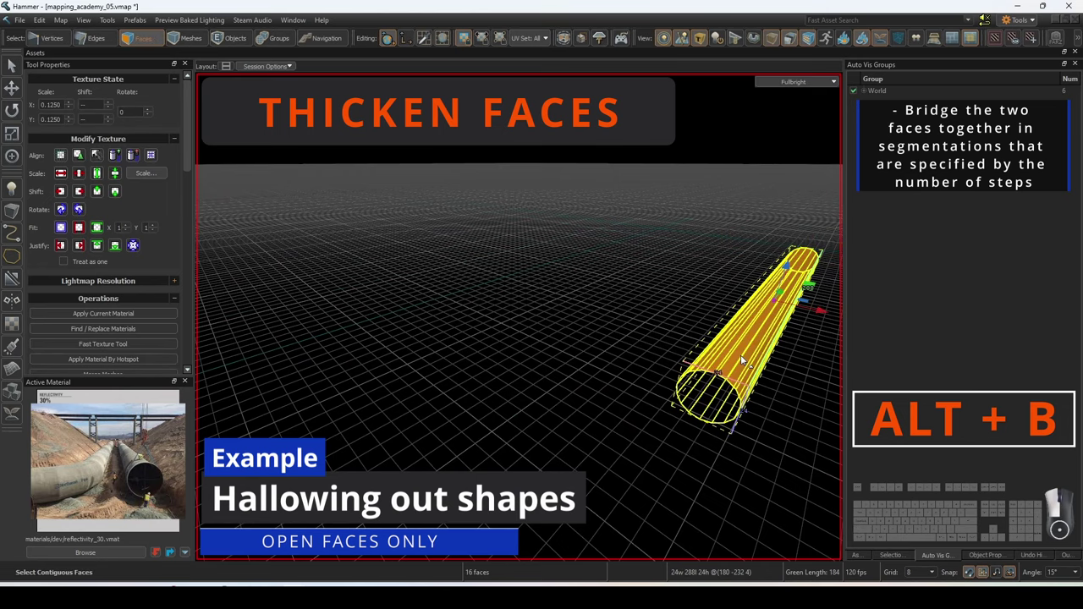
- Thicken the open cylinder's side faces to turn it into a hollow pipe
key("alt+t")
right_click_drag(591, 349, 519, 316)
key("Return")
key("Escape")
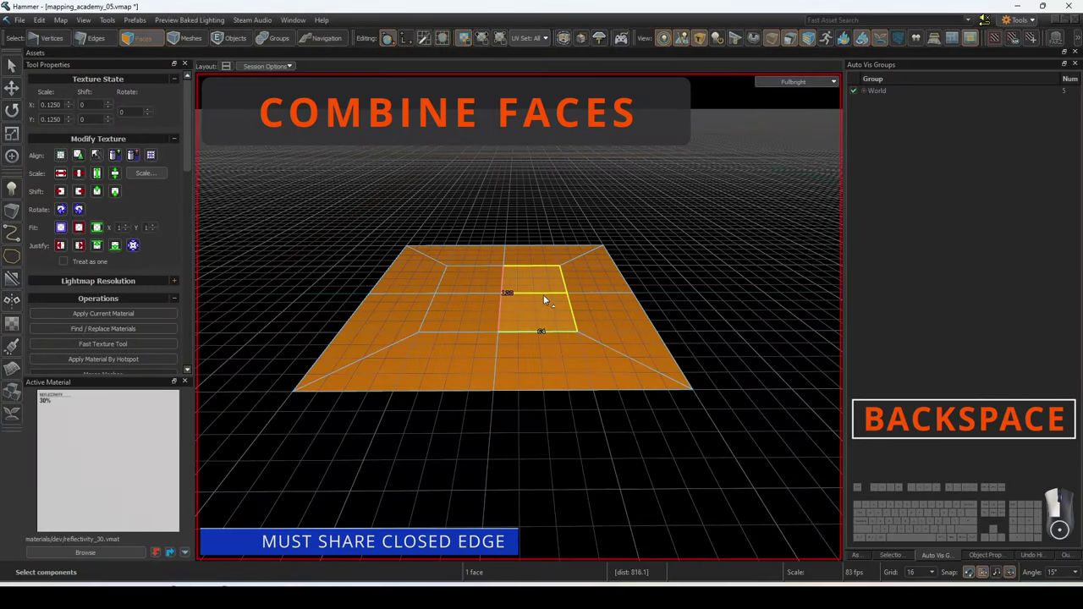
- Combine the plane's inner faces into one, and merge the adjoining left and front-left outer faces with it
scroll(130, 284, "down", 3)
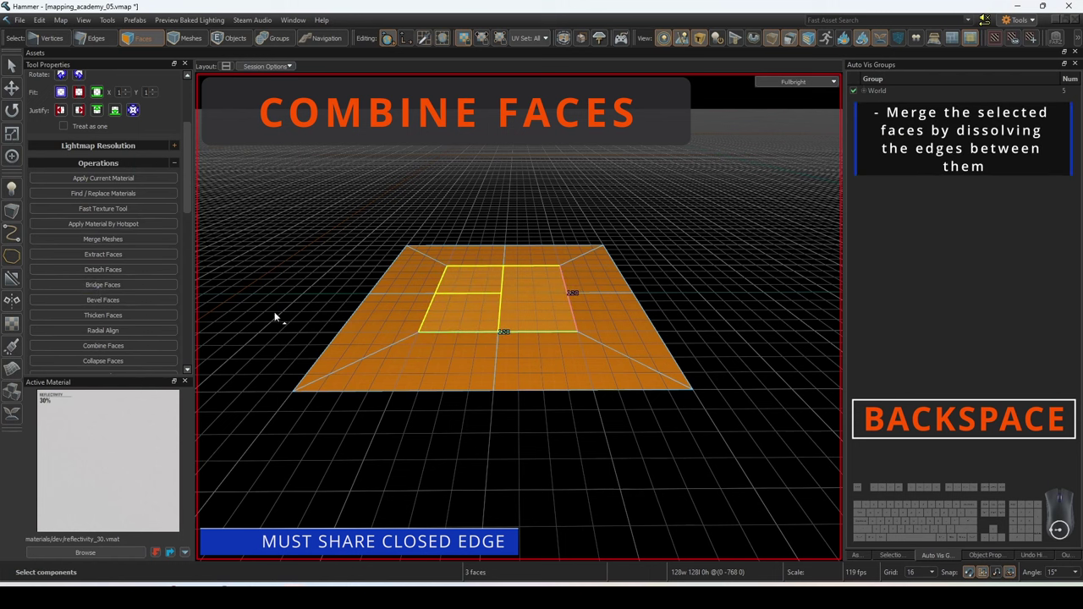
left_click(405, 287, "ctrl")
left_click(467, 339, "ctrl")
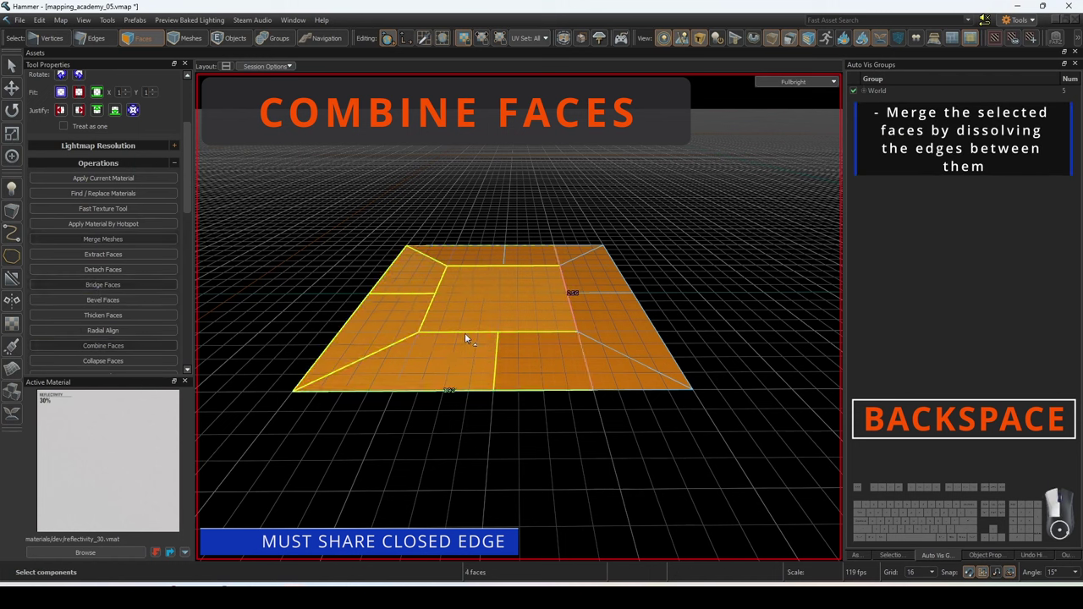
key("BackSpace")
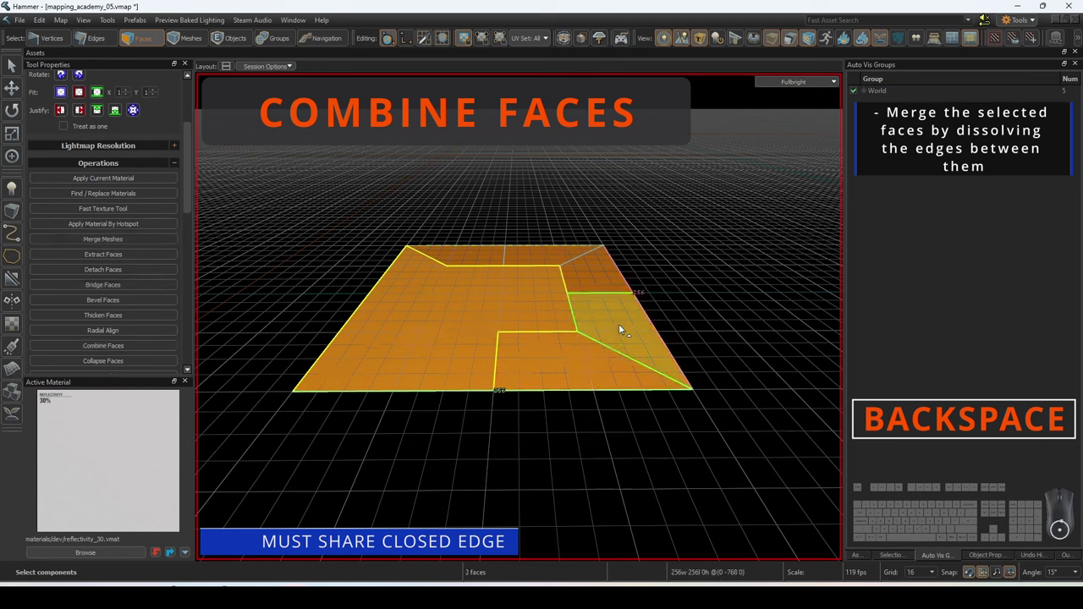
- Add the plane's remaining right and back outer faces to the selection and combine them with the merged face
left_click(618, 327, "ctrl")
left_click(523, 268, "ctrl")
key("BackSpace")
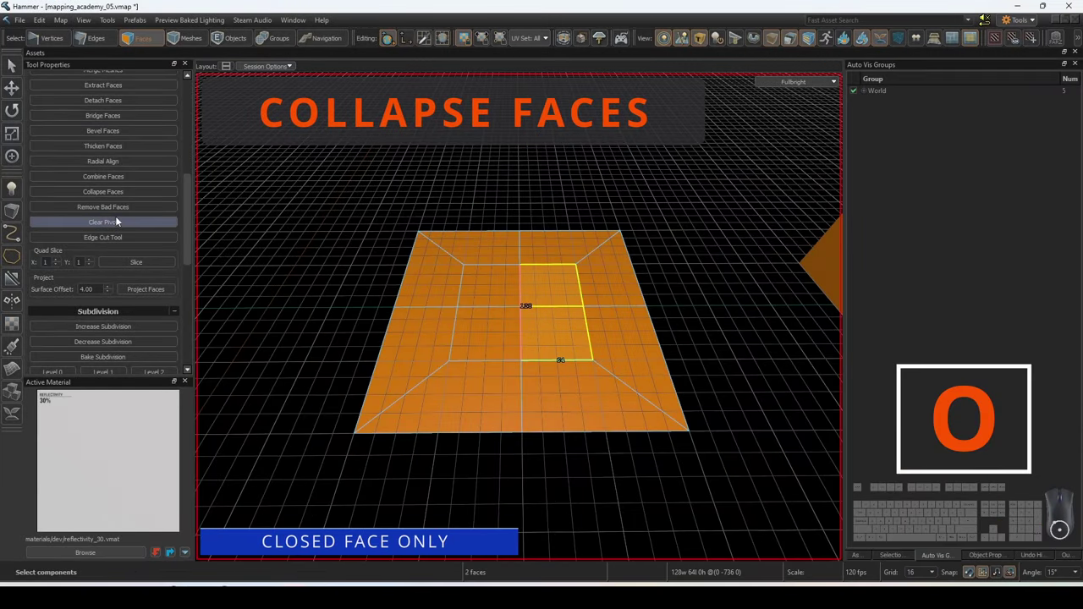
- Collapse the two selected inner faces of the divided plane into a single vertex, and collapse further neighbouring faces
left_click(115, 193)
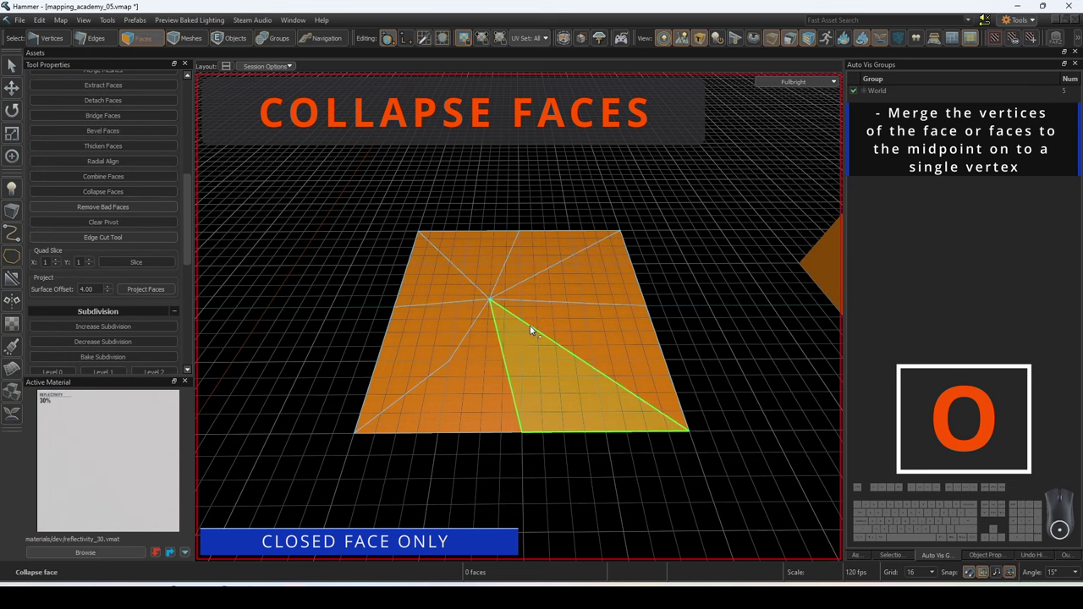
key("o")
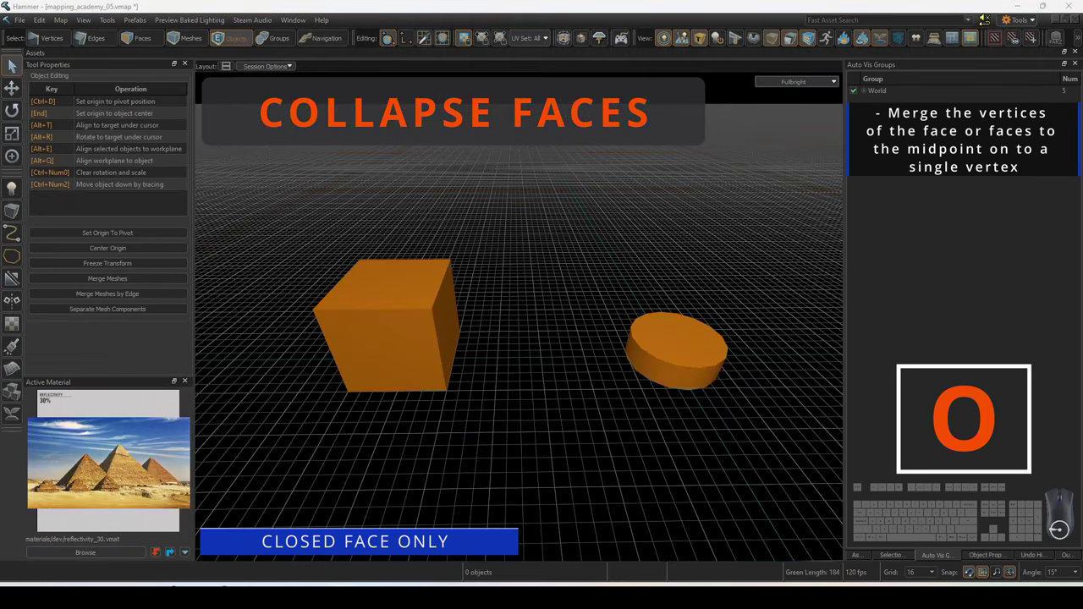
- Collapse the cube's top face to make a pyramid and the short cylinder's top face to make a cone
left_click(379, 278)
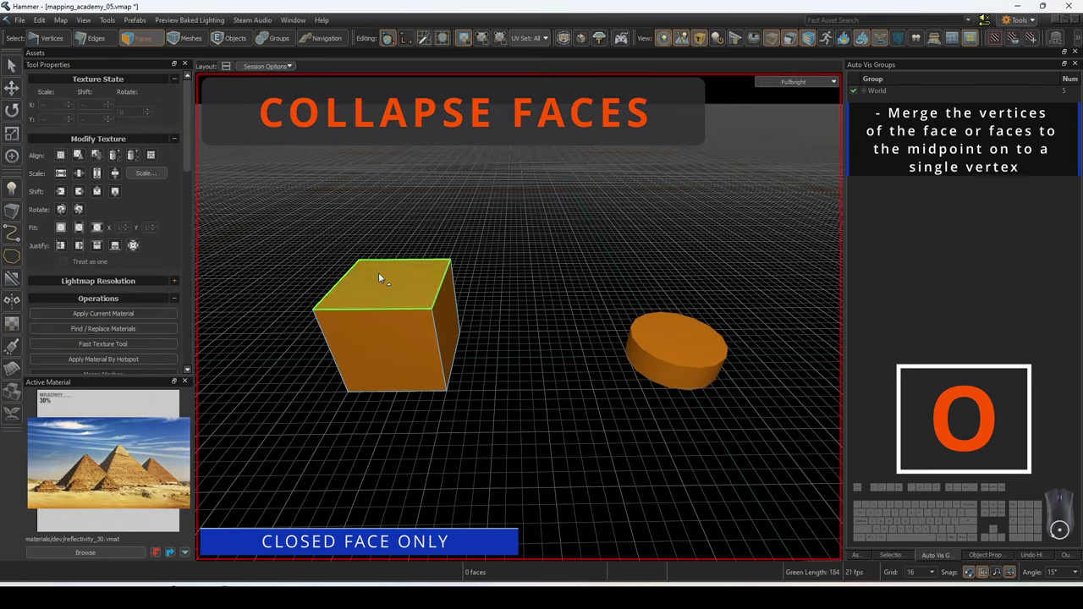
scroll(133, 250, "down", 3)
scroll(133, 251, "down", 2)
left_click(108, 329)
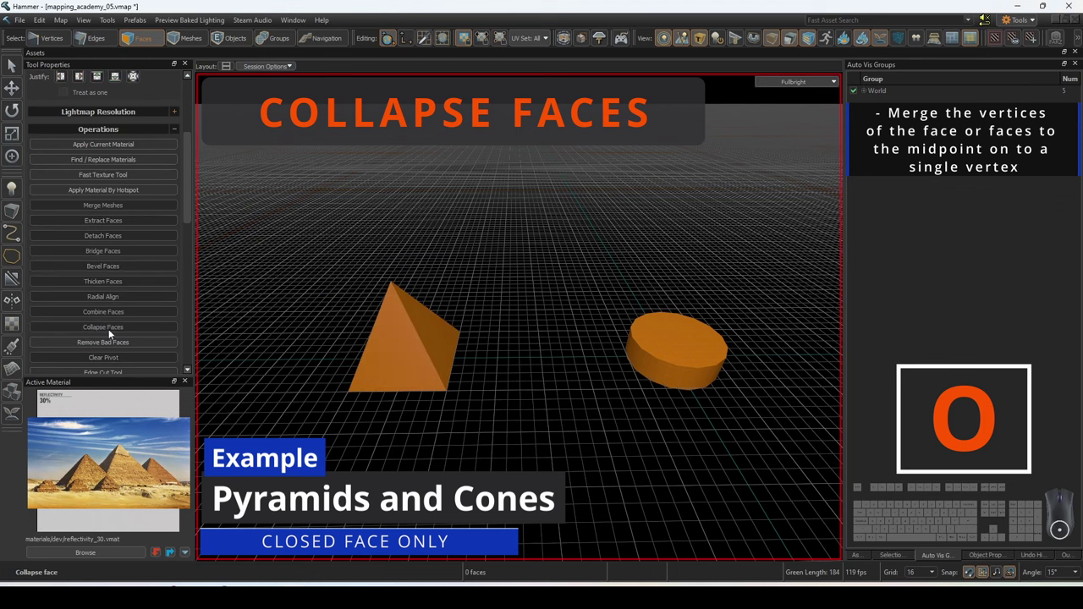
left_click(657, 338)
left_click(103, 328)
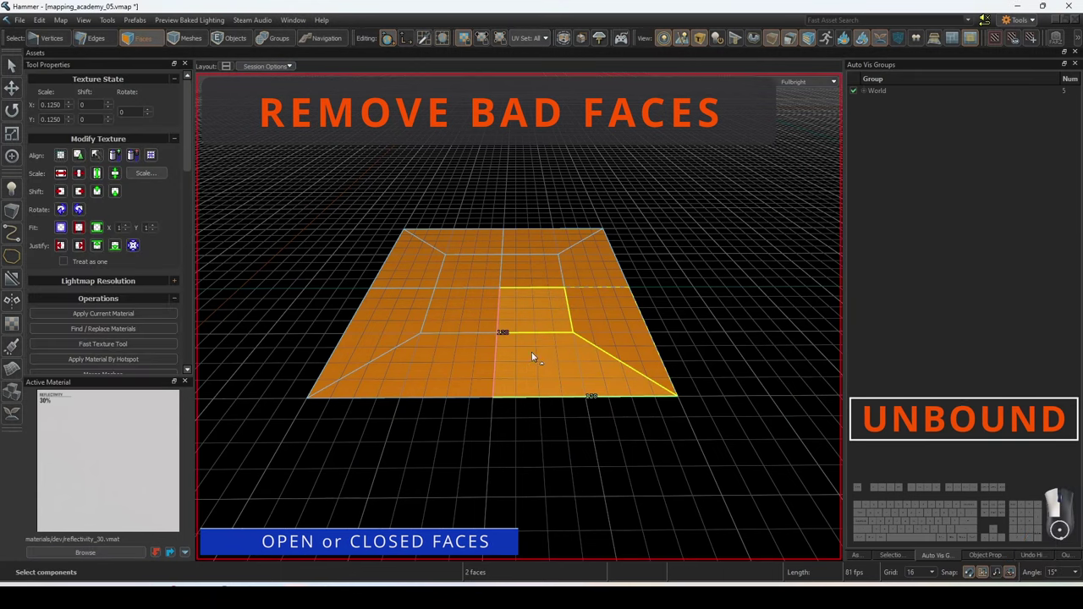
- Add the plane's front-left face to the selection and move the selected faces' vertices to the furthest vertex to create bad faces
left_click(439, 366, "ctrl")
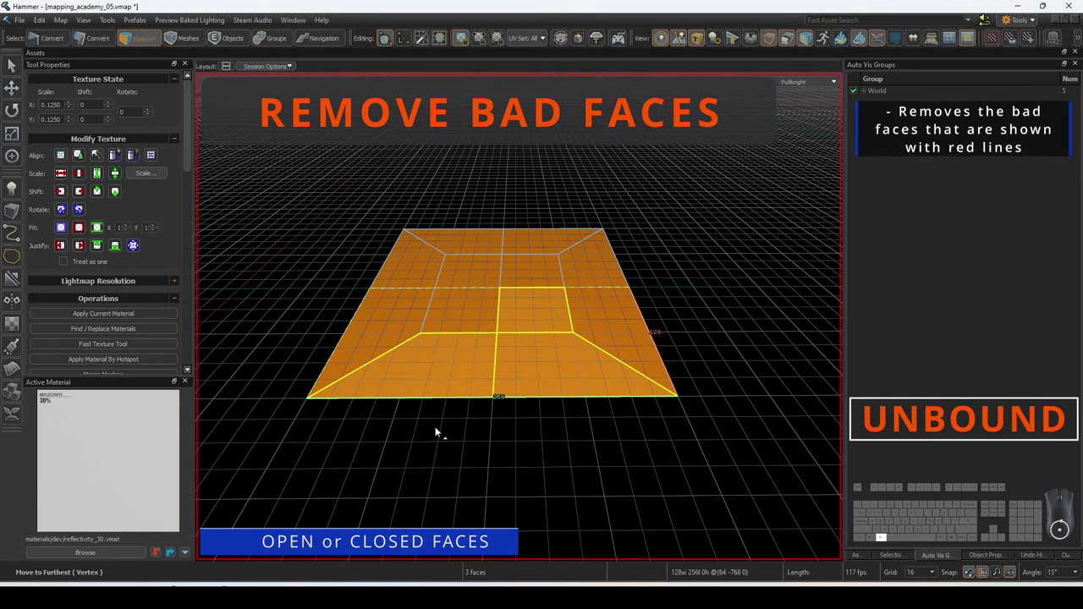
key("Delete")
left_click(575, 428)
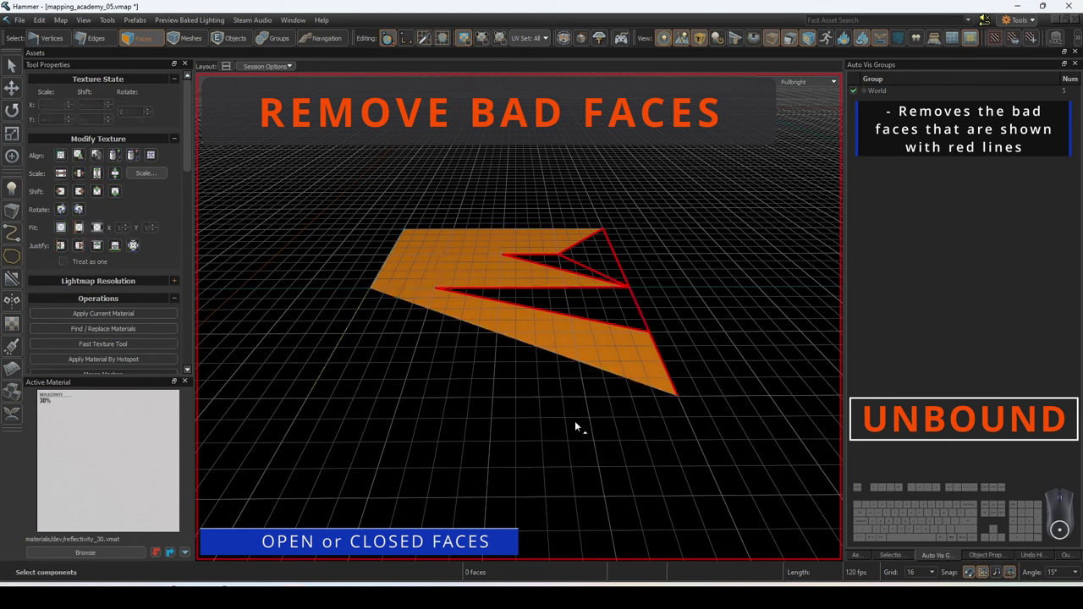
- Select all contiguous faces of the distorted plane and remove its bad faces
double_click(526, 240)
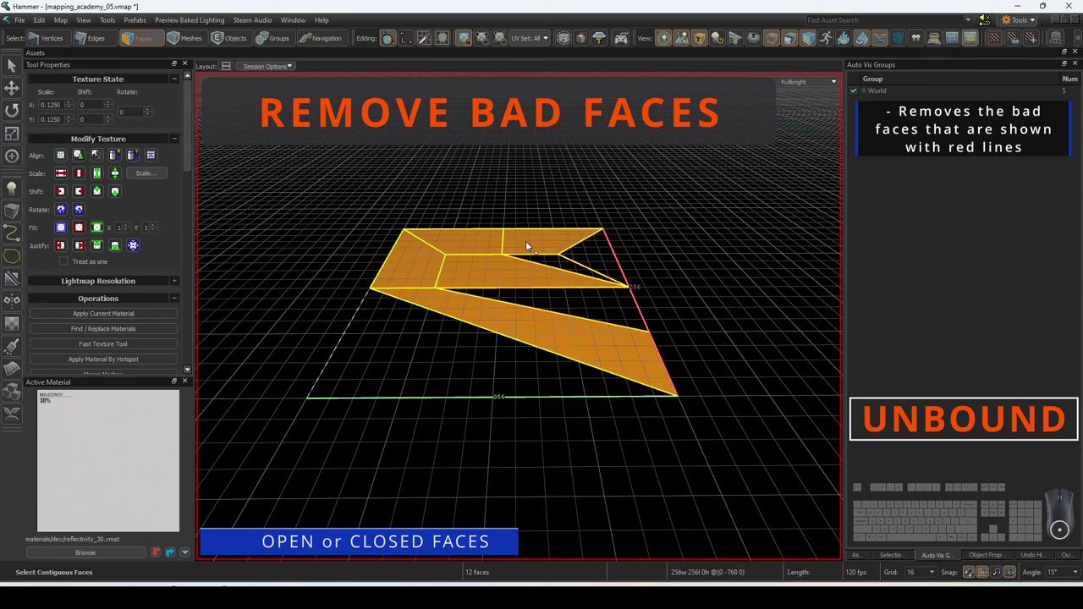
scroll(144, 305, "down", 5)
scroll(138, 312, "down", 3)
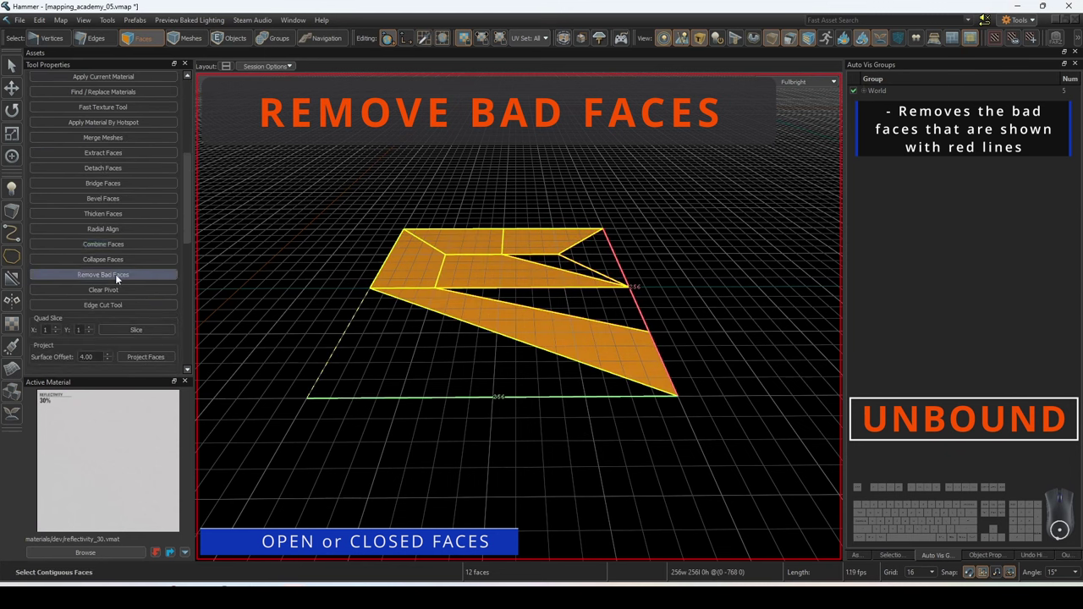
left_click(298, 233)
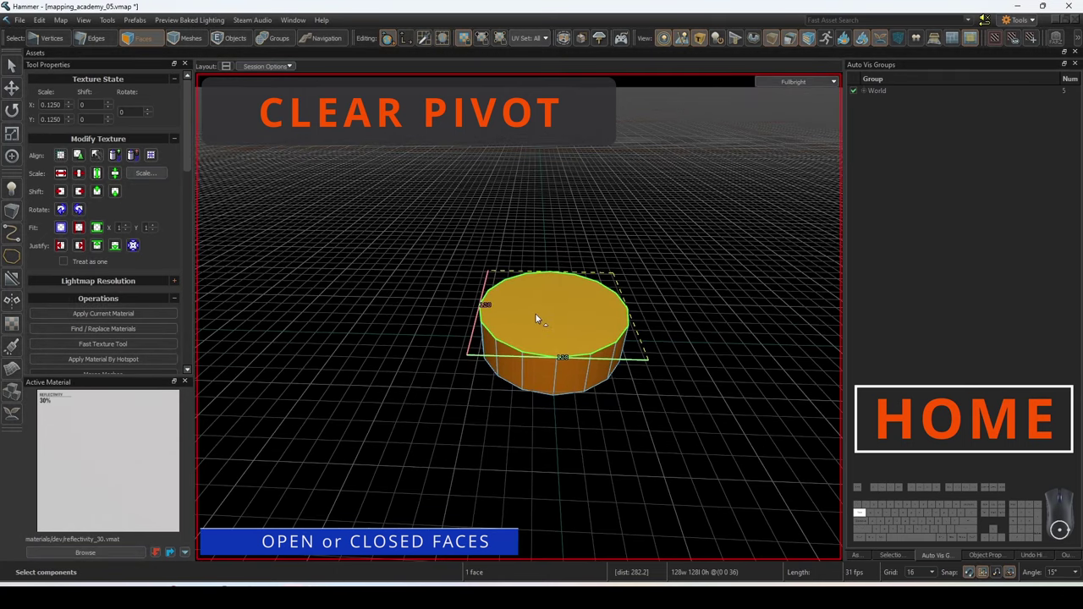
- Place the pivot beside the short cylinder and extrude its top face by rotating it around that pivot into a curved tube
left_click(460, 313)
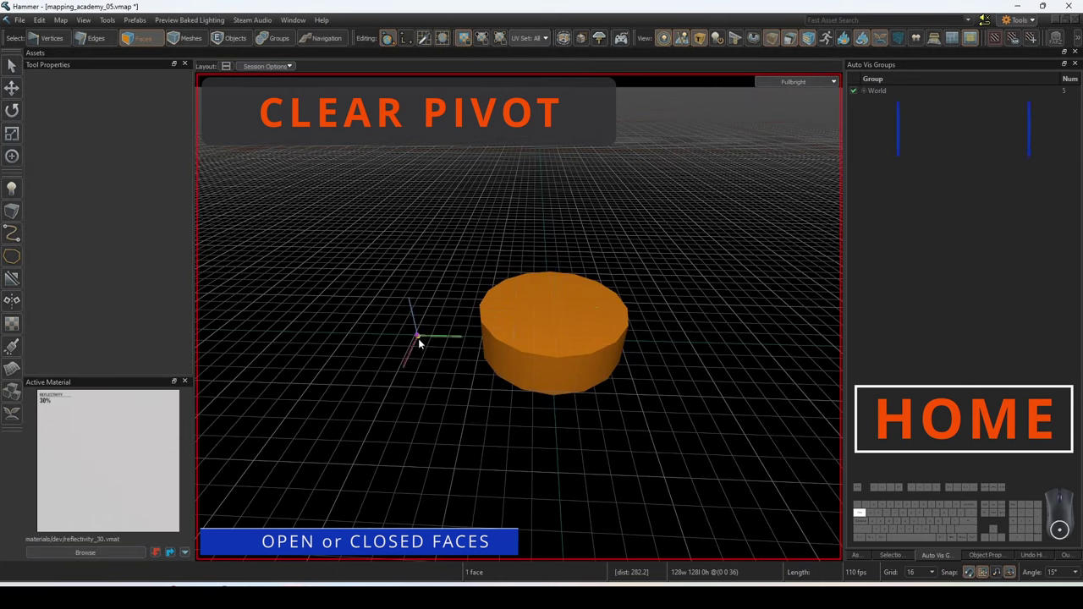
key("e")
left_click_drag(435, 343, 448, 306)
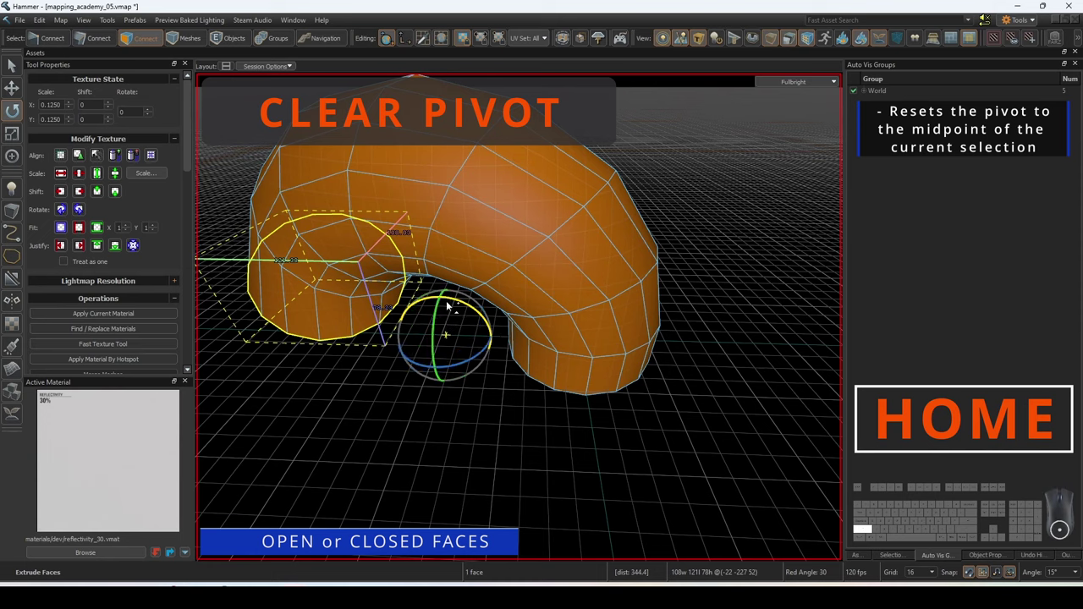
- Clear the pivot of the curved tube's selected end face so it returns to the selection's midpoint
right_click_drag(448, 306, 397, 307)
scroll(85, 318, "down", 8)
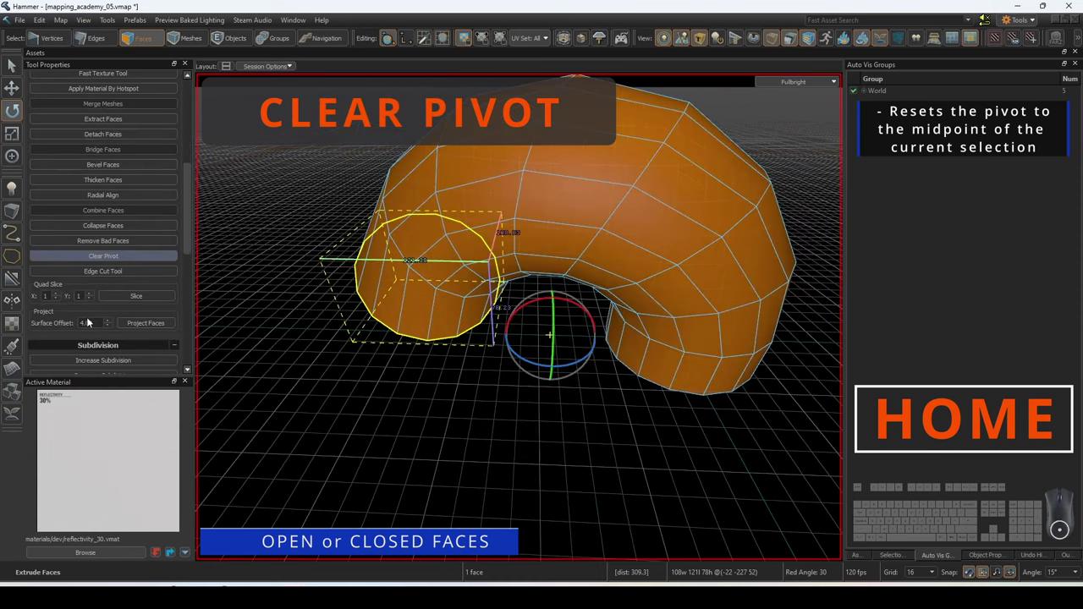
left_click(103, 257)
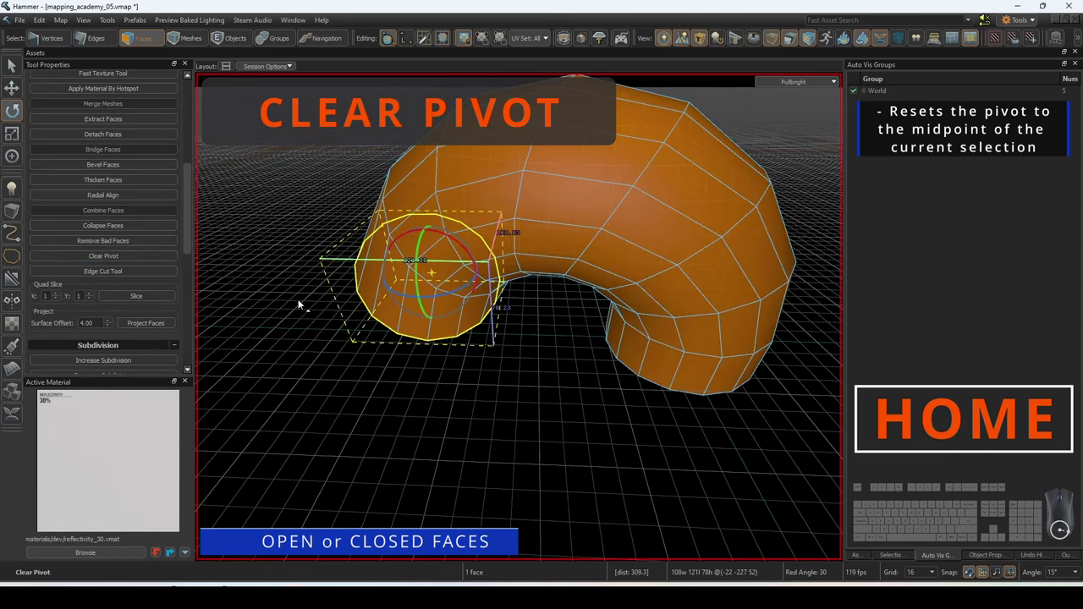
right_click_drag(299, 305, 245, 309)
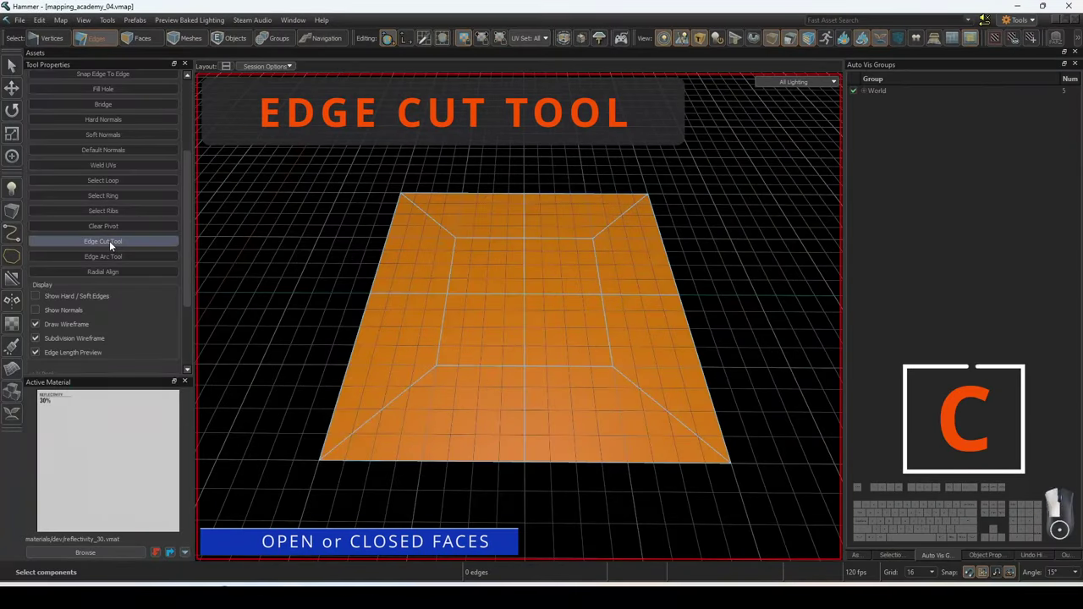
- Make a stepped, grid-snapped cut along the plane's near edge with the Edge Cut tool and select the face below it
left_click(103, 241)
scroll(578, 432, "up", 3)
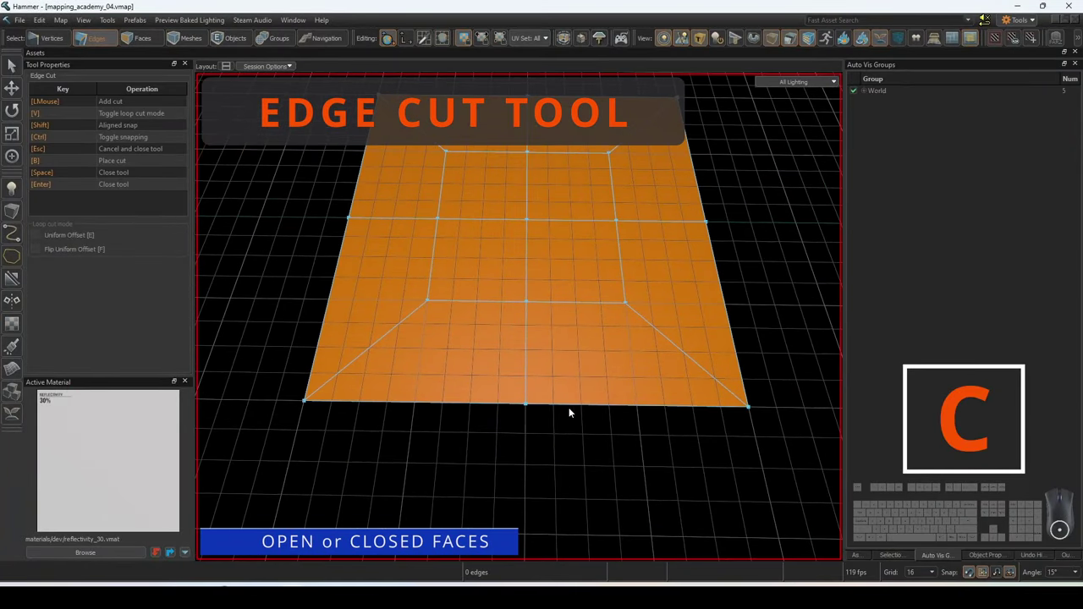
left_click(577, 325)
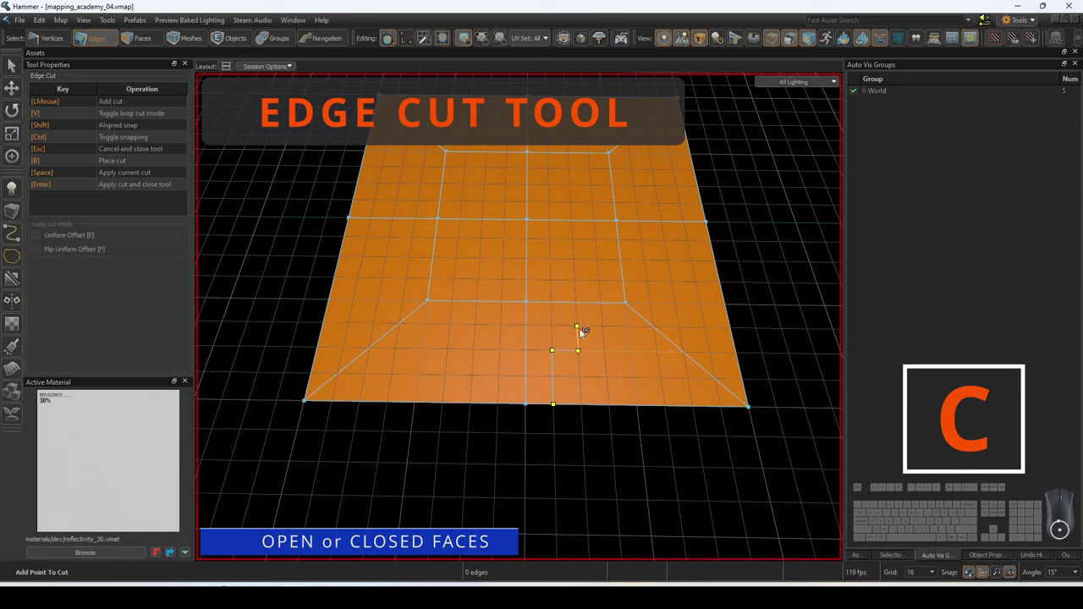
left_click(602, 326)
left_click(603, 351)
left_click(633, 379)
left_click(631, 354)
left_click(676, 356)
key("Return")
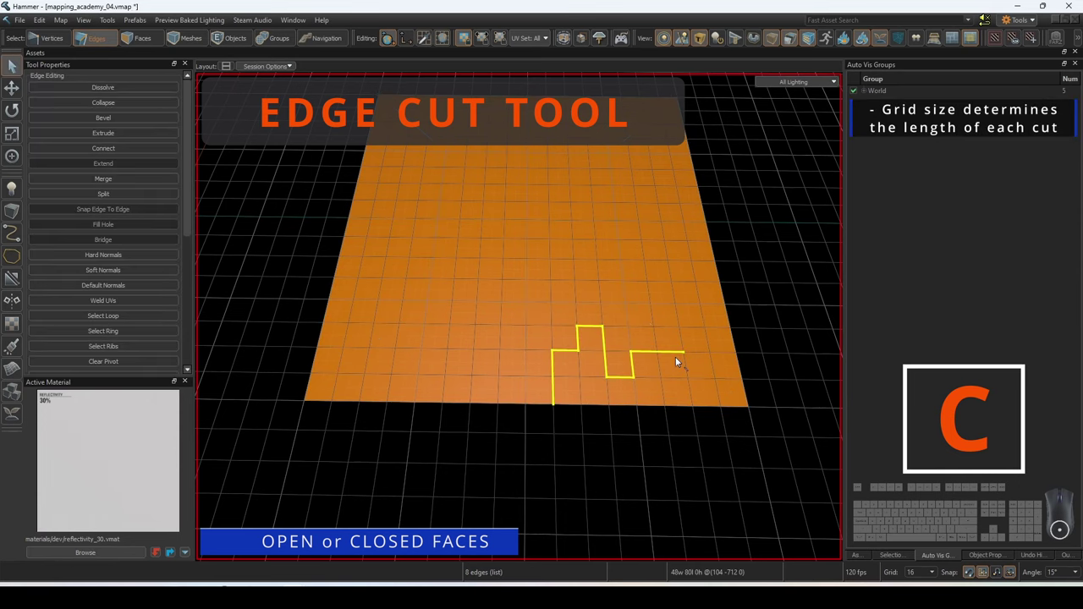
key("3")
left_click(606, 381)
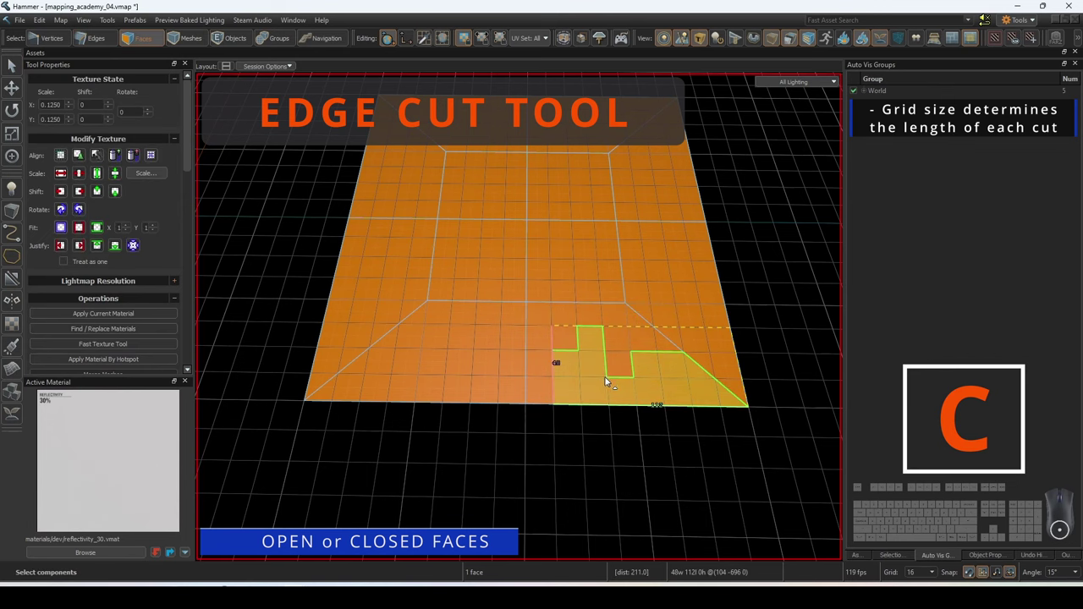
- Place an edge cut across the other plane from its near edge towards its far edge
key("2")
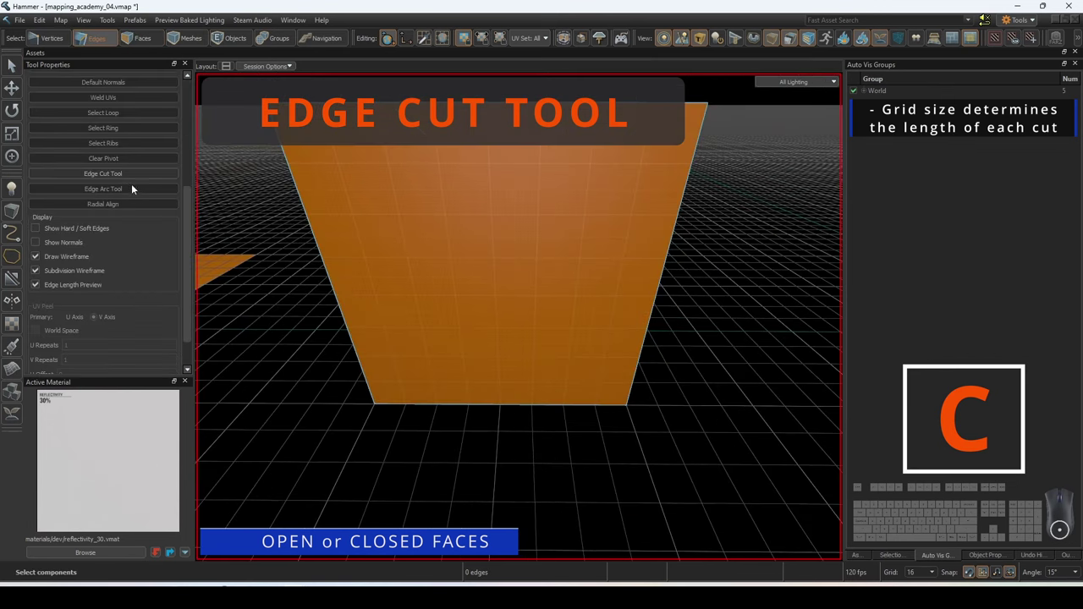
left_click(129, 174)
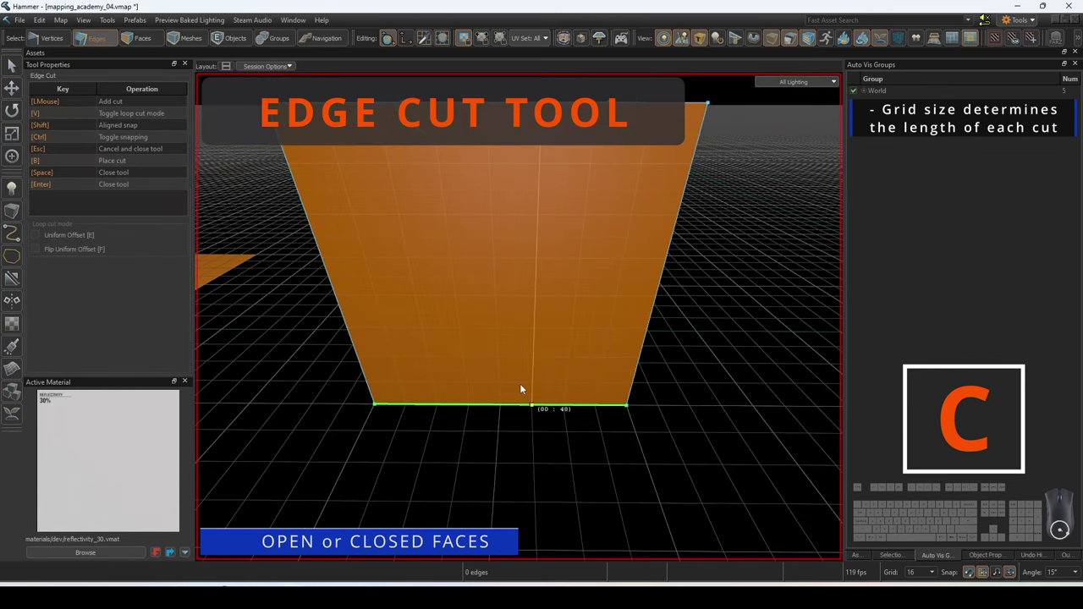
left_click(474, 362)
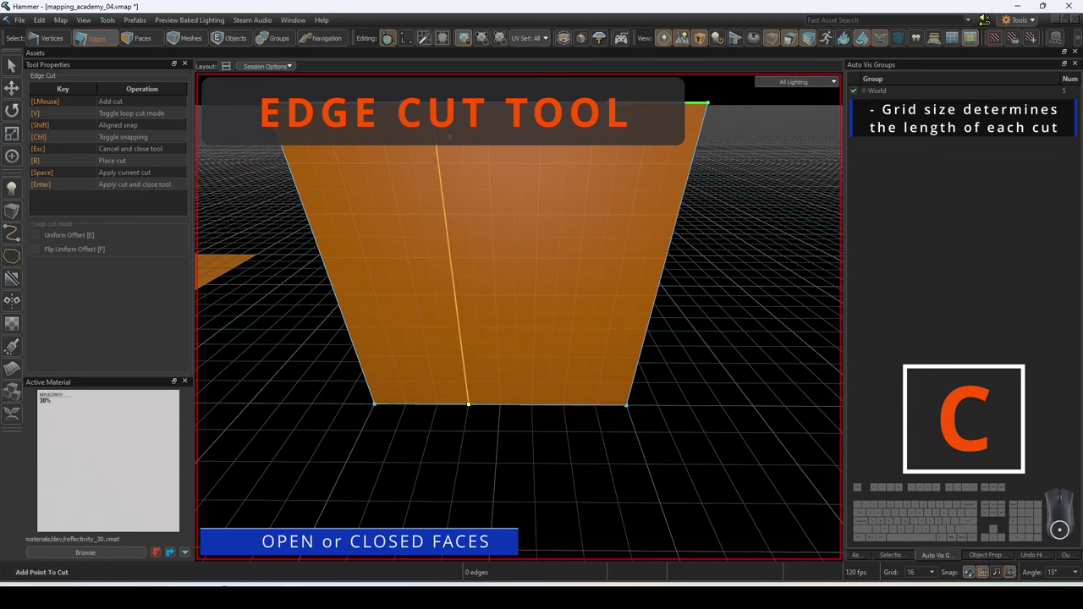
left_click(448, 148)
key("Return")
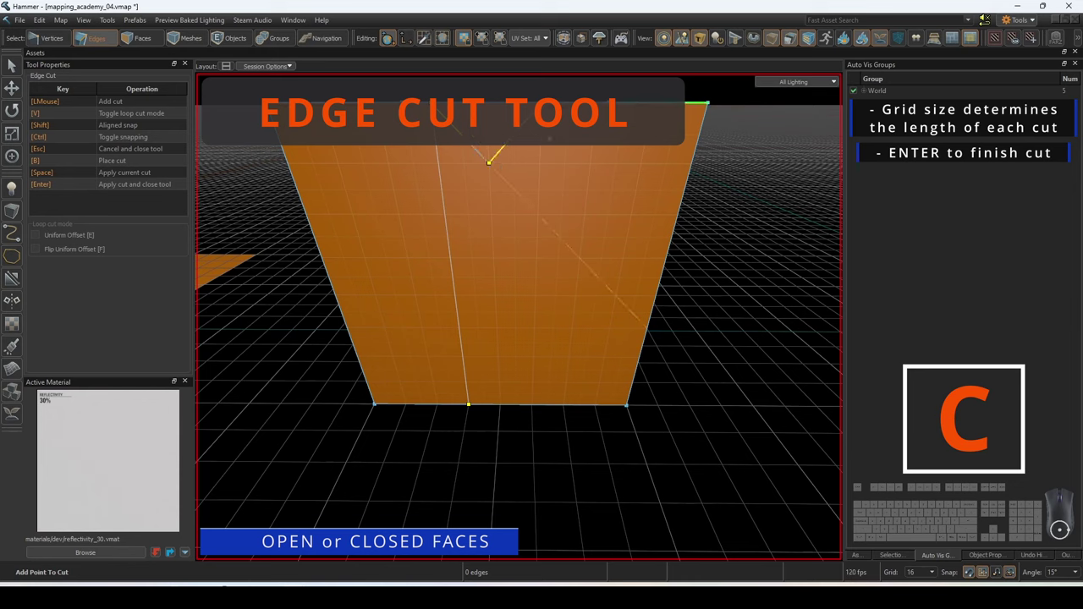
- Add a zigzag cut to the plane beside the first cut and apply it
left_click(536, 293)
left_click(622, 258)
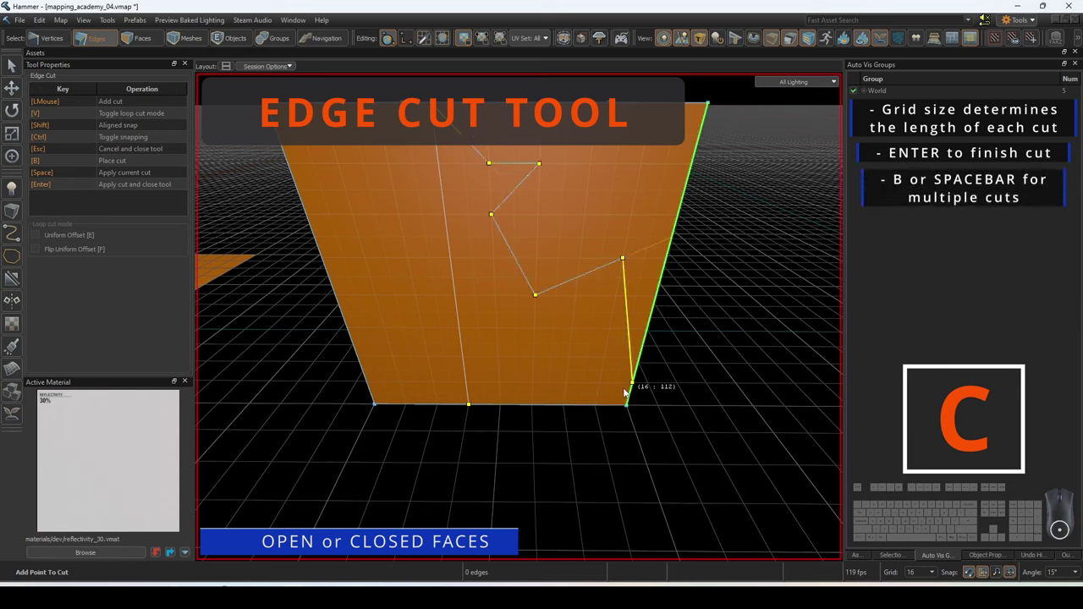
left_click(598, 383)
left_click(516, 322)
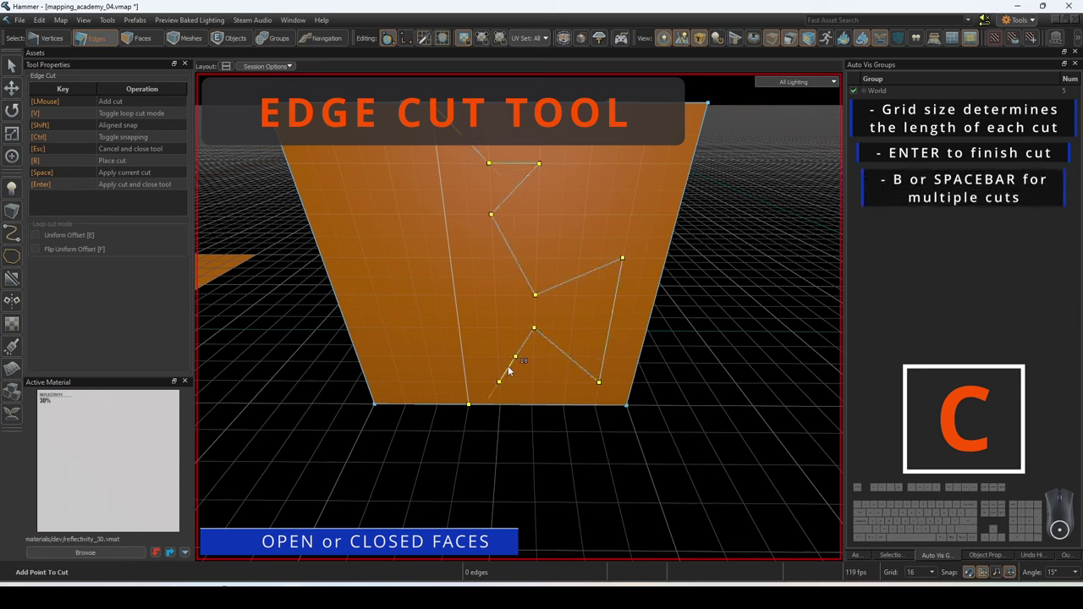
key("Return")
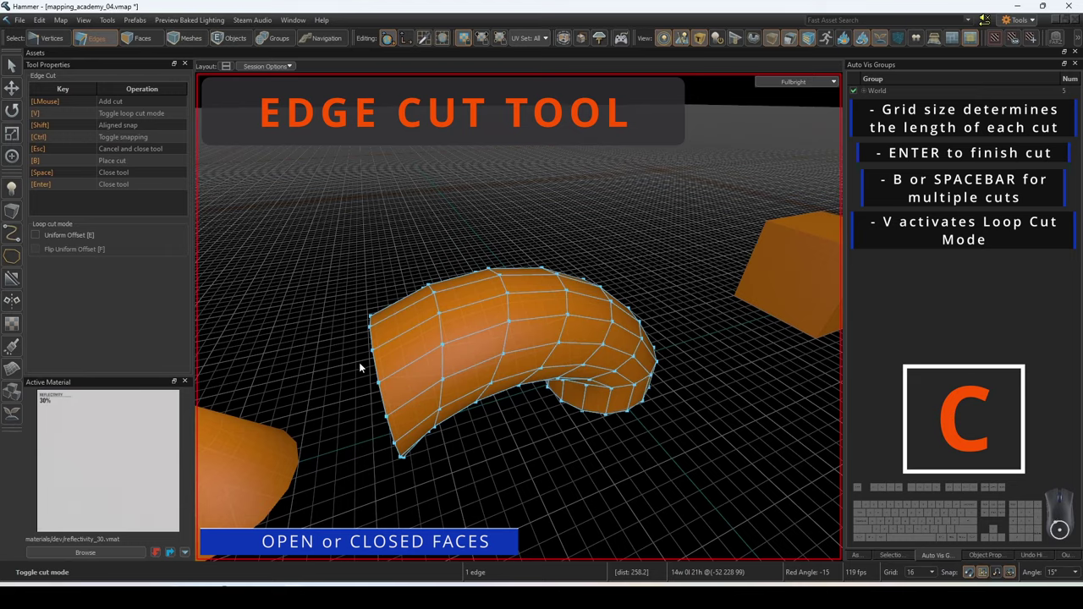
- Place loop cuts along and around the curved tube using the Edge Cut tool's loop cut mode
right_click_drag(375, 362, 375, 360)
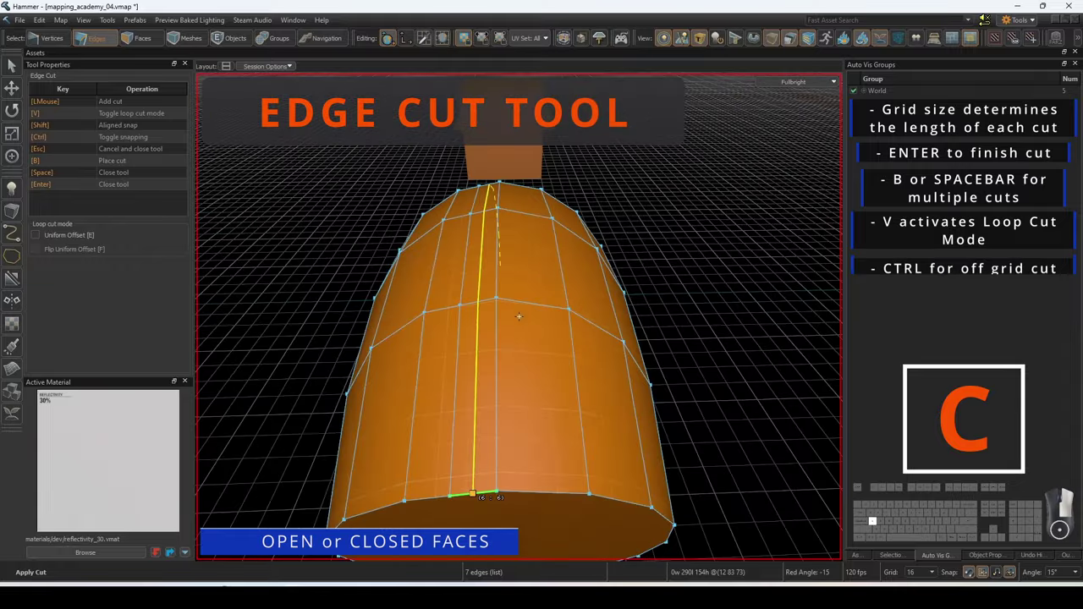
right_click_drag(519, 317, 545, 315)
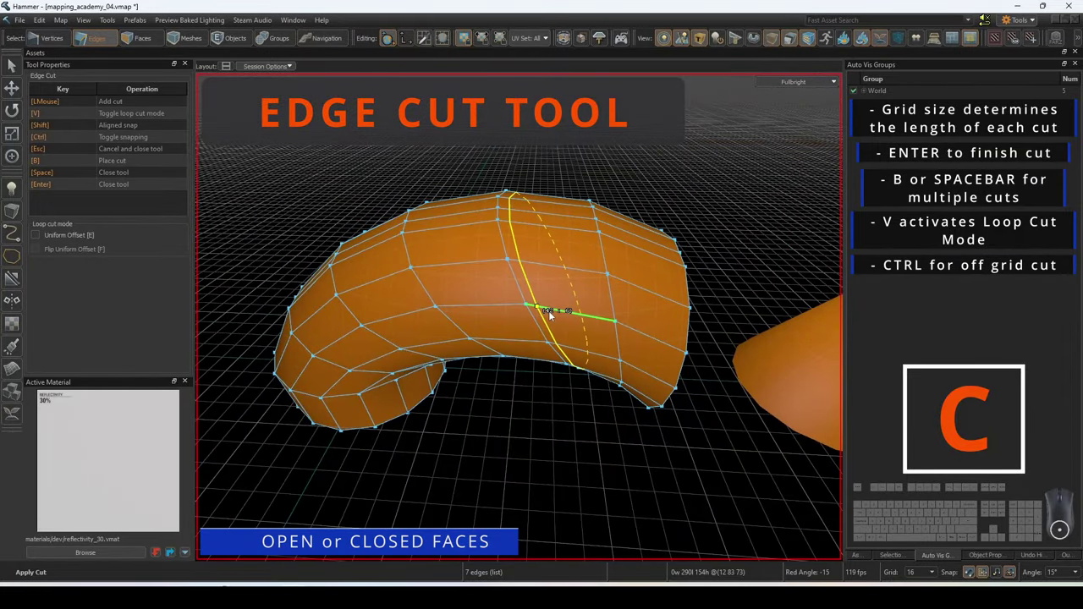
left_click(469, 308)
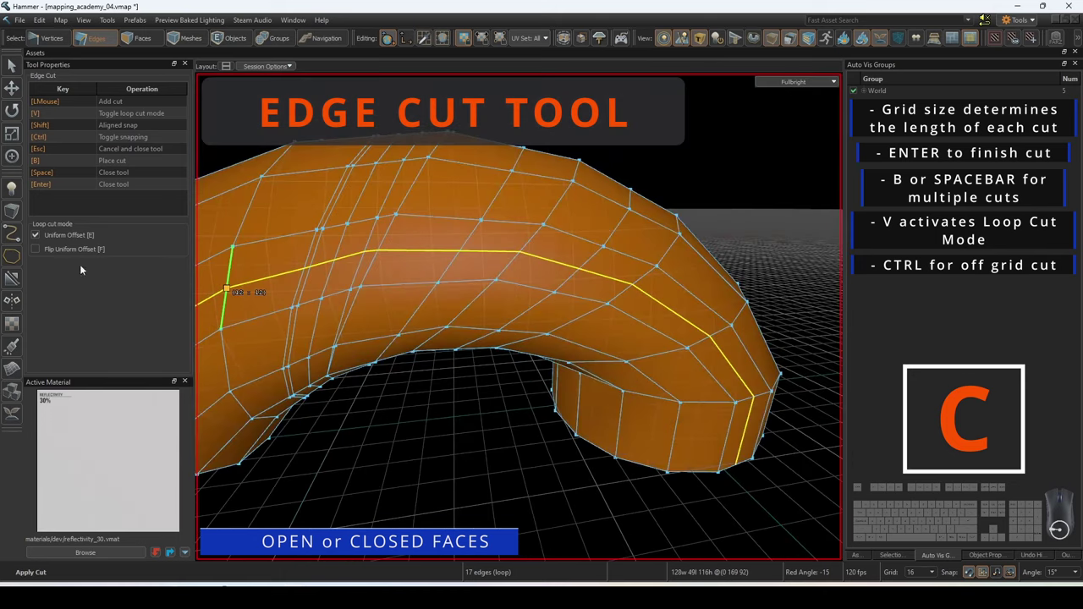
- Add uniform-offset loop cuts around the tube's middle, one with the offset flipped and one with it unflipped
left_click(74, 251)
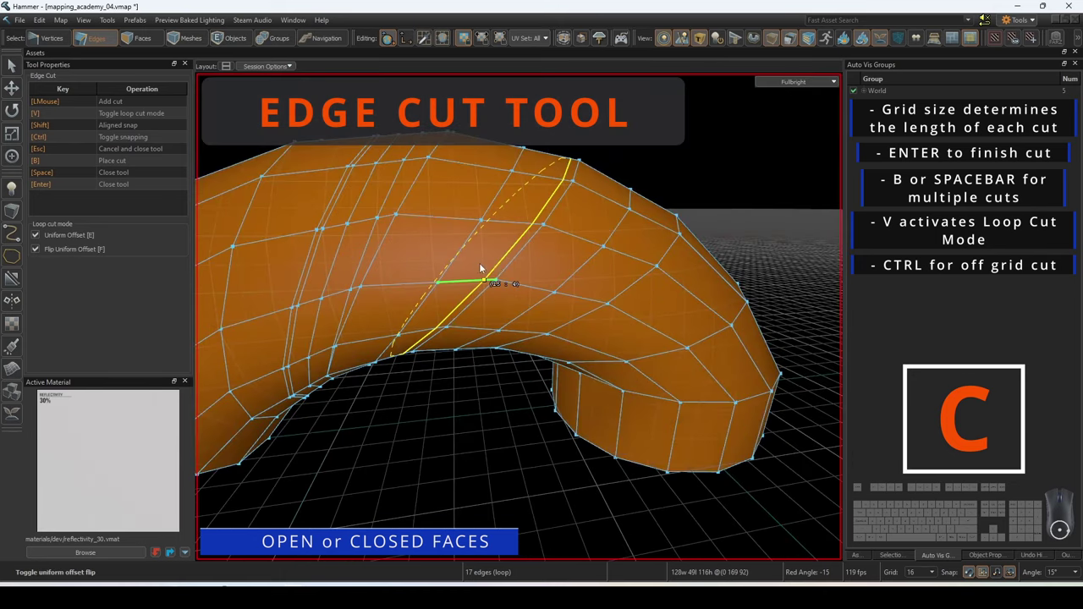
left_click(109, 250)
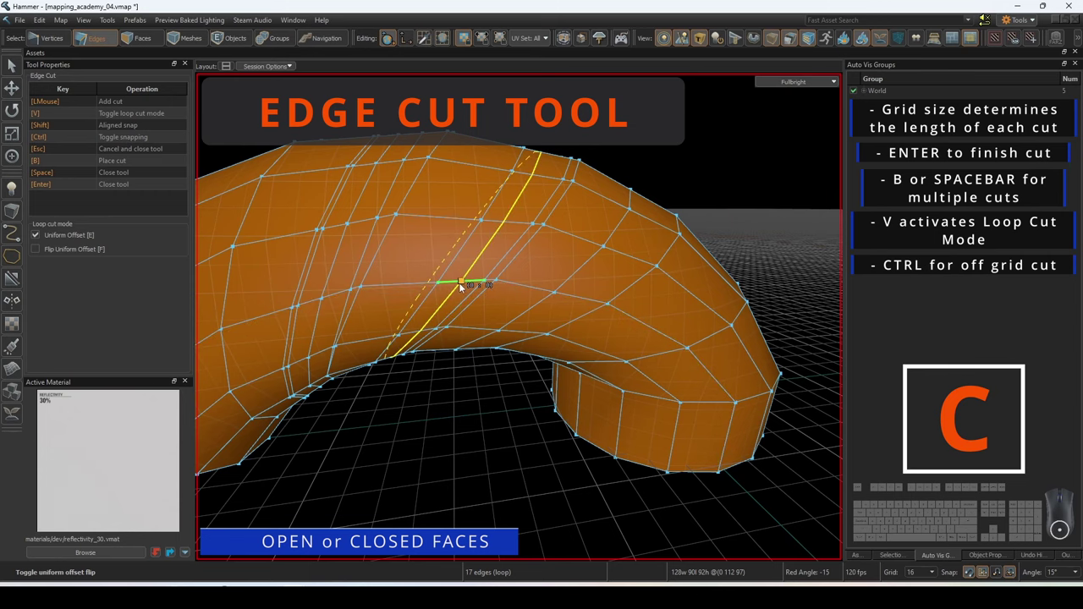
left_click(459, 283)
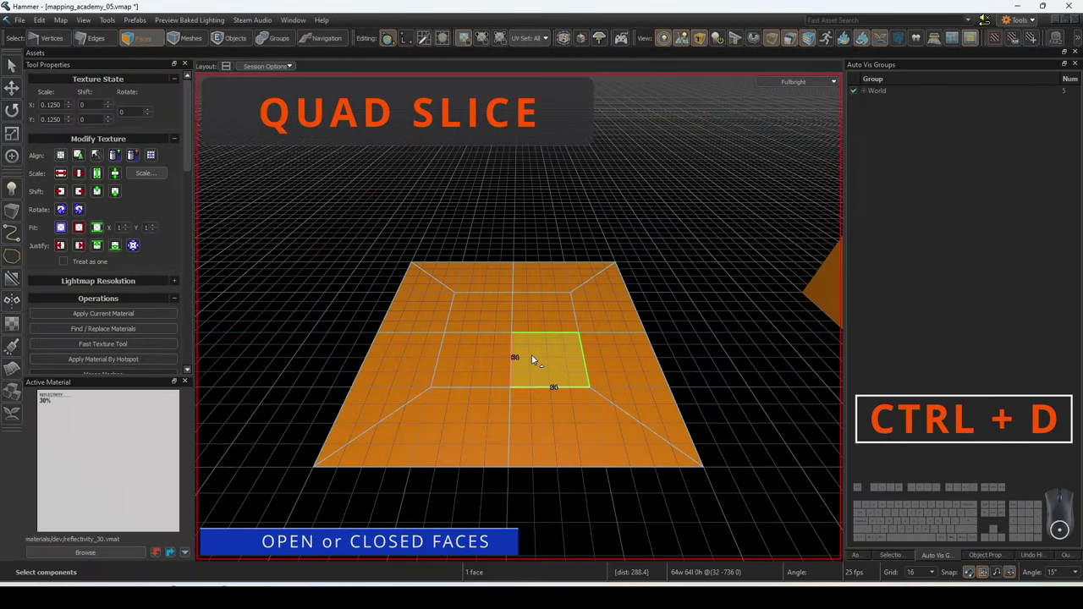
- Quad-slice the plane's selected inner face with X 1 and Y 1, repeating the slice for a finer grid
scroll(119, 286, "down", 10)
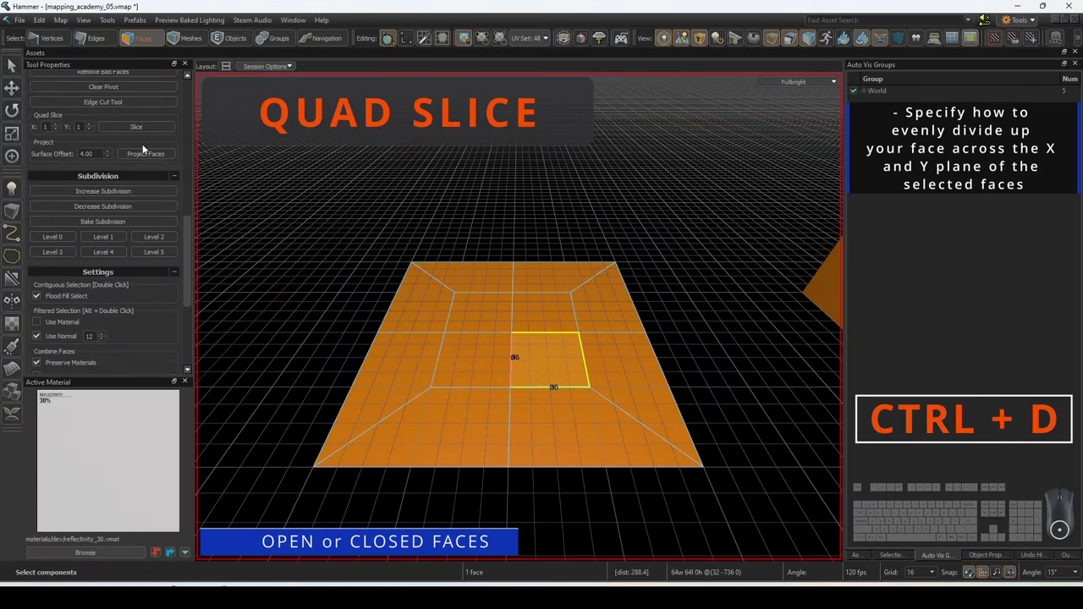
key("w")
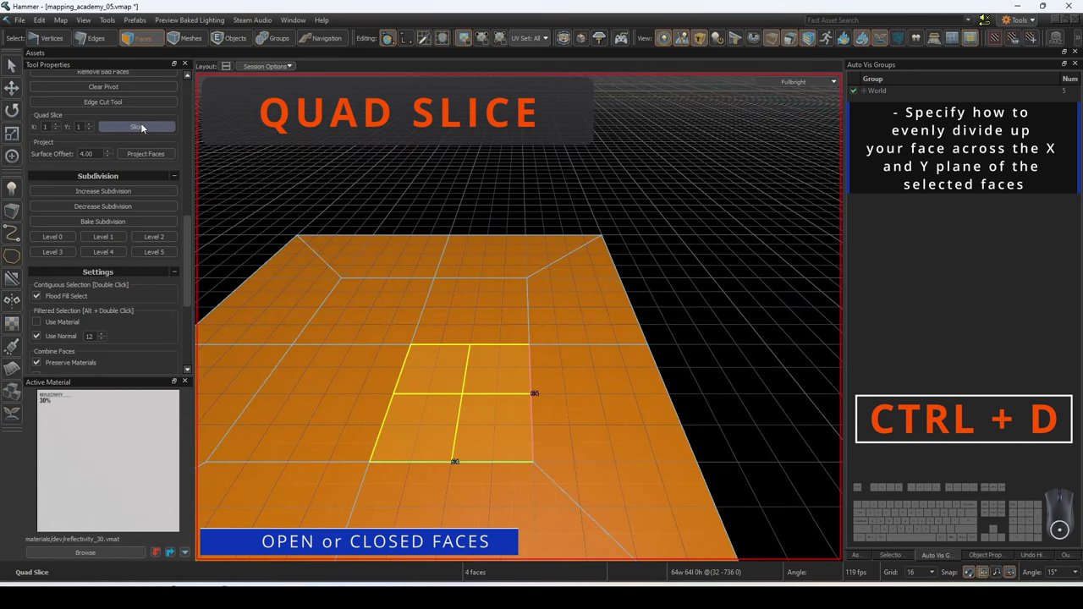
left_click(141, 127)
- Select the neighbouring inner face and quad-slice it with X 2 and Y 2
left_click(339, 390)
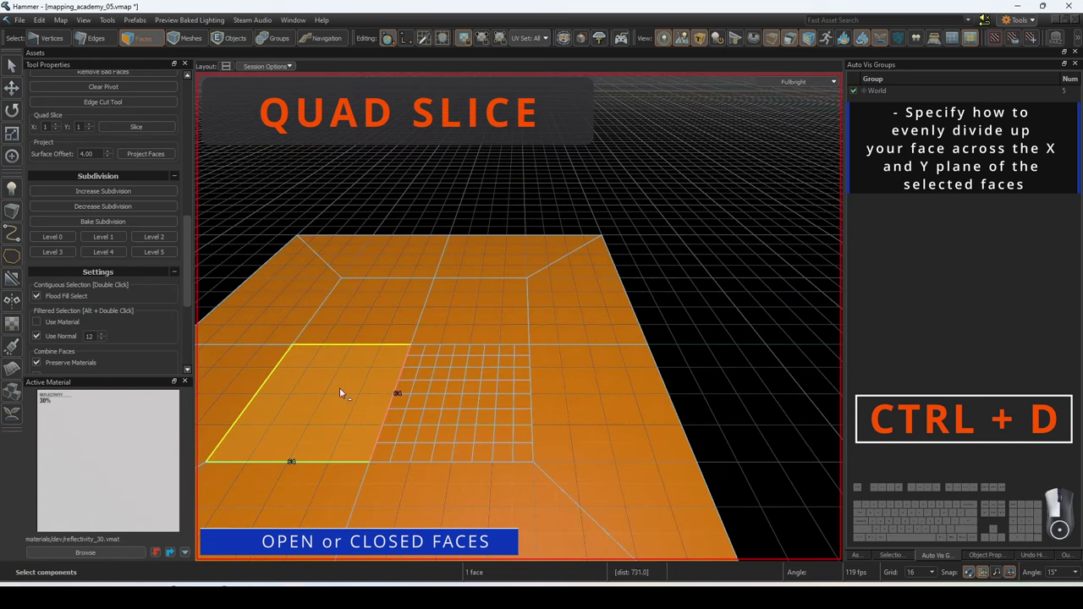
left_click(88, 124)
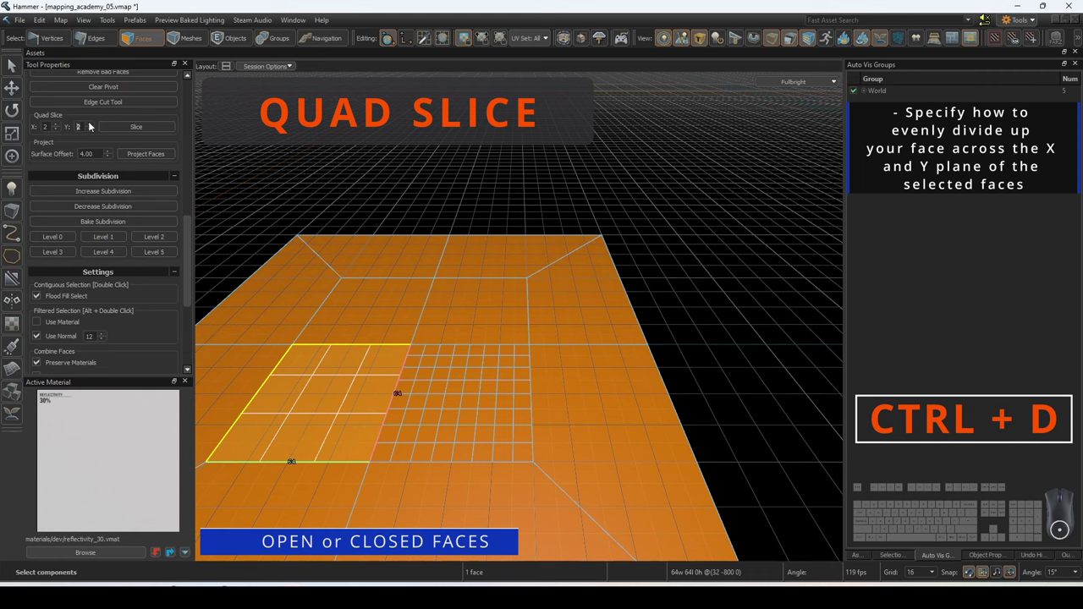
left_click(129, 124)
left_click(442, 259)
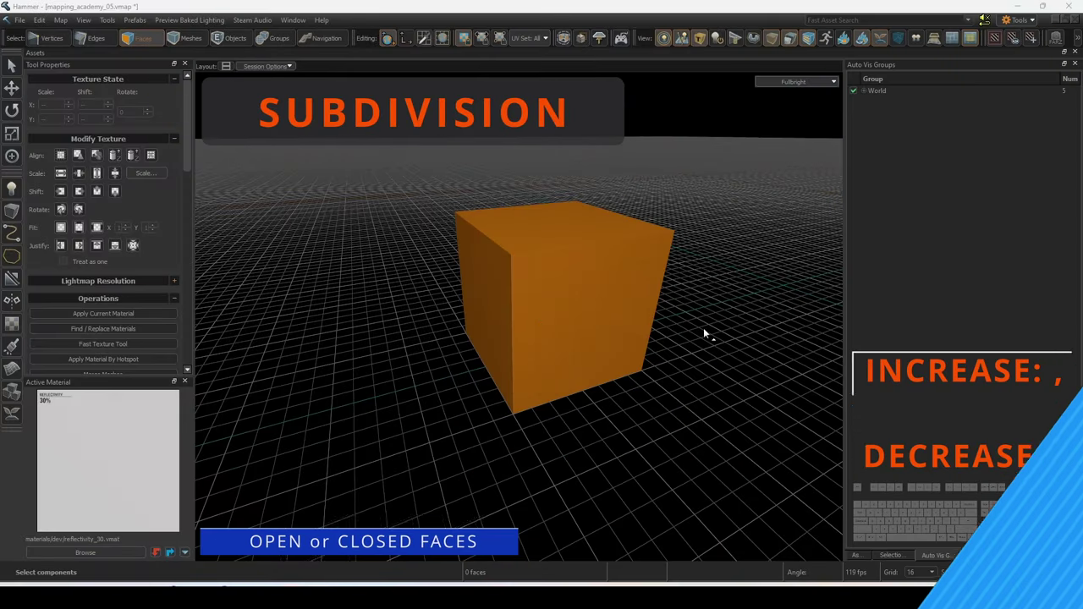
- Increase the subdivision of the cube's front face several times, then decrease it to a four-by-four grid
left_click(565, 317)
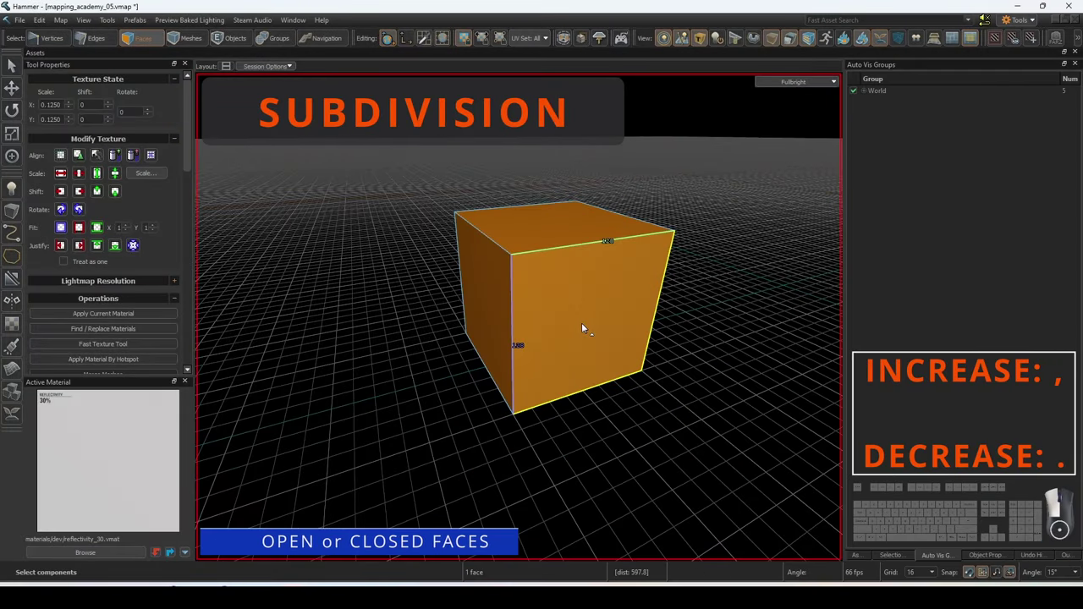
scroll(71, 237, "down", 10)
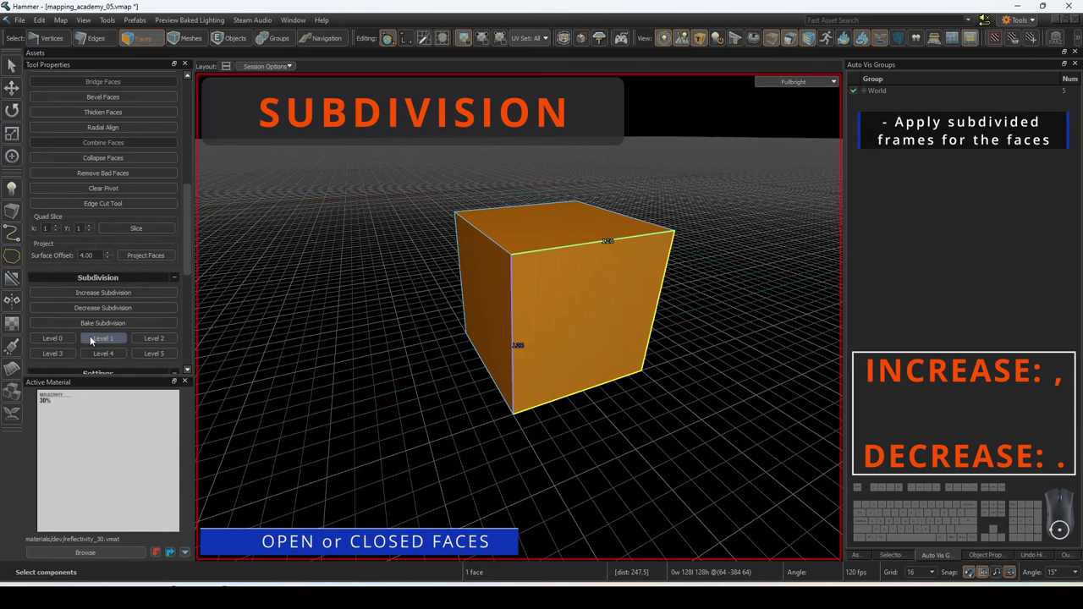
left_click(119, 293)
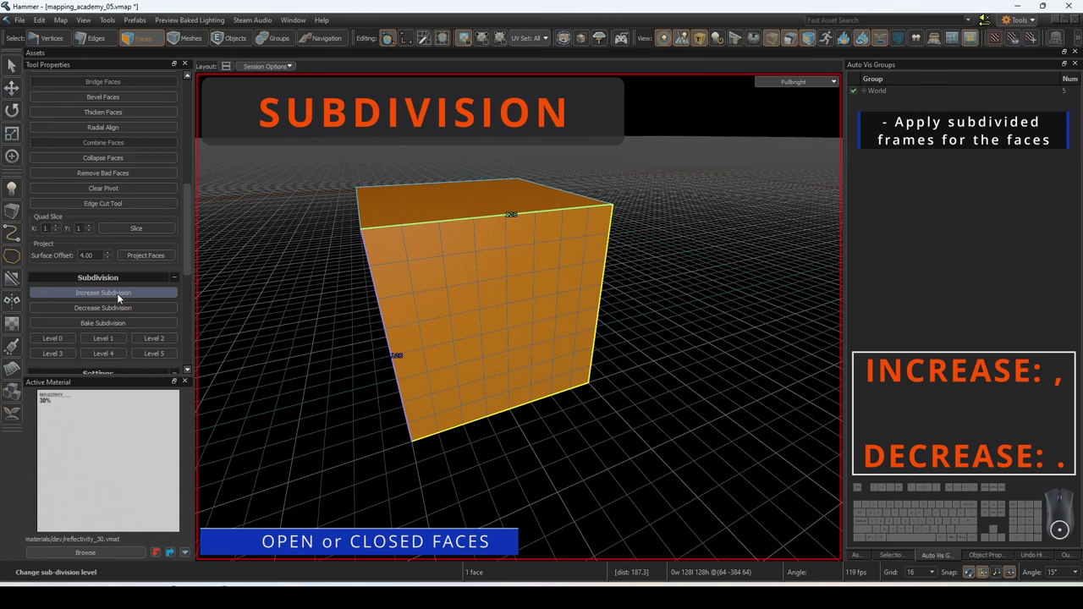
left_click(126, 309)
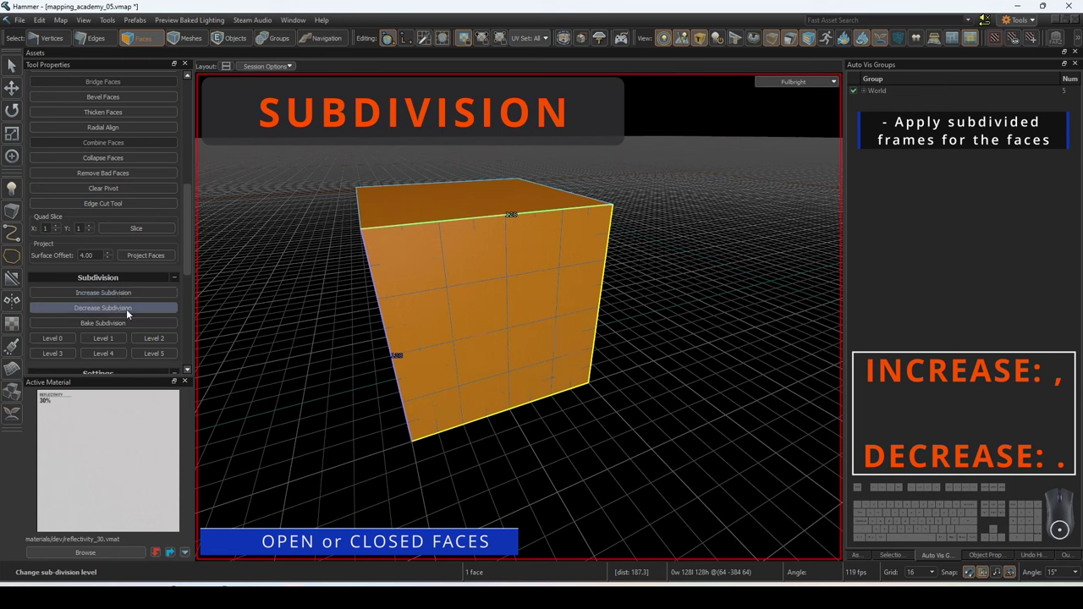
- Try the preset subdivision levels 0 and 1 on the cube's front face and step the level with the subdivision commands
scroll(126, 310, "down", 1)
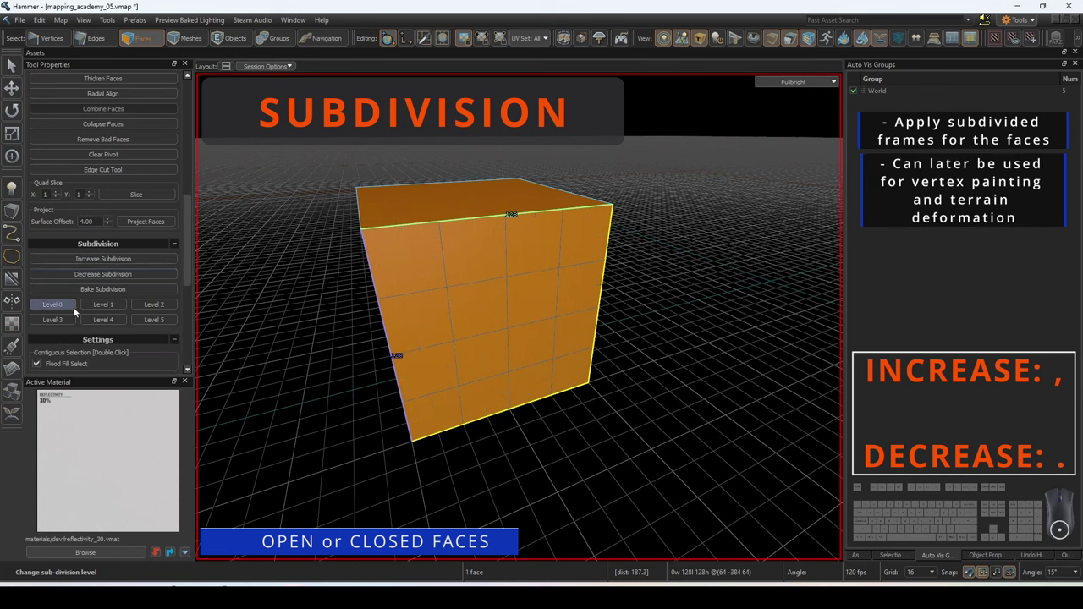
left_click(72, 307)
left_click(105, 306)
key(".")
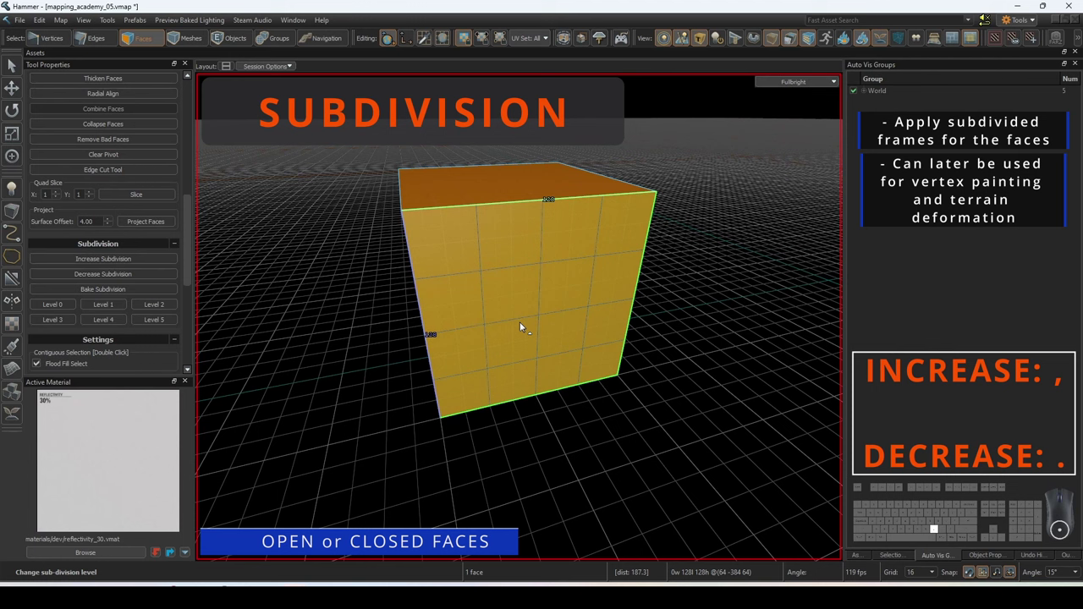
- Increase the front face's subdivision to a sixteen-by-sixteen grid and bake it into separate faces
key("comma")
key("comma")
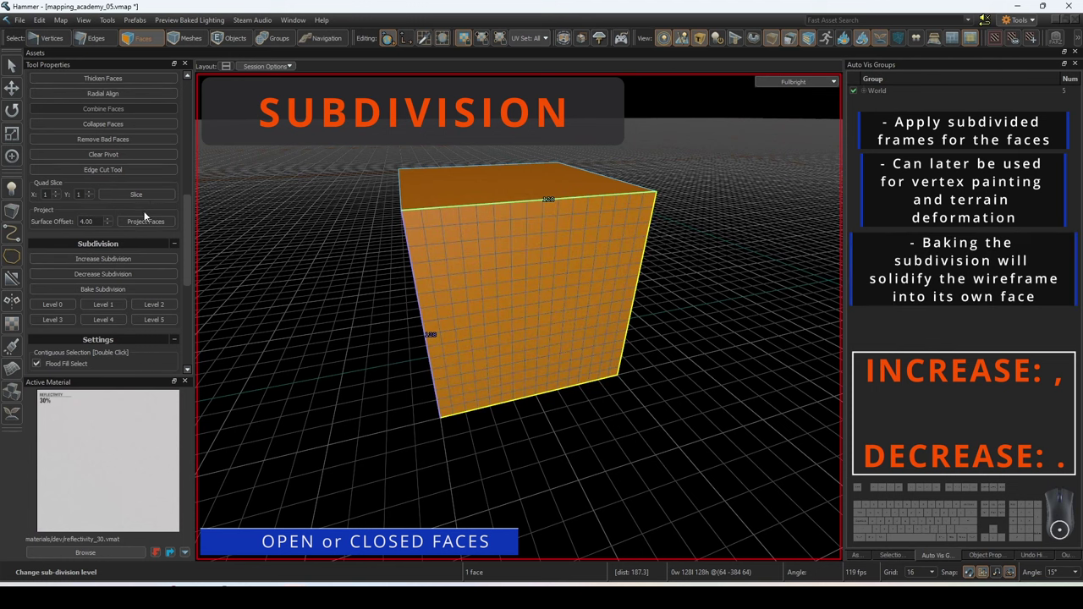
left_click(138, 290)
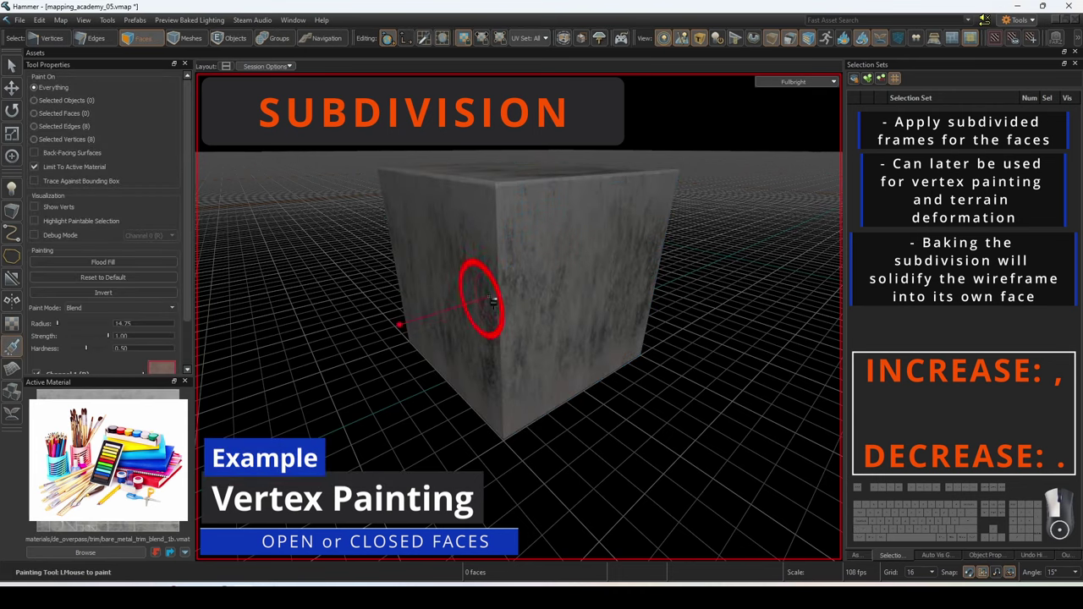
- Vertex-paint the metal cube in Blend mode, covering a side-face corner and adding a curved stroke on the front with a smaller brush
mouse_move(476, 290)
left_mouse_down()
mouse_move(489, 213)
mouse_move(431, 197)
left_mouse_up()
key(".")
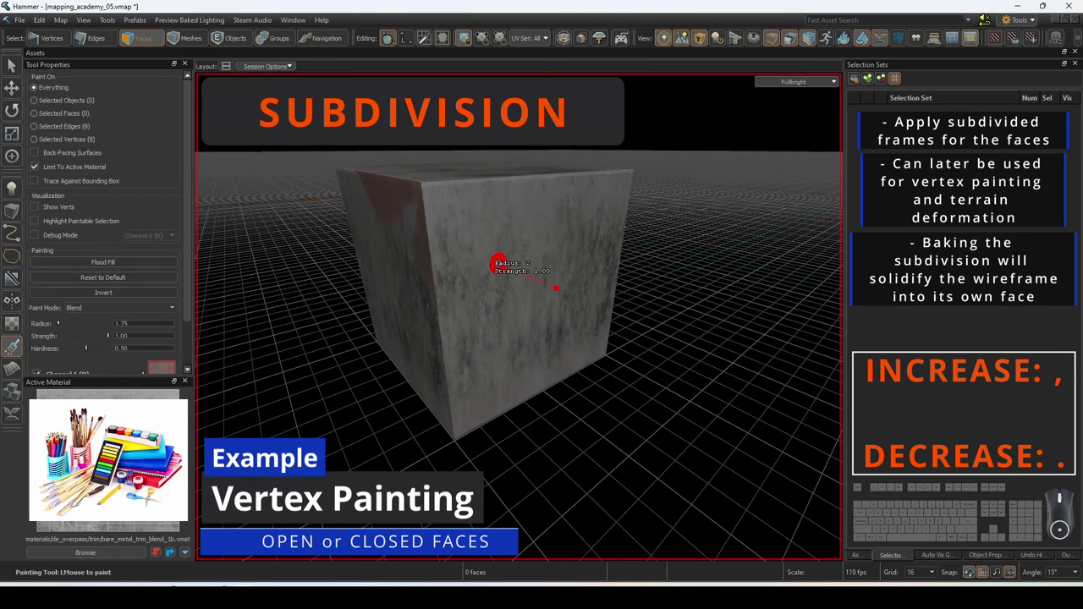
mouse_move(529, 243)
left_mouse_down()
mouse_move(491, 231)
mouse_move(458, 286)
left_mouse_up()
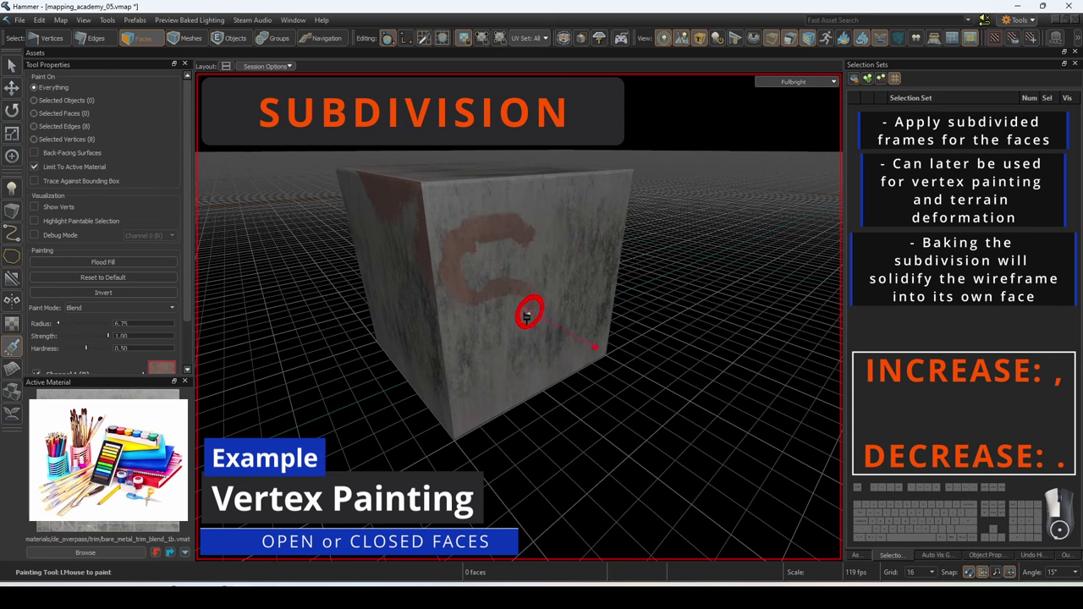
- Sculpt the grass-textured cube with the displacement tool, using a radius of about 15 and a strength of 50
key("q")
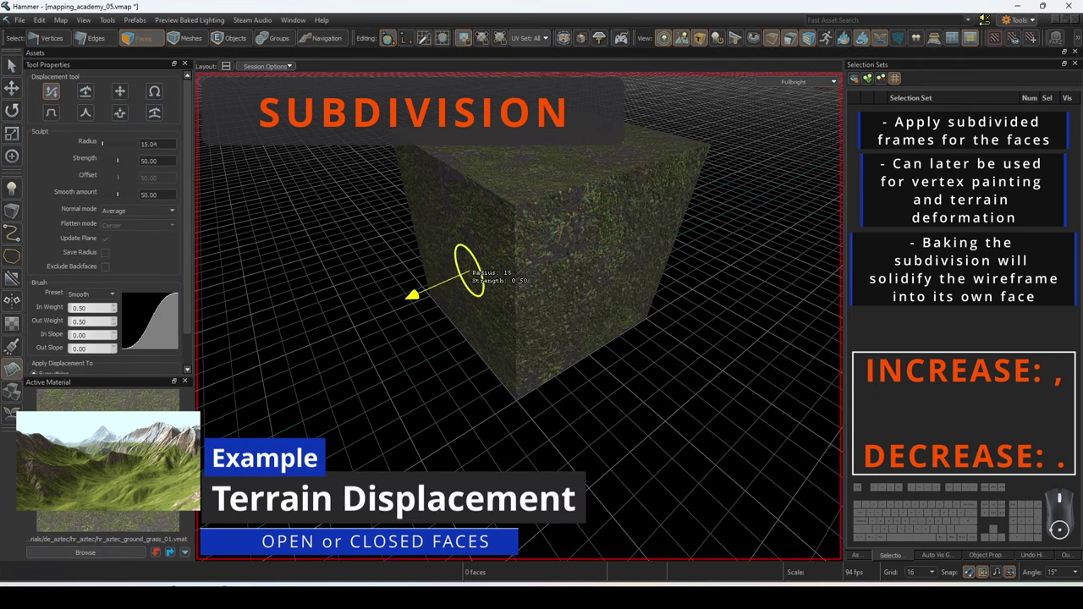
key("comma")
mouse_move(459, 254)
left_mouse_down()
mouse_move(392, 249)
mouse_move(550, 235)
left_mouse_up()
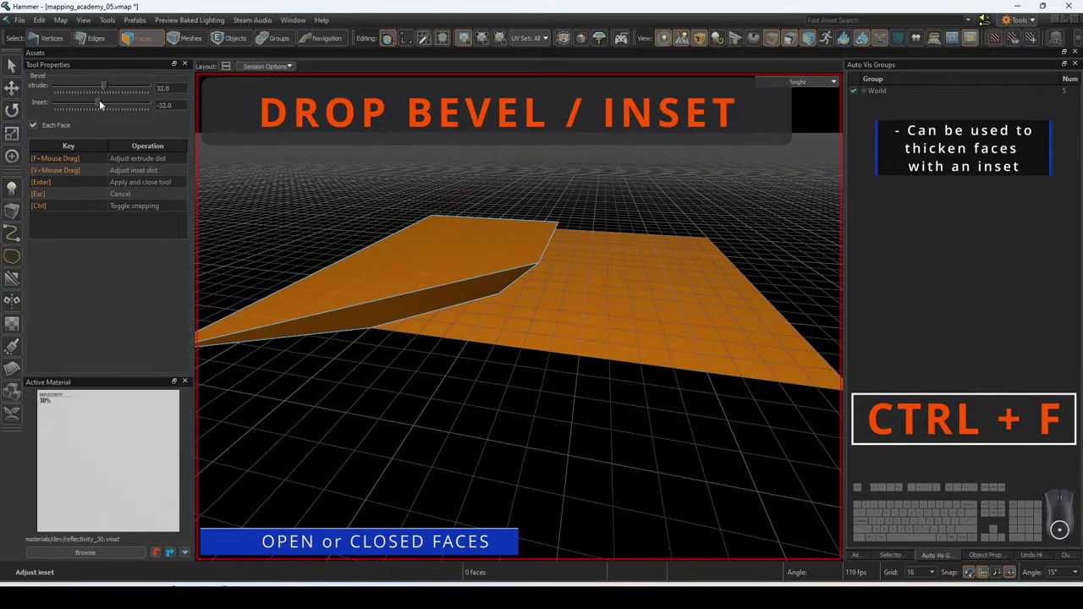
- Bevel a strip of the plane's faces as one group with Each Face off, and lower the inset
left_click(163, 104)
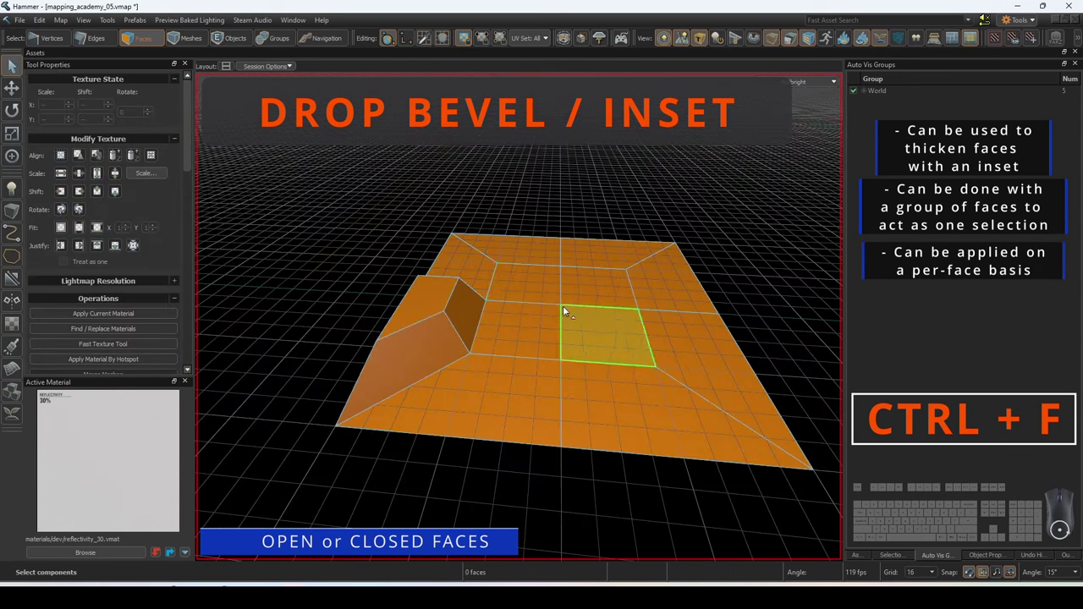
left_click(511, 289)
left_click(520, 373, "ctrl")
key("ctrl+f")
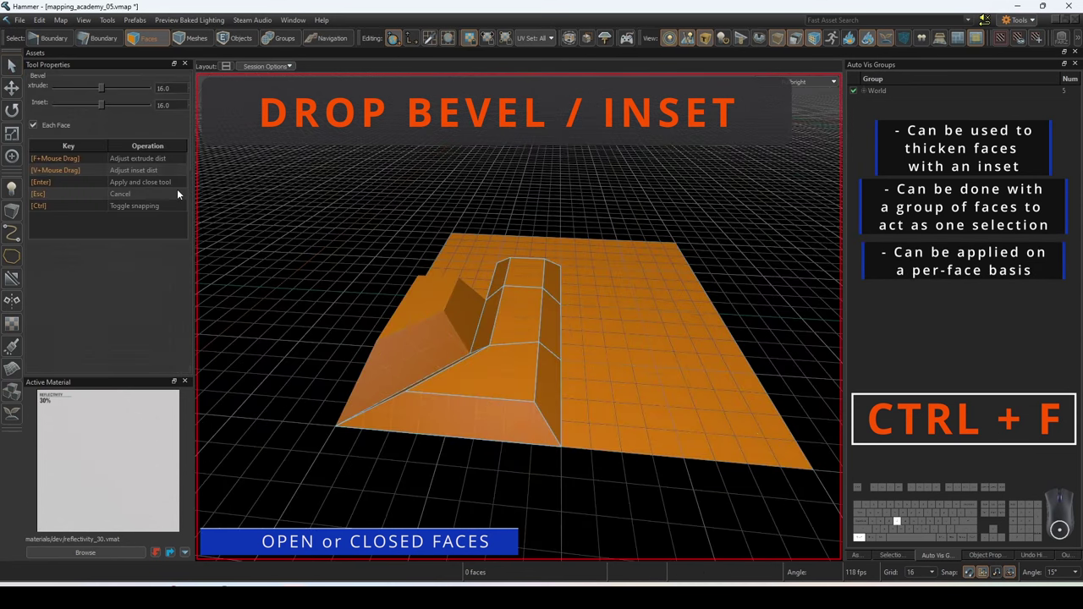
left_click(51, 124)
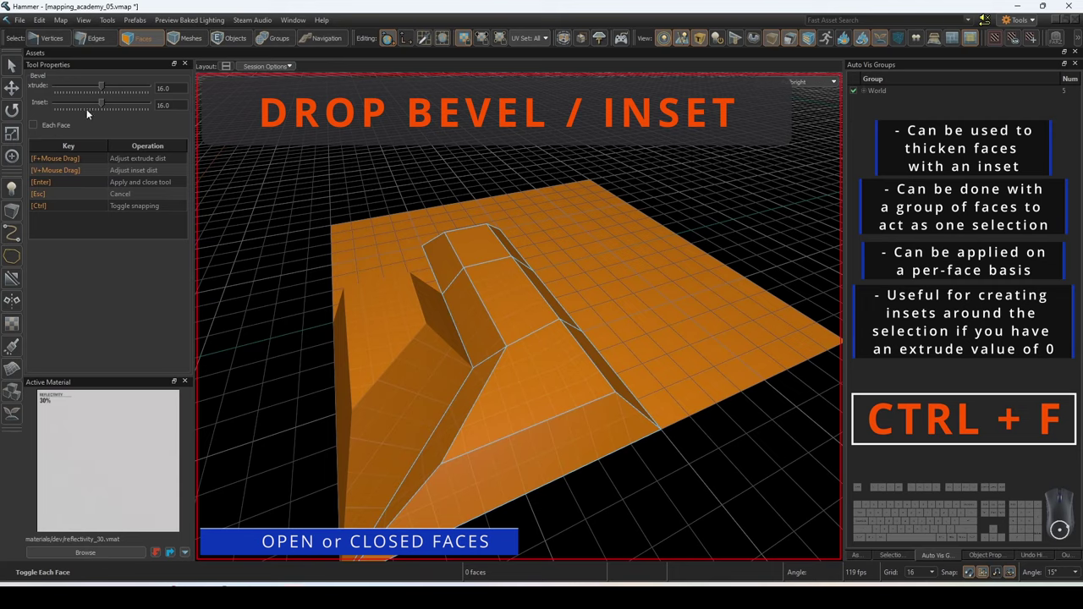
left_click_drag(102, 101, 75, 109)
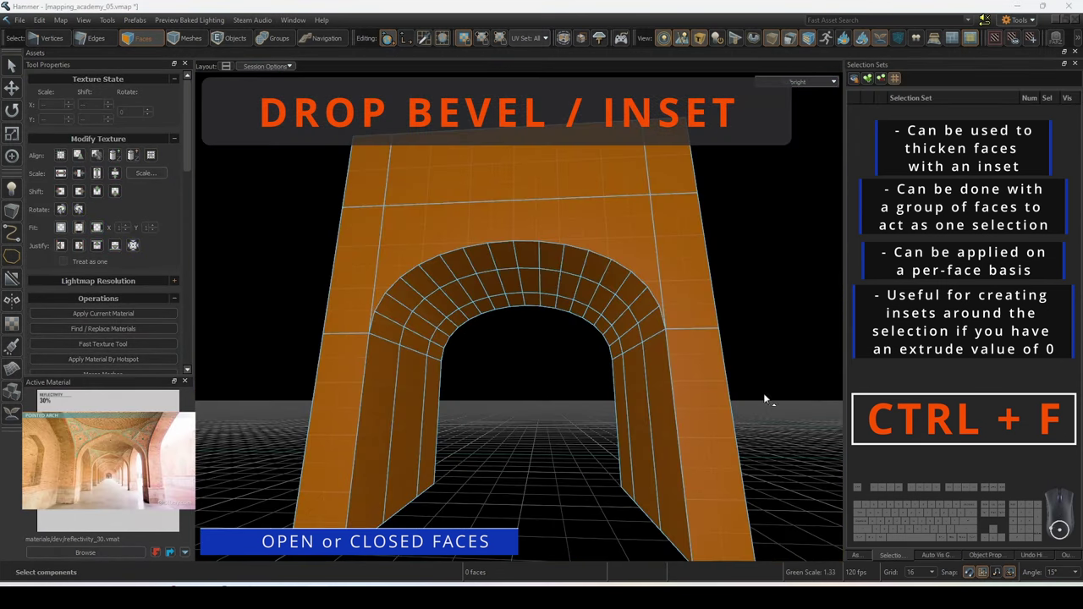
- Select the middle ring of faces inside the archway and bevel it with extrude 16 and inset 0
mouse_move(628, 349)
left_mouse_down()
mouse_move(617, 307)
mouse_move(579, 284)
mouse_move(517, 281)
mouse_move(465, 286)
mouse_move(413, 346)
mouse_move(436, 375)
left_mouse_up()
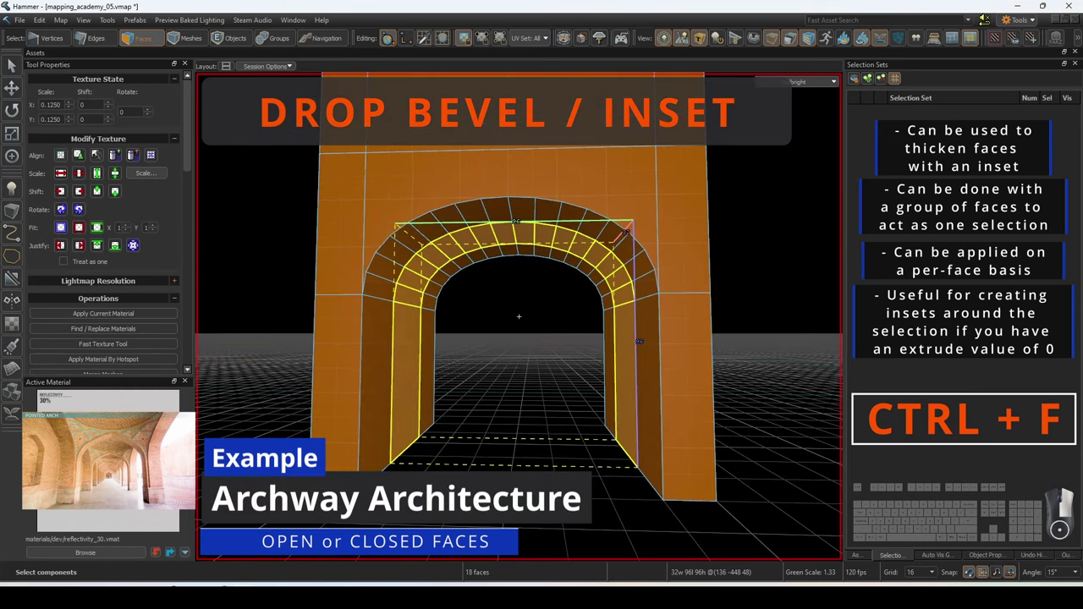
key("ctrl+f")
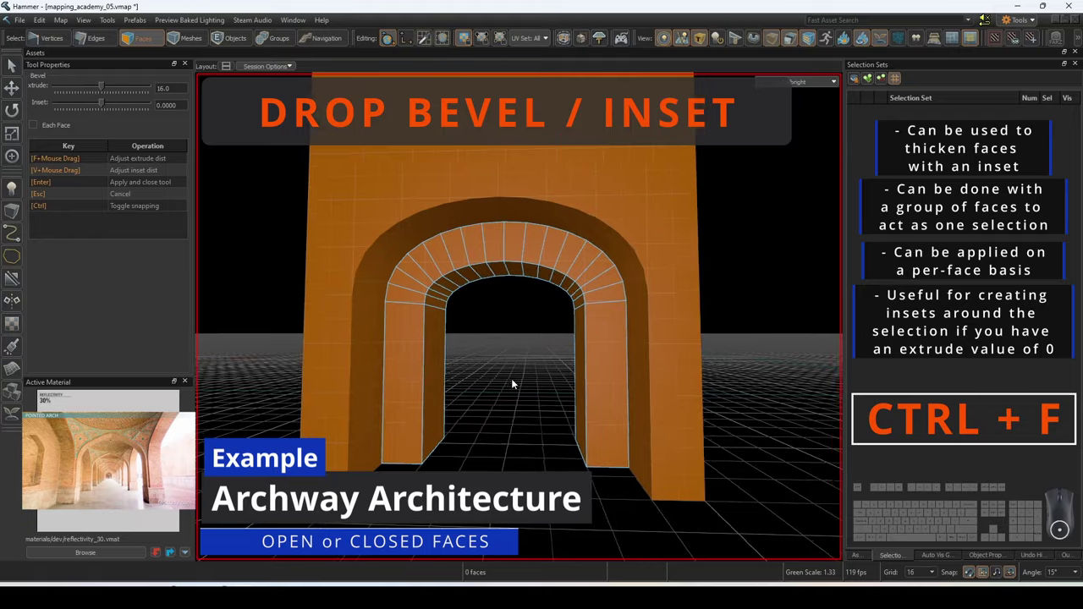
mouse_move(511, 380)
left_mouse_down("alt")
mouse_move(519, 316)
mouse_move(511, 378)
left_mouse_up("alt")
key("Return")
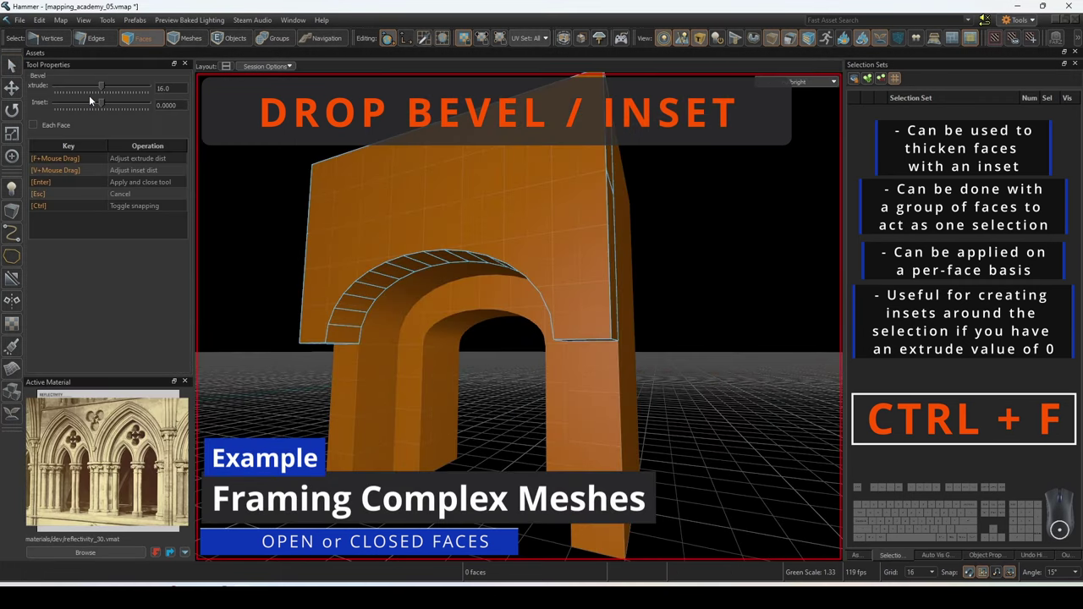
- Set the bevel on the arch's upper front faces to extrude 0 and inset 8
left_click(170, 89)
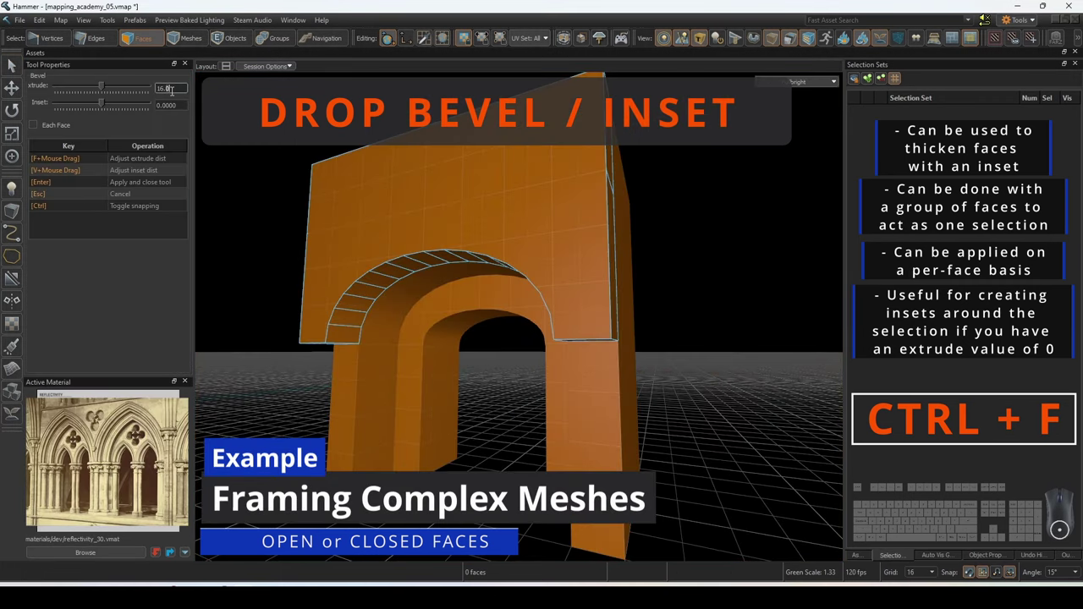
type("0")
key("Return")
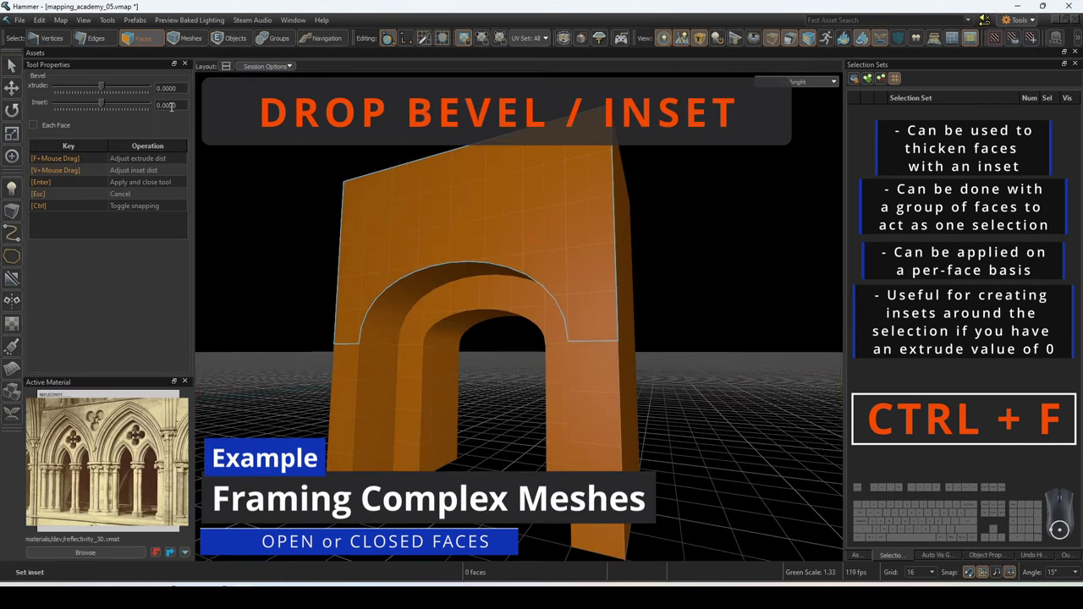
type("8.0")
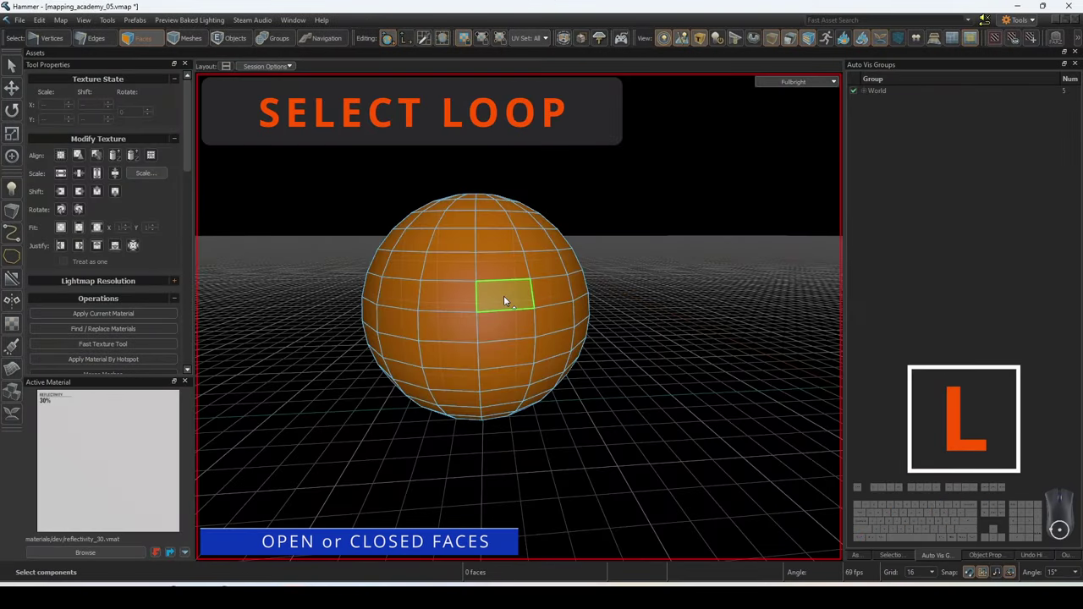
- Select face loops on the sphere in two places, each from a pair of adjacent faces
left_click(503, 269, "shift")
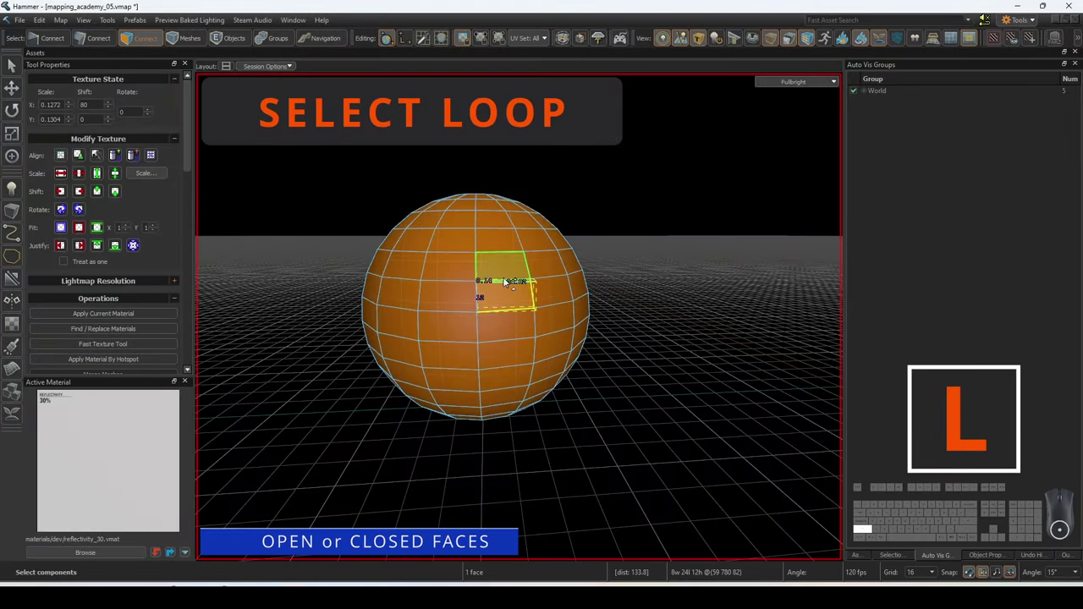
key("l")
right_click_drag(503, 277, 592, 284)
mouse_move(518, 316)
right_mouse_down()
mouse_move(474, 322)
mouse_move(491, 351)
mouse_move(505, 341)
mouse_move(437, 336)
mouse_move(518, 316)
right_mouse_up()
left_click(436, 336, "shift")
key("l")
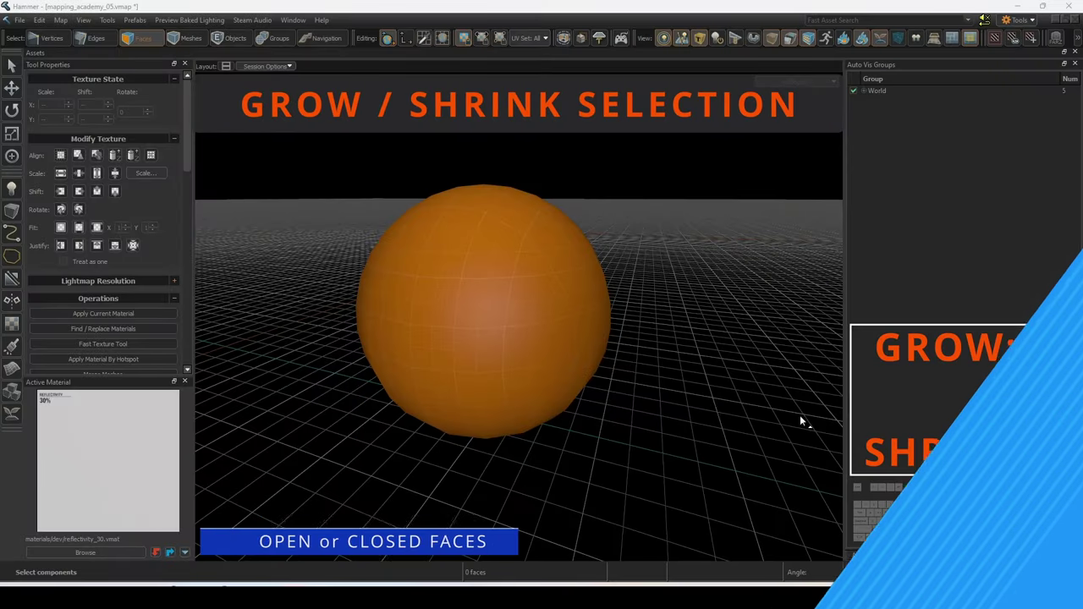
- Select one face on the sphere and grow the selection several times
left_click(509, 363)
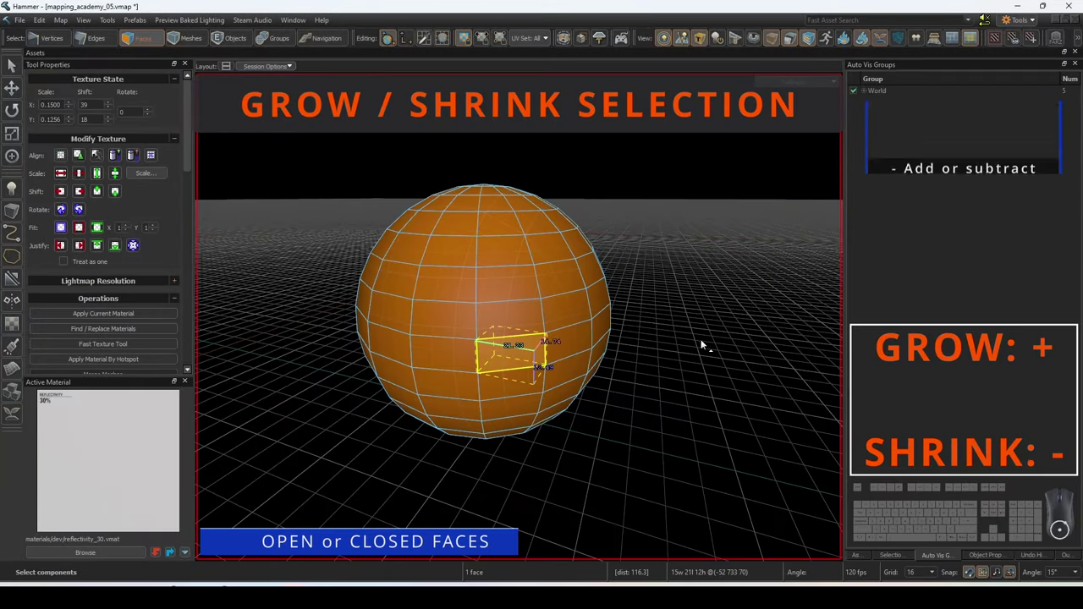
key("KP_Add")
key("KP_Add")
key("KP_Add")
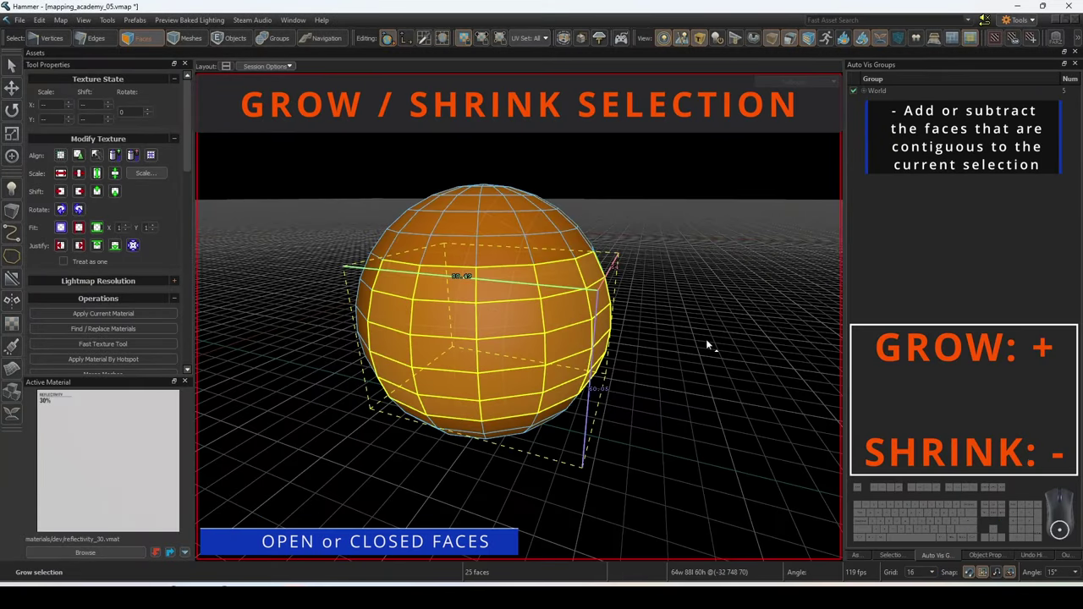
key("KP_Add")
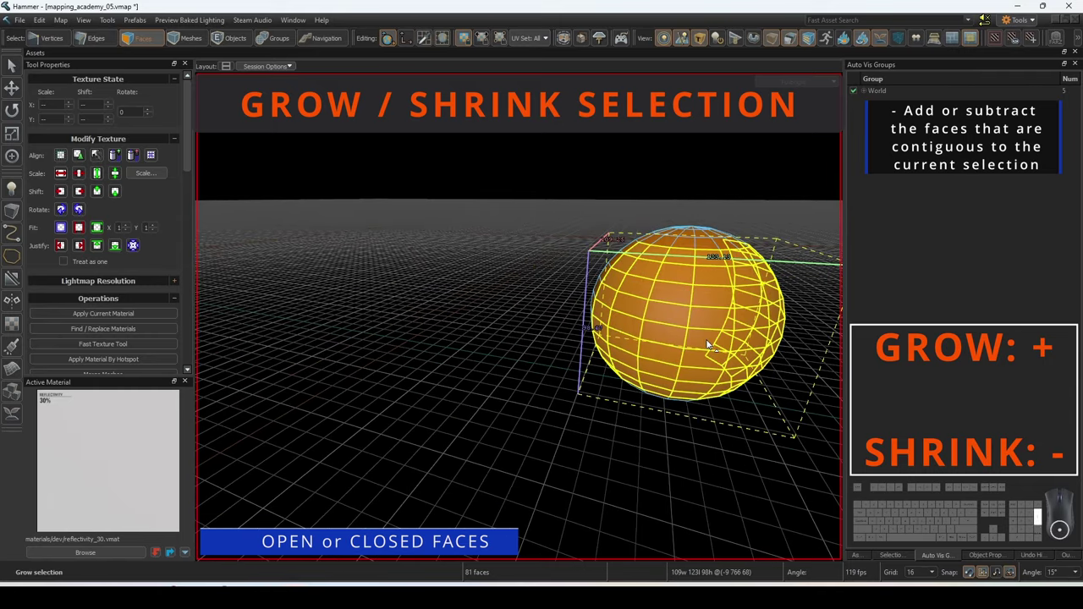
- Shrink the sphere's face selection several times and clear it
key("KP_Subtract")
key("KP_Subtract")
key("KP_Subtract")
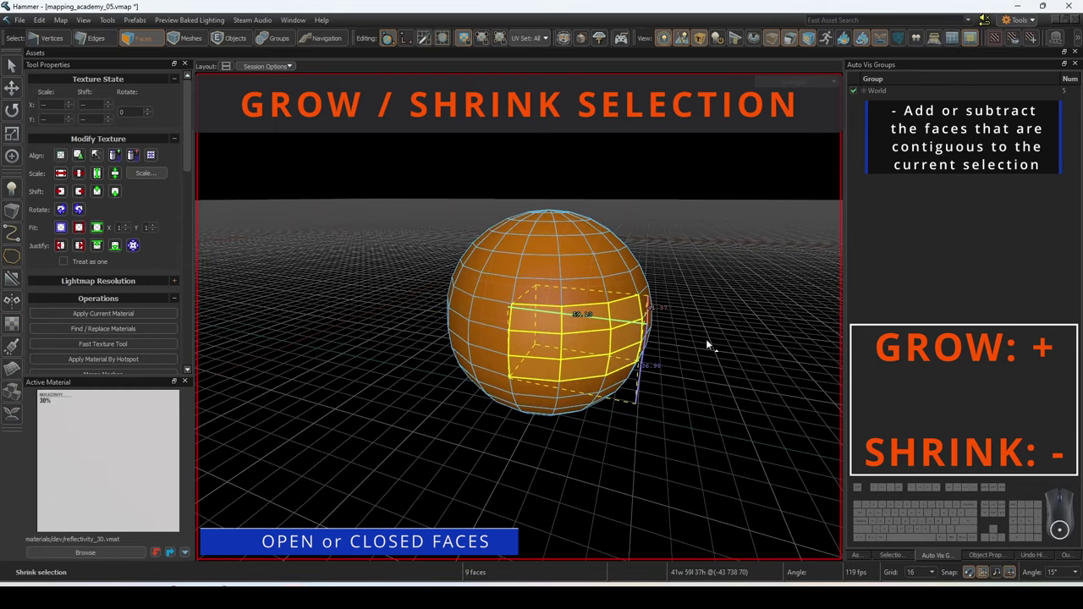
left_click(706, 338)
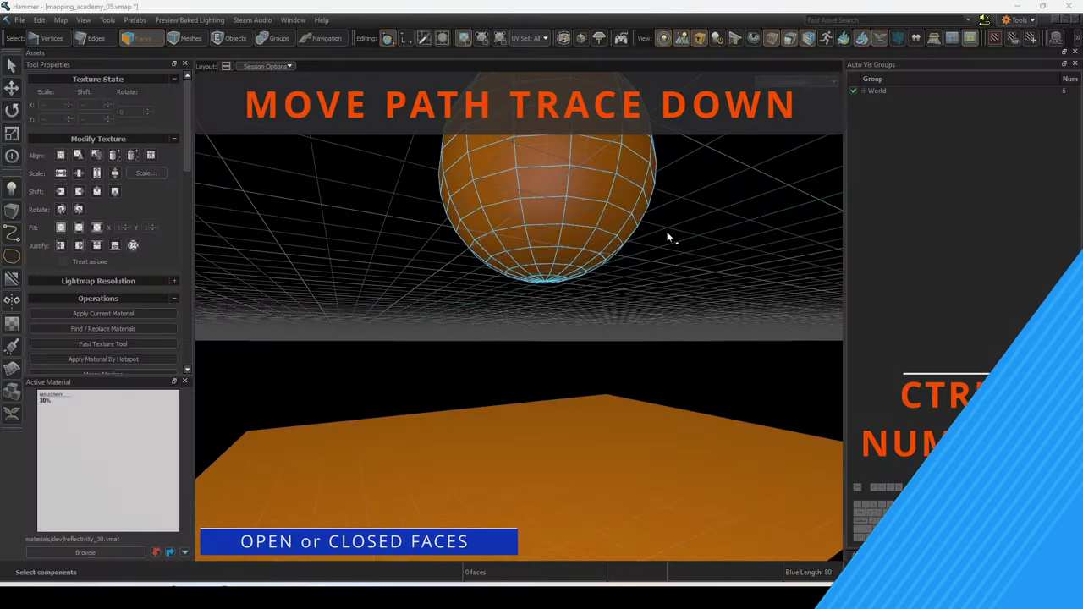
- Select groups of faces on the sphere's lower half and trace each group down onto the mesh below
left_click(518, 234)
key("ctrl+KP_1")
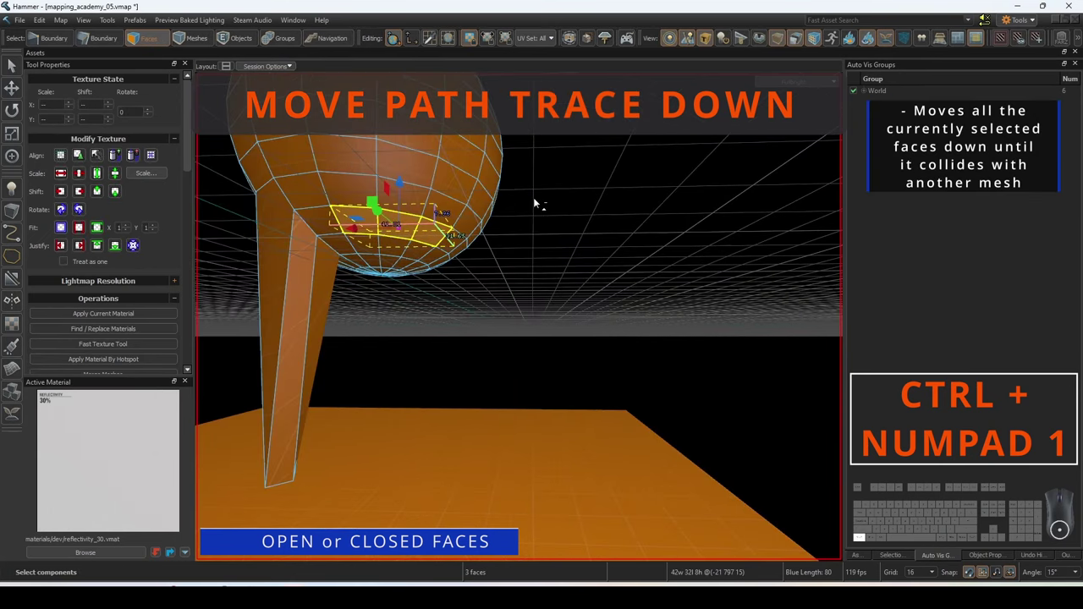
key("ctrl+KP_1")
key("Escape")
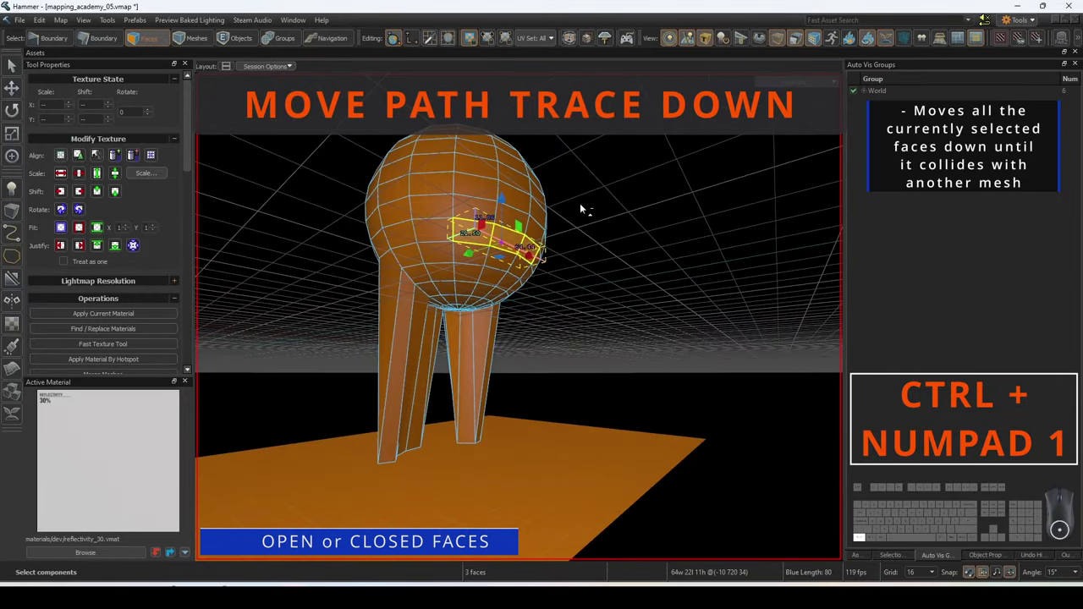
key("ctrl+KP_1")
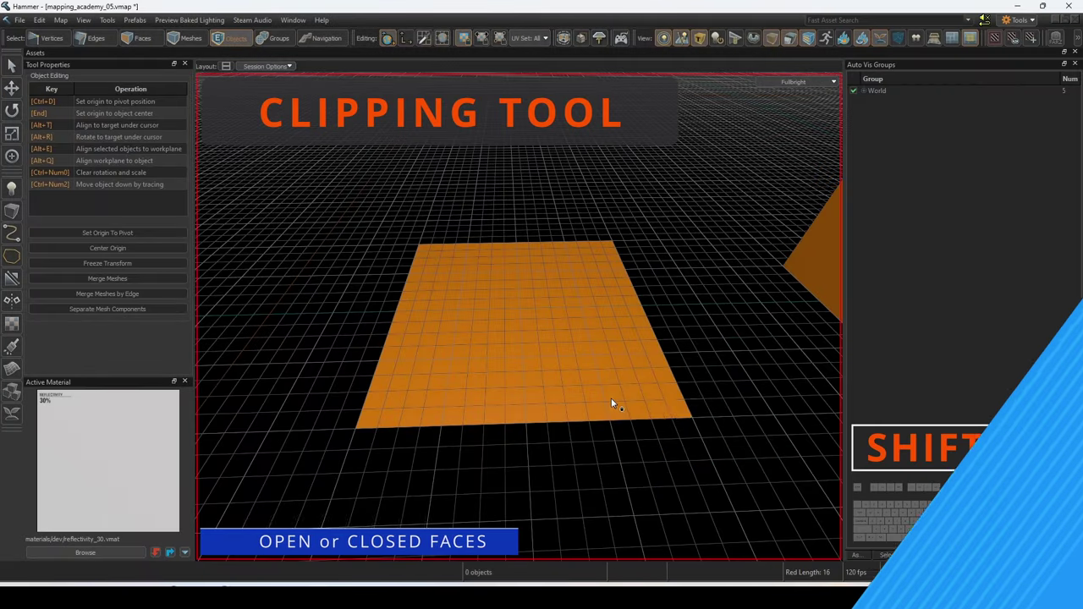
- Clip all of the plane's faces along a cut line, trying each keep mode and applying it with both sides kept
key("3")
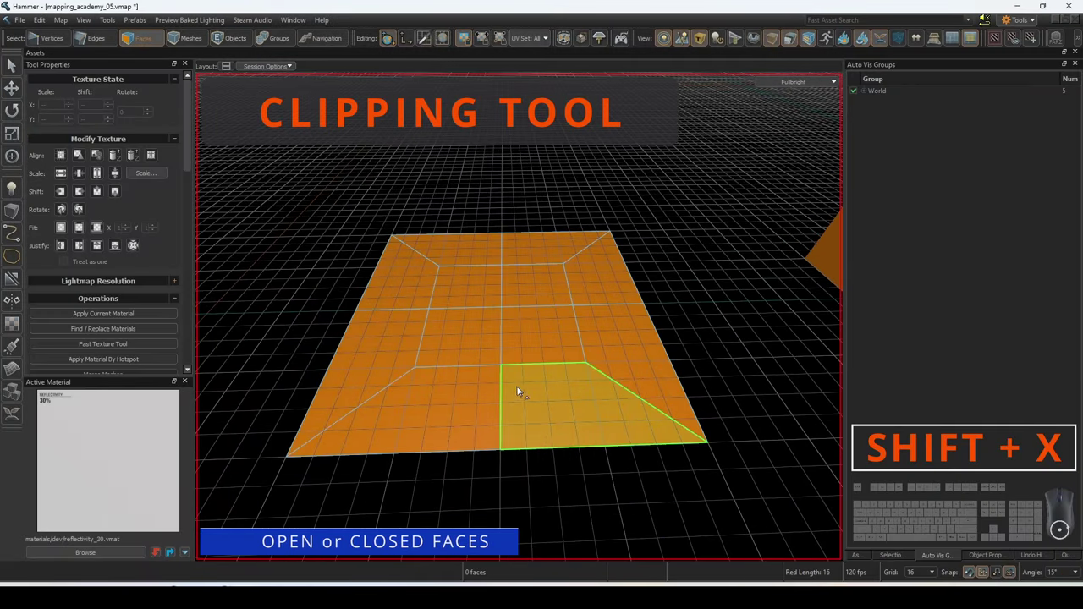
key("ctrl+a")
key("shift+x")
left_click_drag(501, 348, 523, 346)
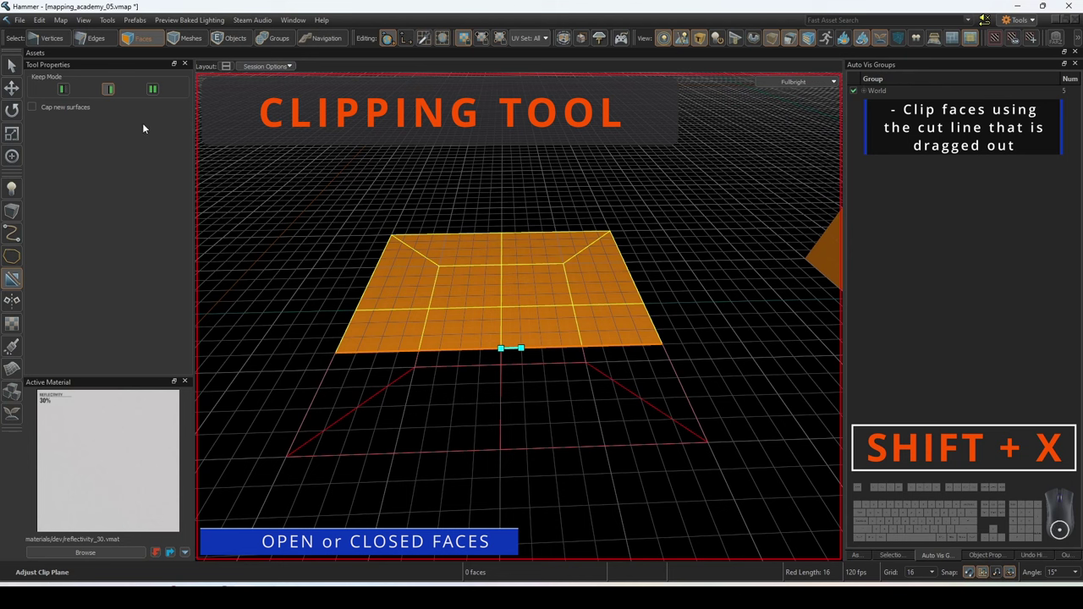
left_click(61, 88)
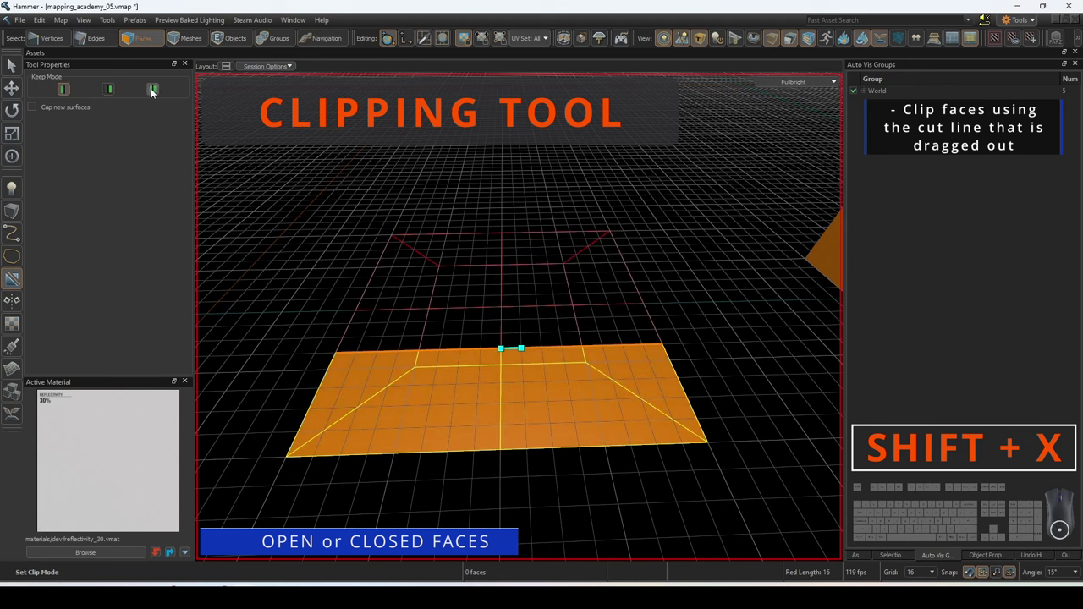
left_click(153, 90)
key("Return")
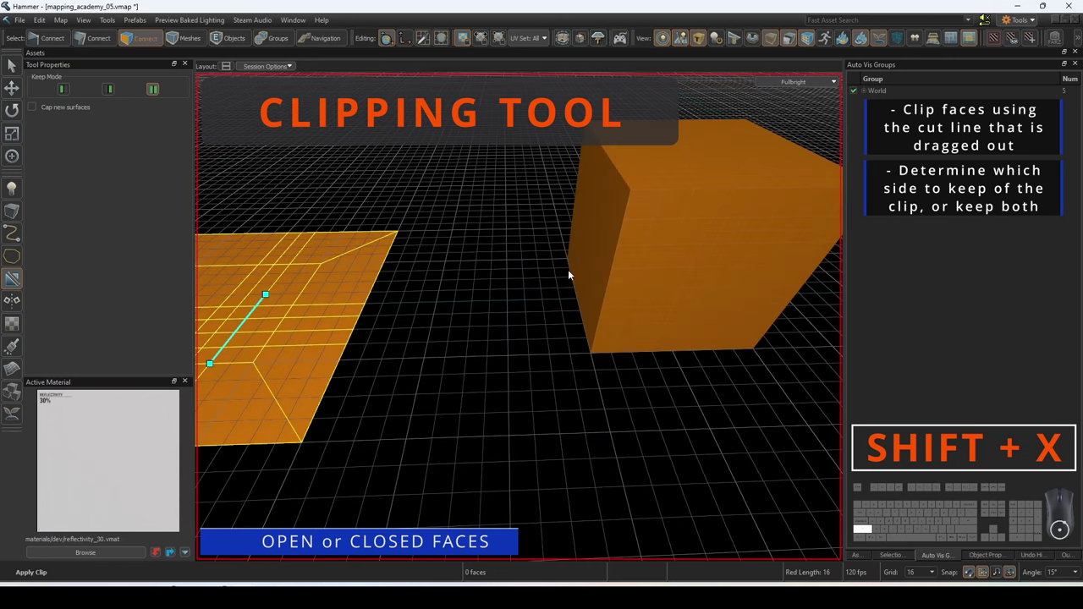
- Clip the cube horizontally, switch which side is kept, and toggle the capping of new surfaces
left_click(606, 257)
key("shift+x")
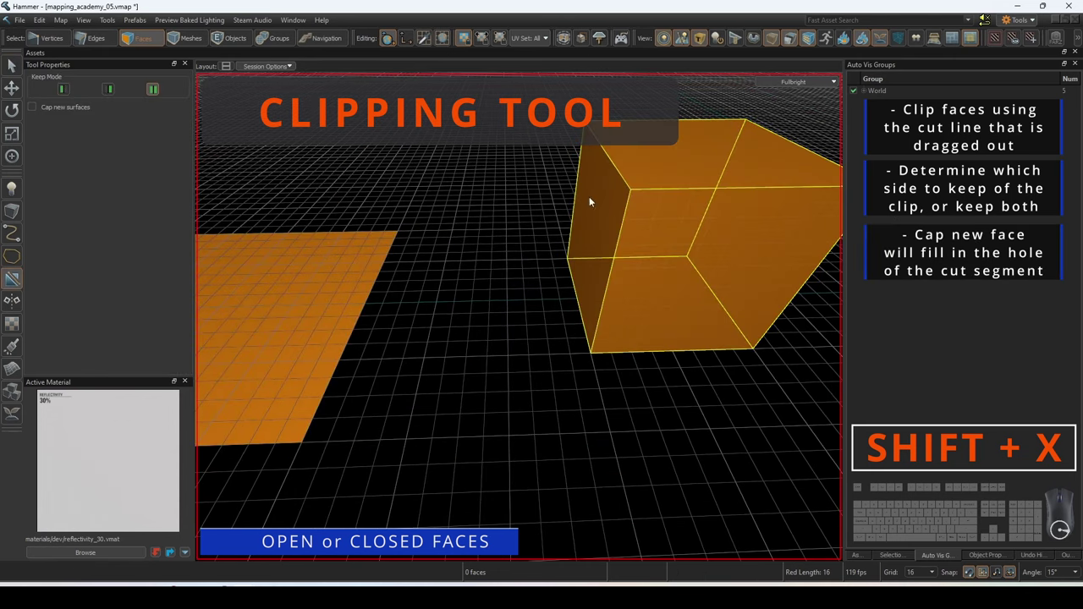
left_click(109, 89)
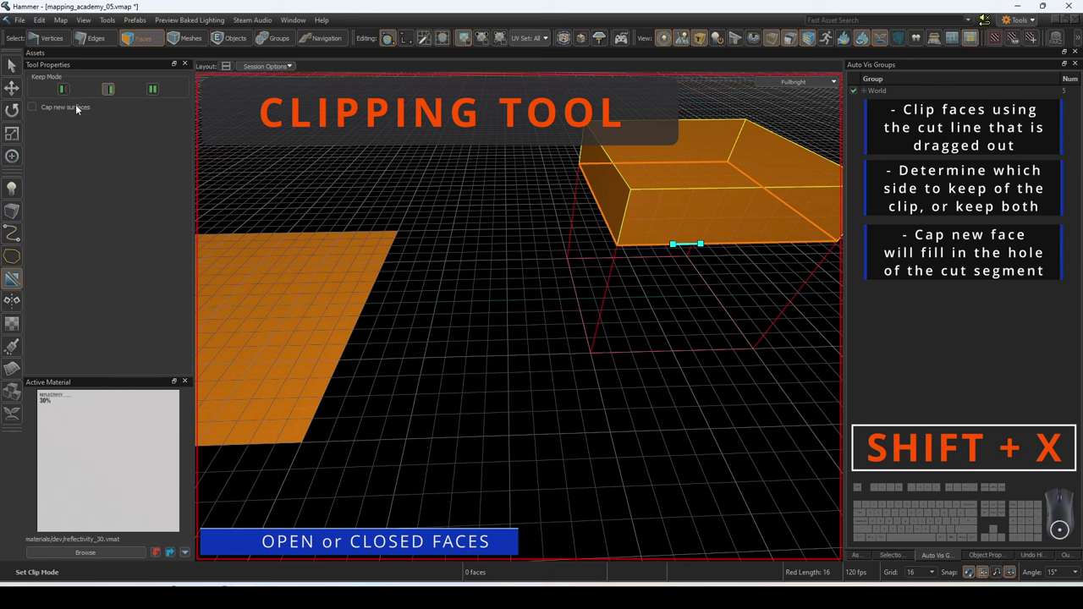
left_click(61, 89)
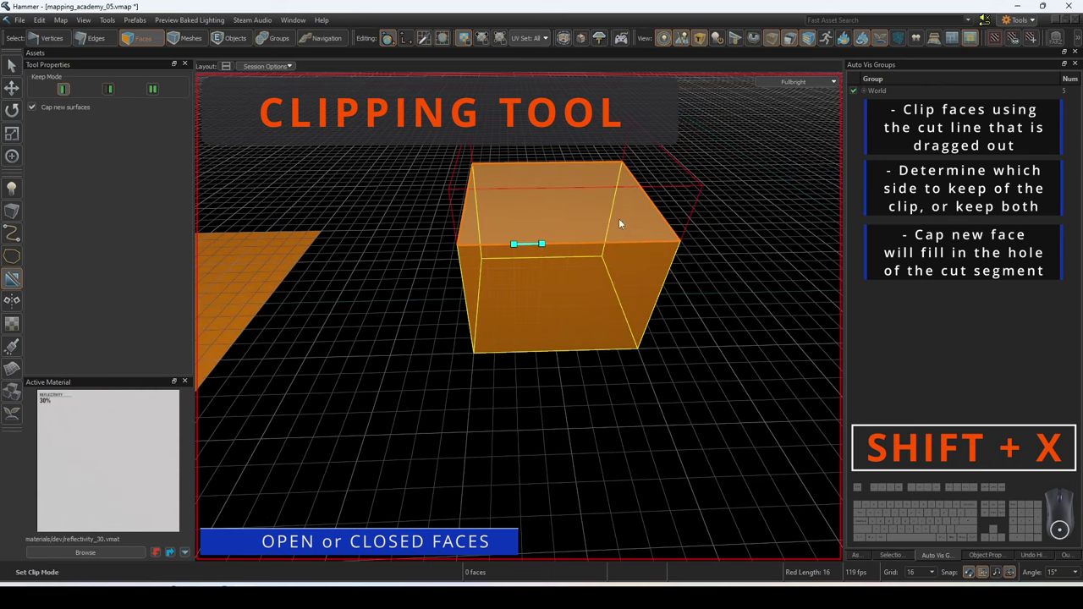
left_click(33, 108)
left_click(65, 107)
left_click(65, 109)
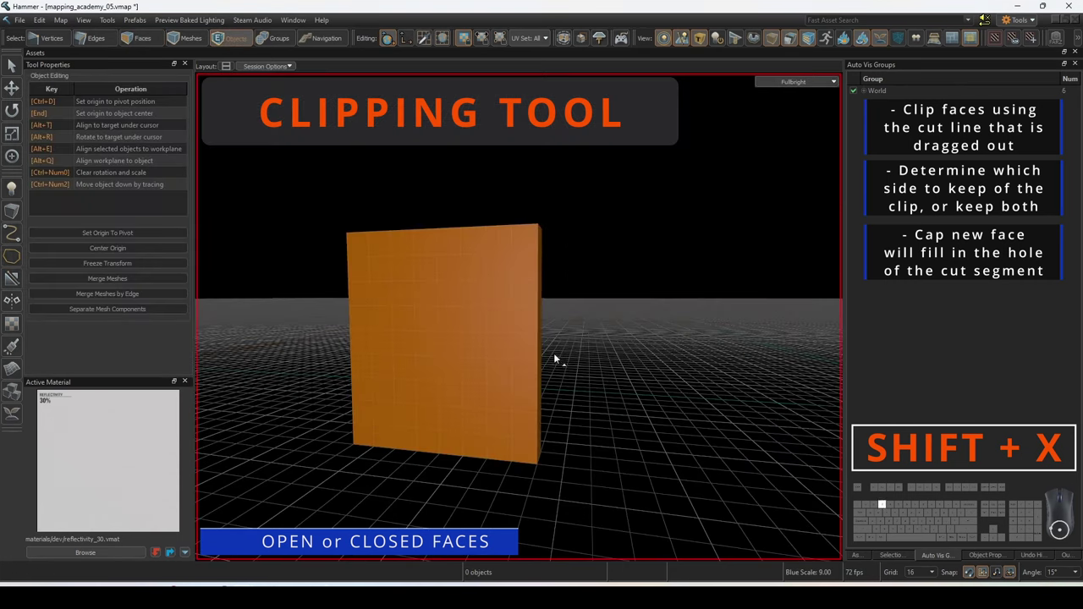
- Clip the wall block with vertical and horizontal cut lines around a central rectangle, keeping both sides
left_click(511, 344)
key("shift+x")
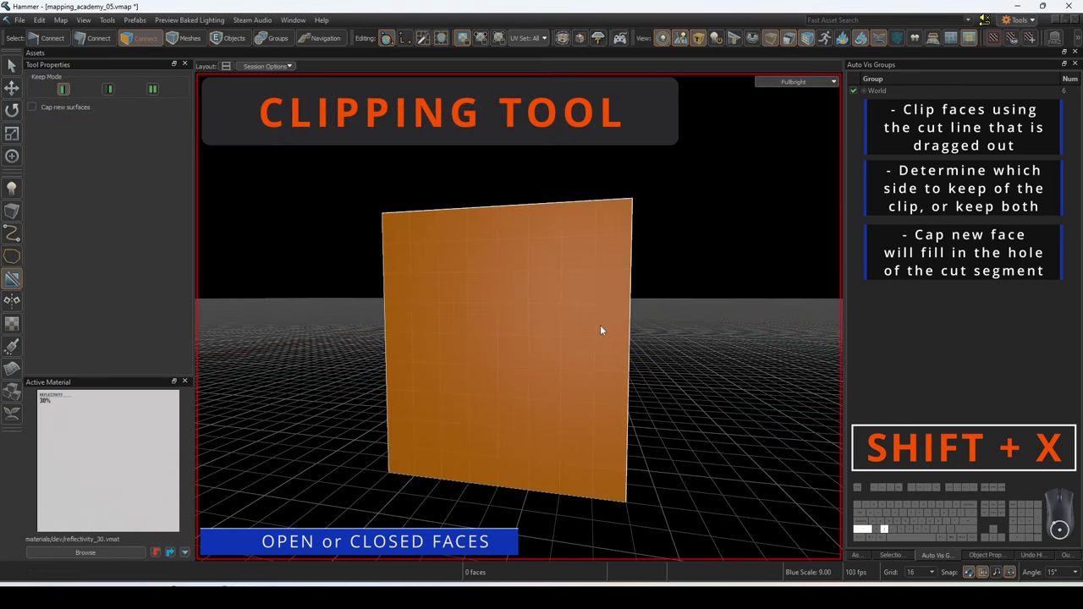
left_click_drag(594, 337, 593, 390)
left_click(152, 89)
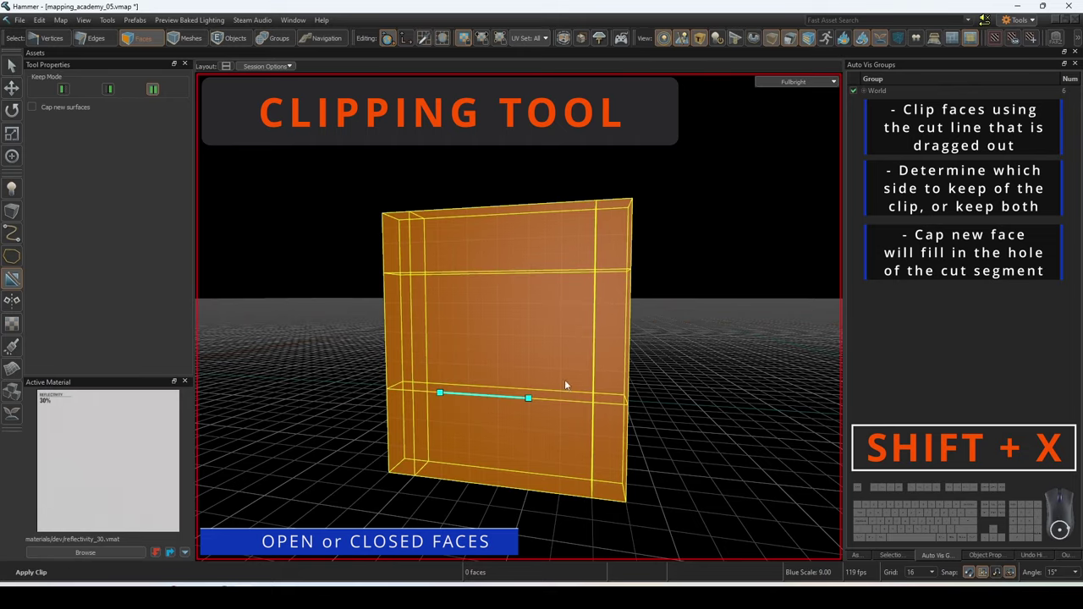
middle_click_drag(565, 379, 545, 336)
key("Return")
- Delete the wall's central faces to open a window and select the edges around both sides of the opening
left_click(594, 360)
key("Delete")
key("2")
double_click(531, 374)
double_click(530, 380)
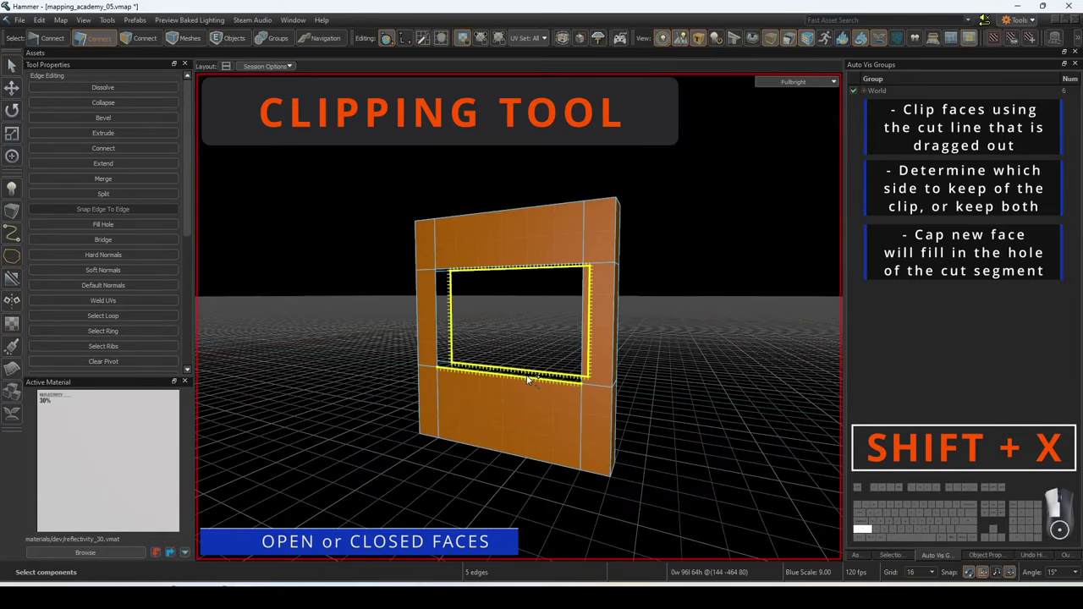
scroll(530, 380, "up", 3)
middle_click_drag(530, 380, 541, 314)
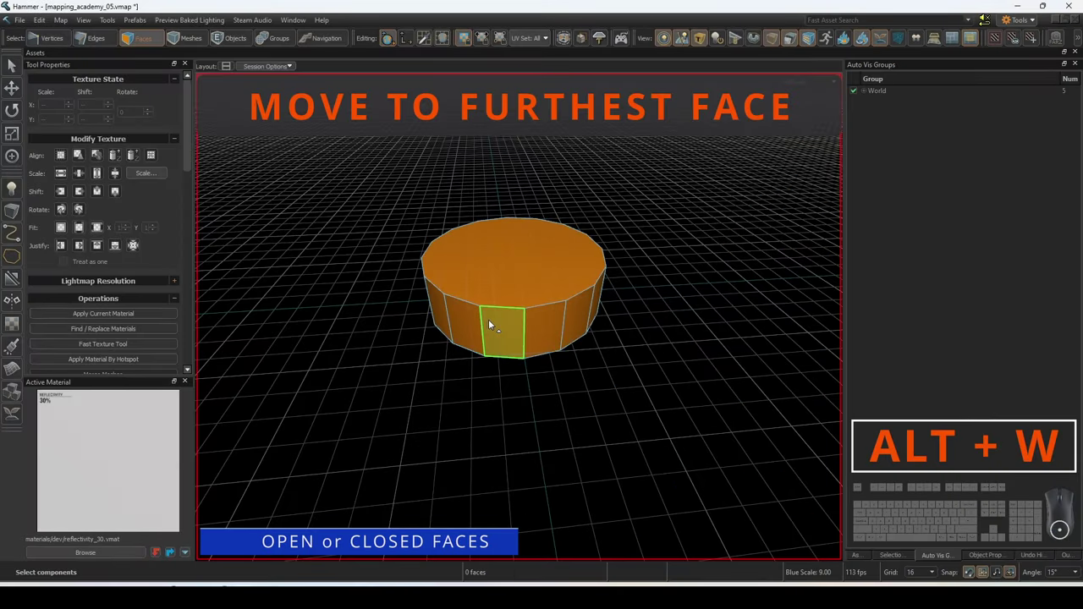
- Select a group of adjacent side faces on the cylinder and align them with Move to Furthest Face
left_click(489, 319)
key("alt+w")
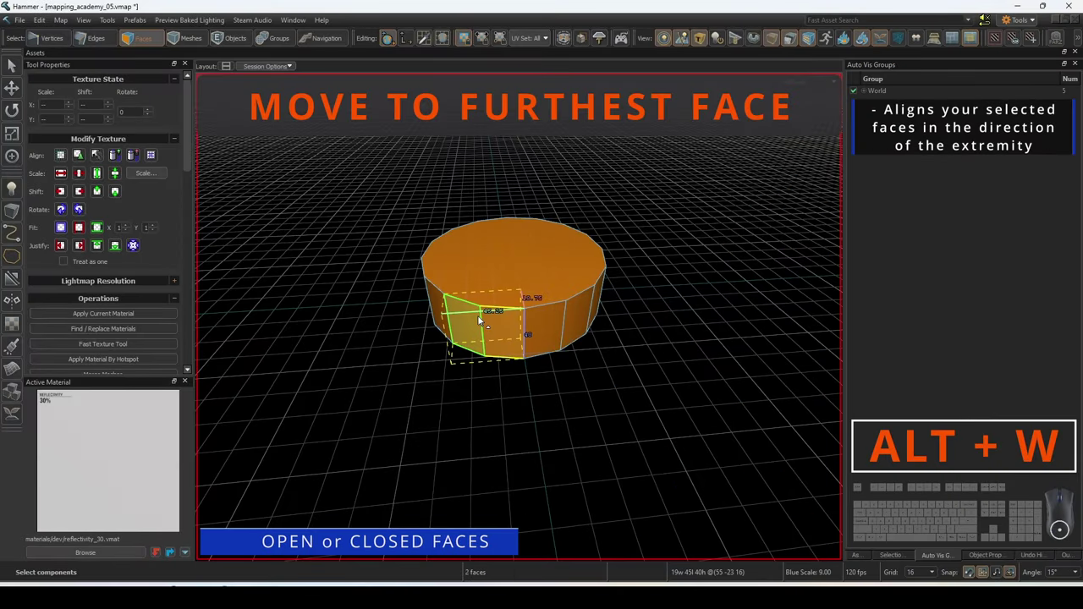
left_click(418, 312)
middle_click_drag(377, 312, 611, 354)
left_click(603, 354, "ctrl")
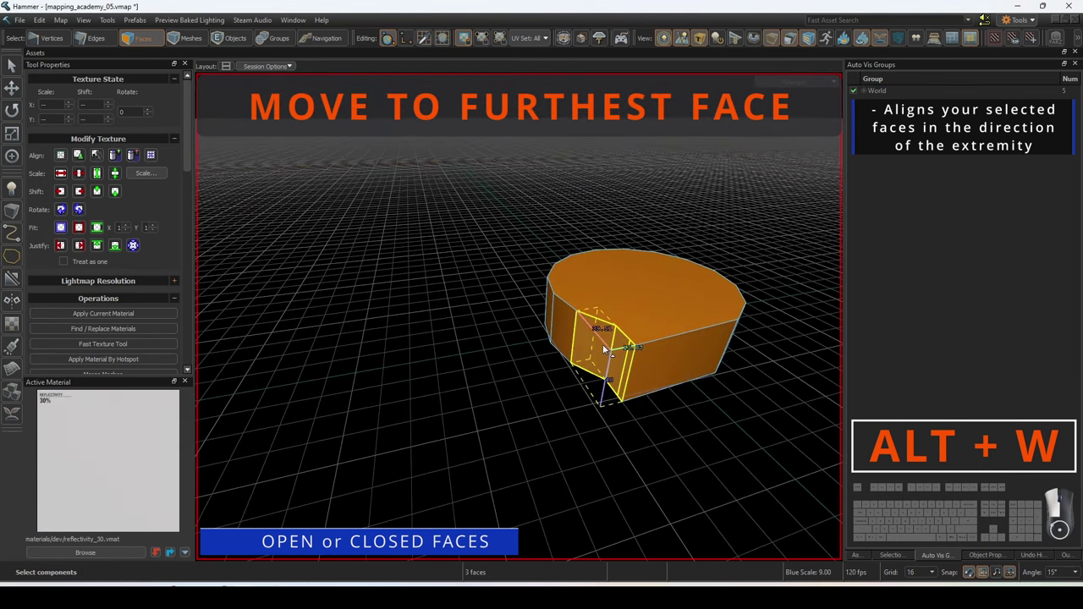
key("alt+w")
left_click(532, 345)
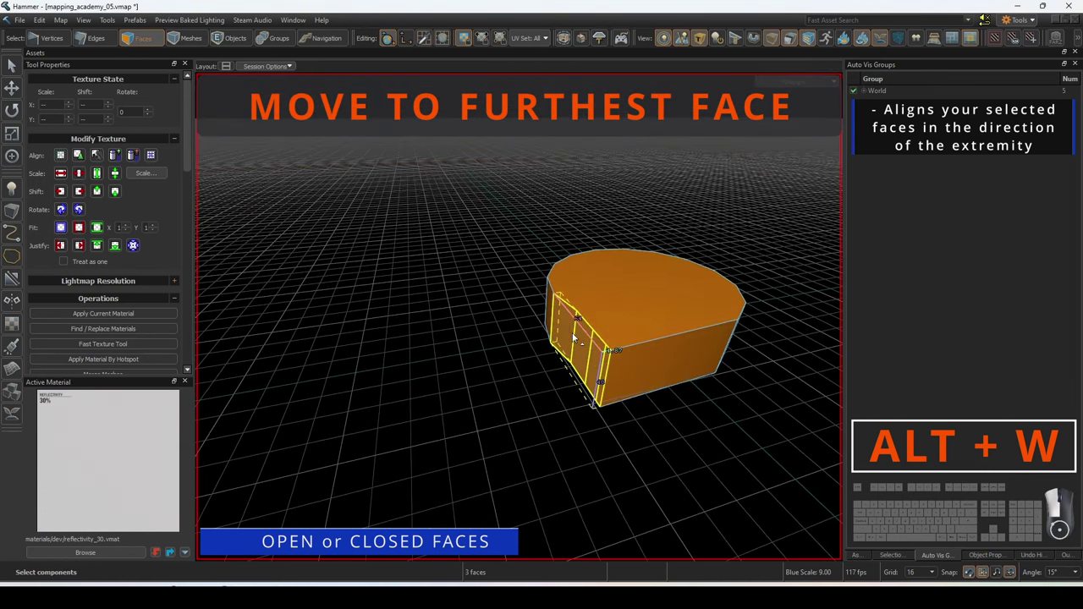
key("alt+w")
- Align a second group of adjacent side faces on the cylinder to the furthest face and clear the selection
left_click(500, 322)
left_click(417, 310)
middle_click_drag(417, 310, 488, 361)
left_click(542, 358)
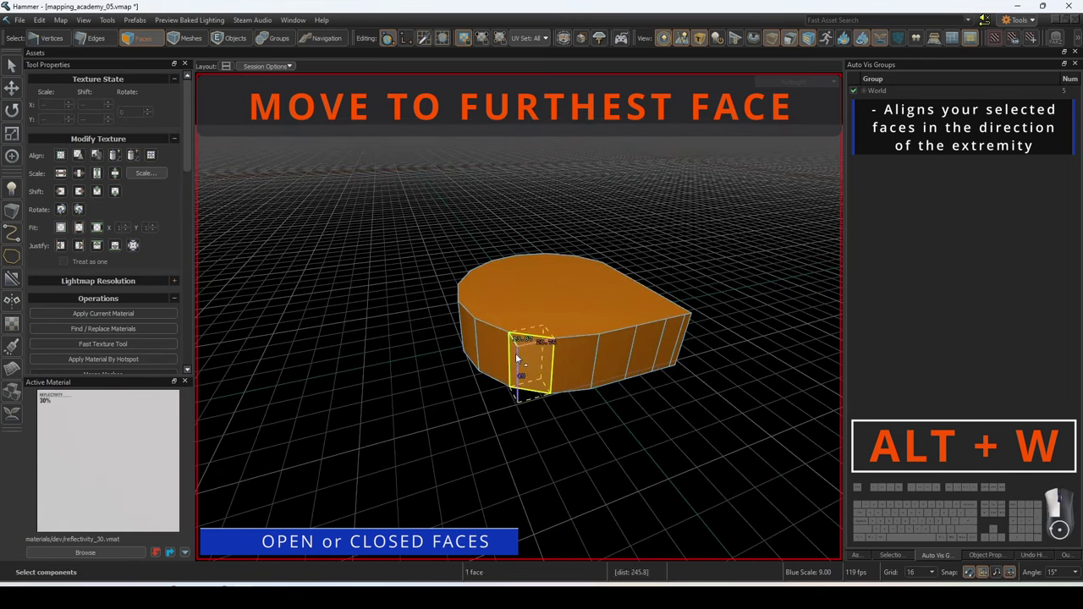
left_click(490, 355, "ctrl")
left_click(467, 347, "ctrl")
middle_click_drag(467, 347, 446, 259)
key("alt+w")
left_click(378, 322)
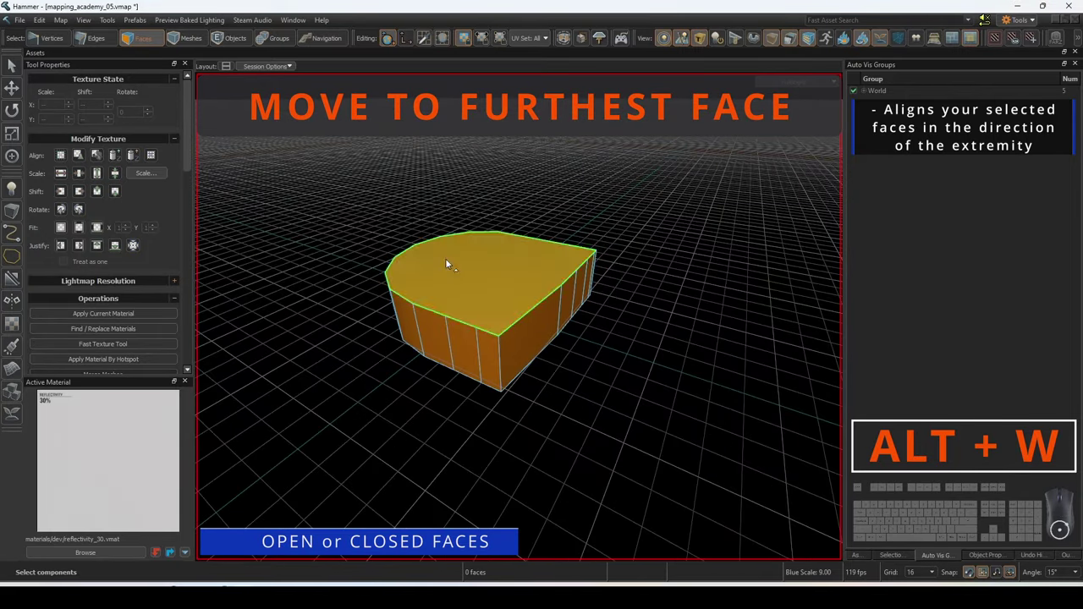